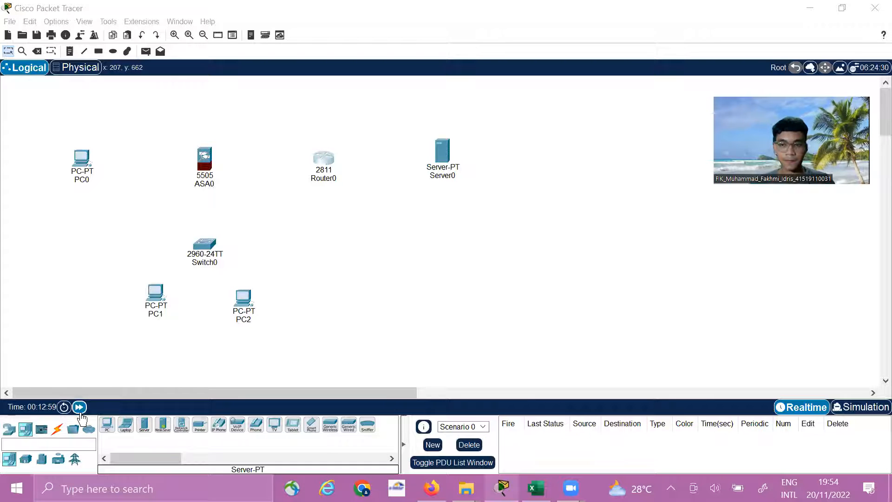
Connect a console cable from PC0's RS 232 port to the Console port of ASA0
click(57, 429)
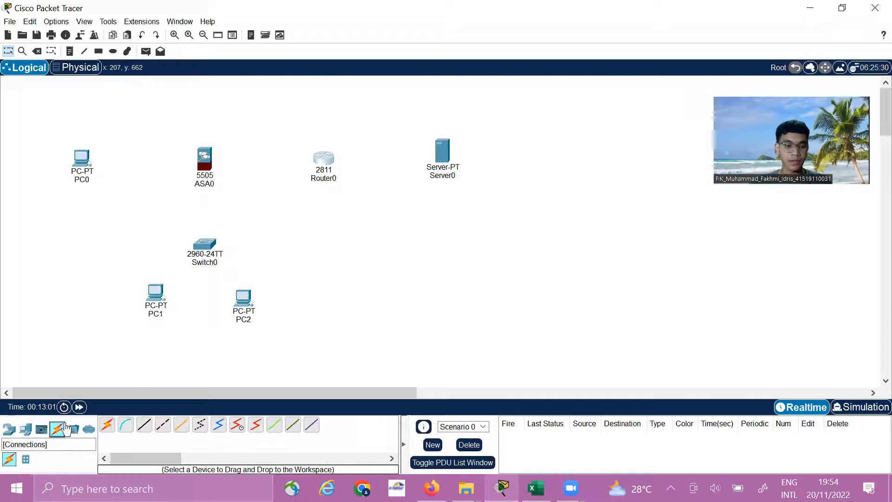
click(126, 424)
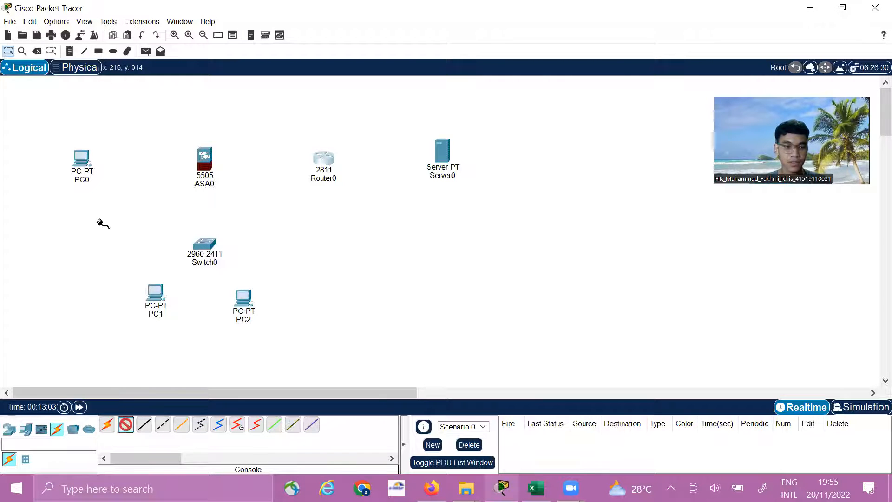
click(84, 170)
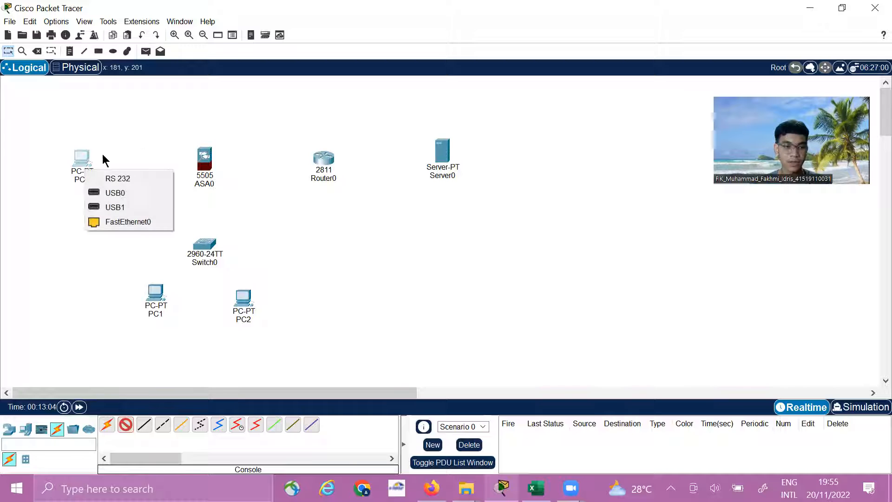
click(138, 179)
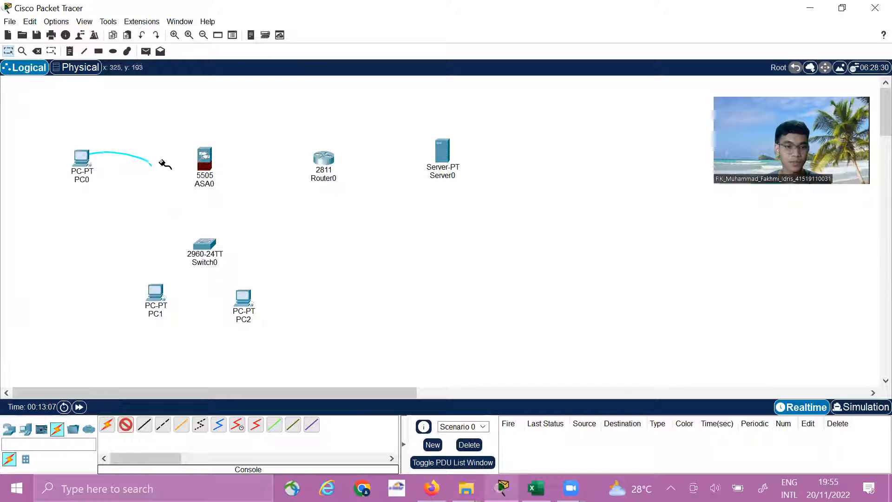
click(204, 158)
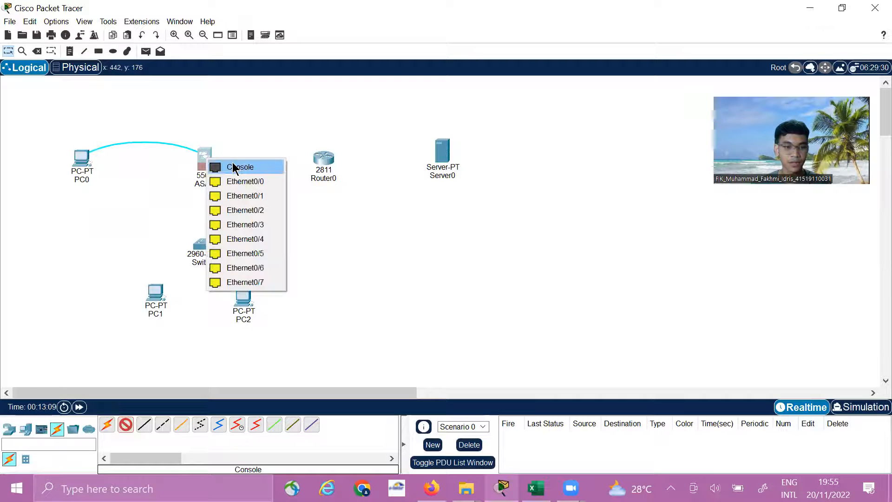
click(223, 166)
Link ASA0 to Switch0 with an automatically chosen cable and nudge the switch slightly sideways
click(107, 424)
click(204, 162)
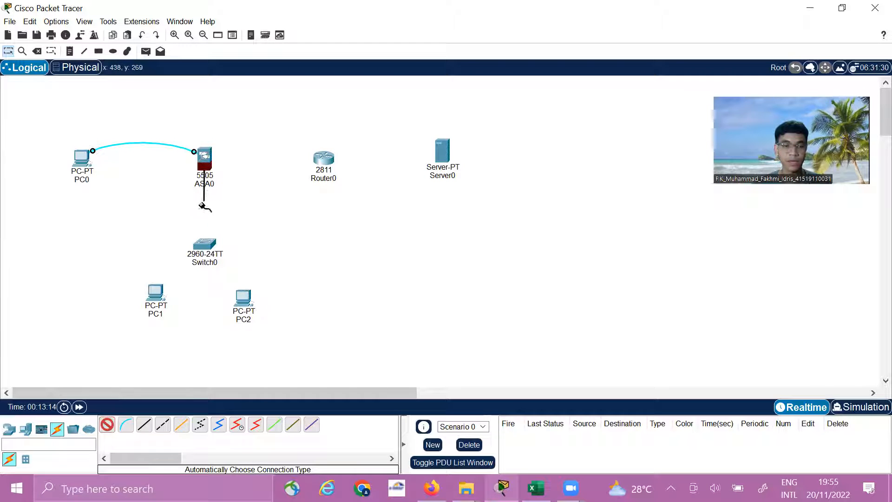
click(206, 243)
drag(206, 246, 203, 246)
Link Switch0 to both PC1 and PC2 with automatically chosen cables
click(107, 424)
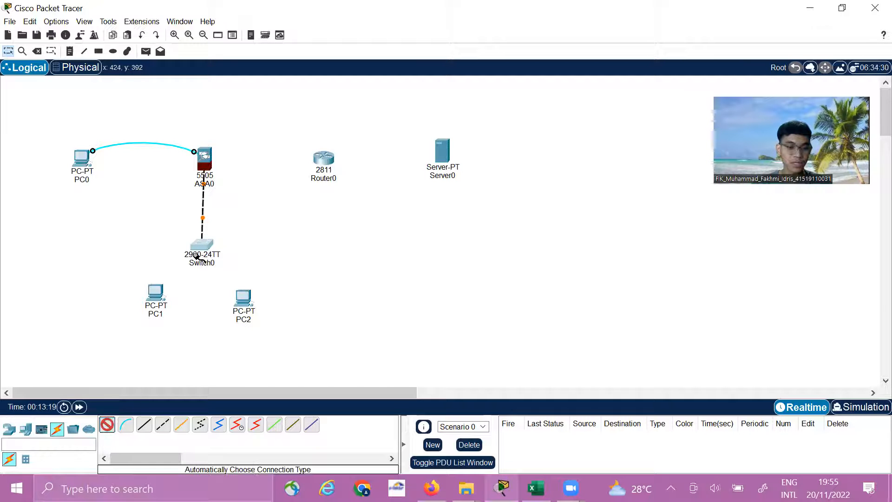
click(197, 255)
click(158, 301)
click(202, 246)
click(241, 298)
Link ASA0 to Router0 and Router0 to Server0 with automatically chosen cables
click(108, 424)
click(206, 158)
click(325, 165)
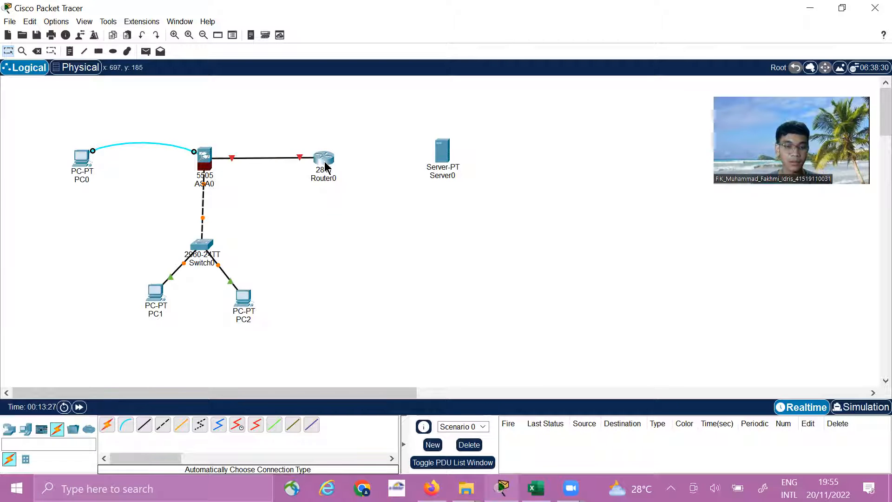
click(108, 425)
click(322, 156)
click(445, 154)
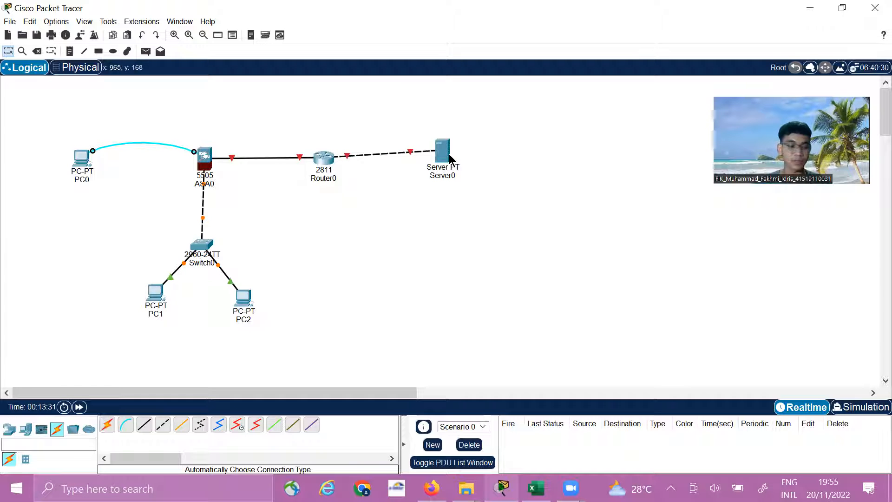
Turn on Router0's FastEthernet0/0 and FastEthernet0/1 ports, and nudge Router0 and Server0 so their link runs straighter
click(324, 157)
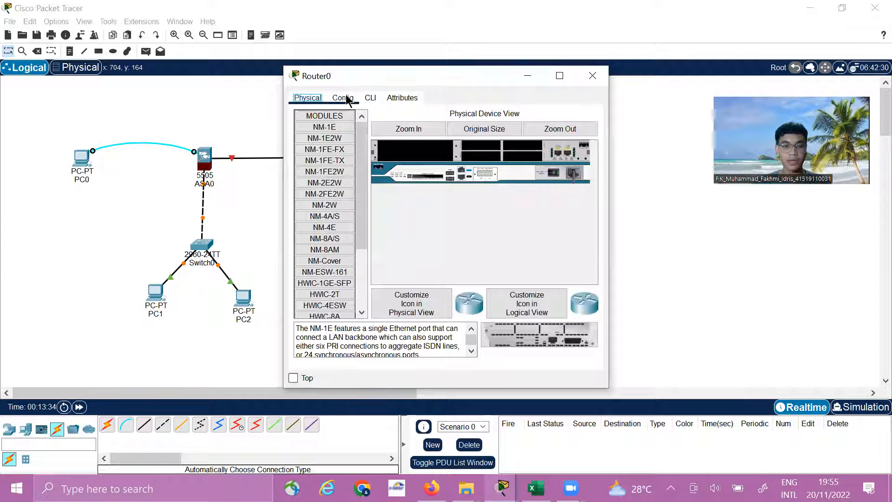
click(344, 98)
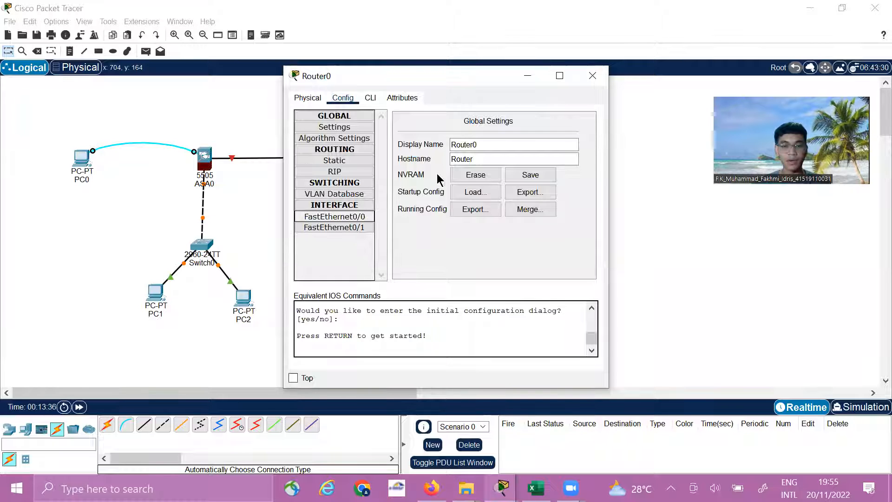
click(577, 134)
click(343, 228)
click(577, 133)
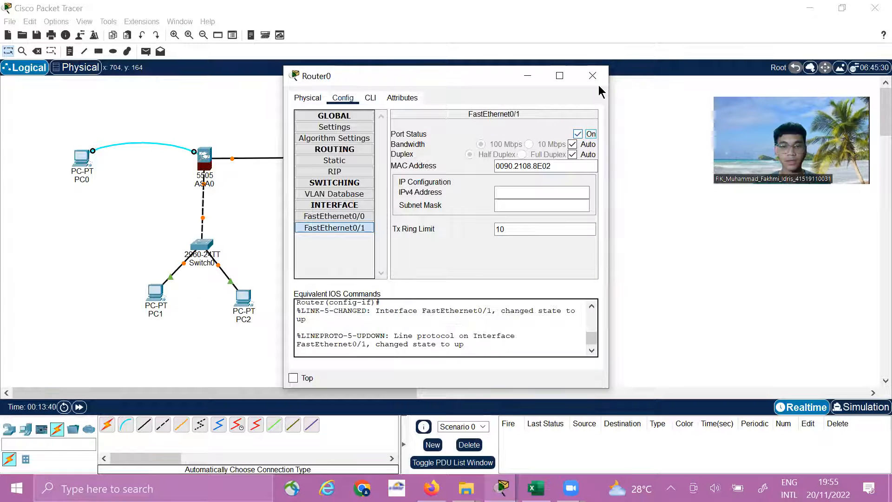
click(592, 75)
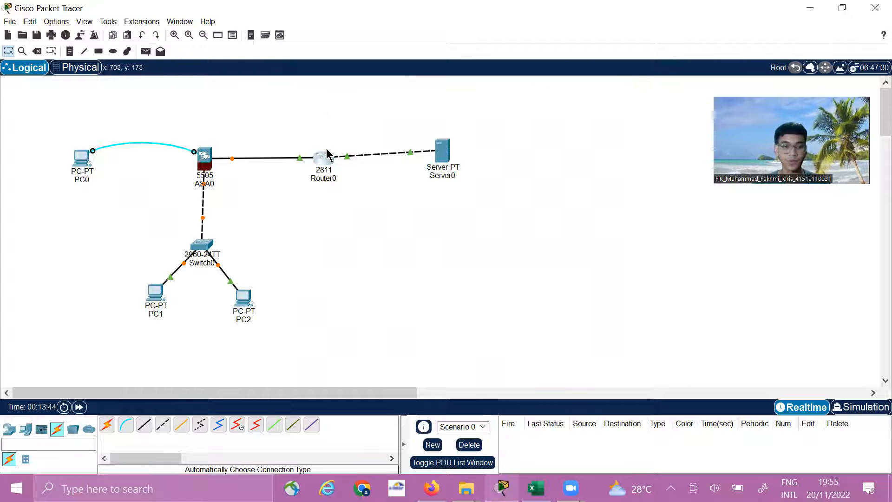
drag(329, 154, 331, 149)
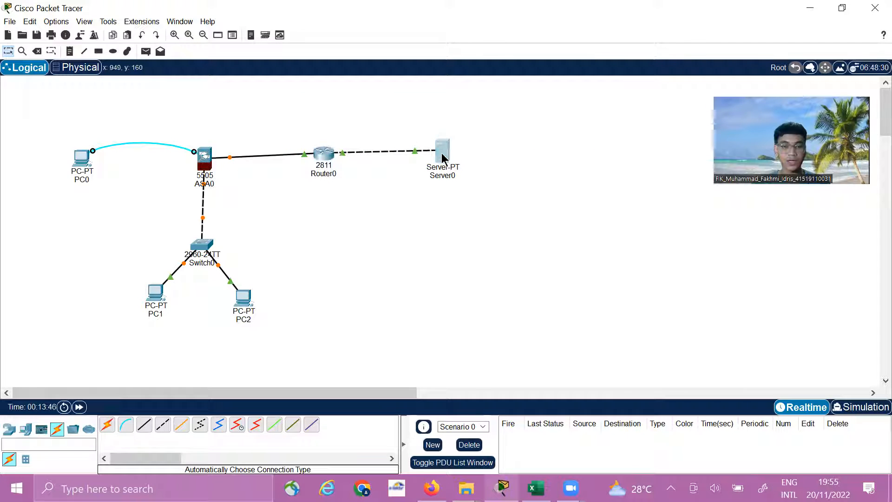
drag(442, 158, 444, 161)
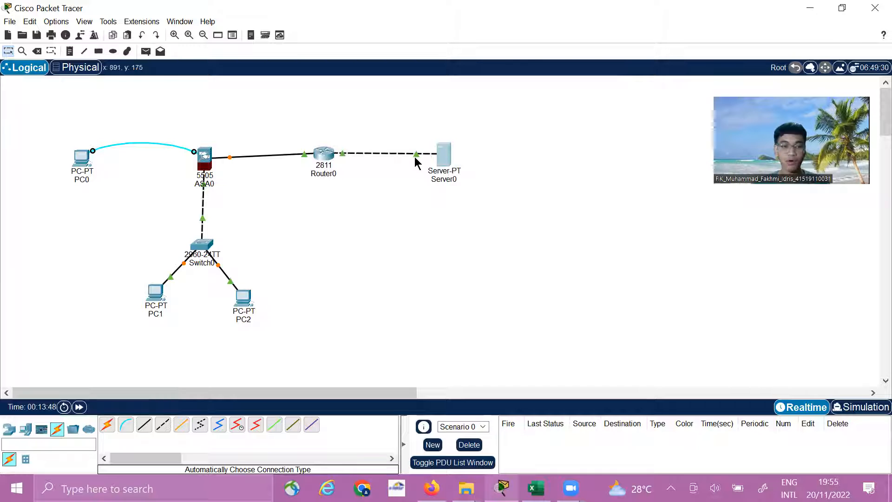
Open a terminal session from PC0 to the ASA, accepting the default terminal settings
click(85, 160)
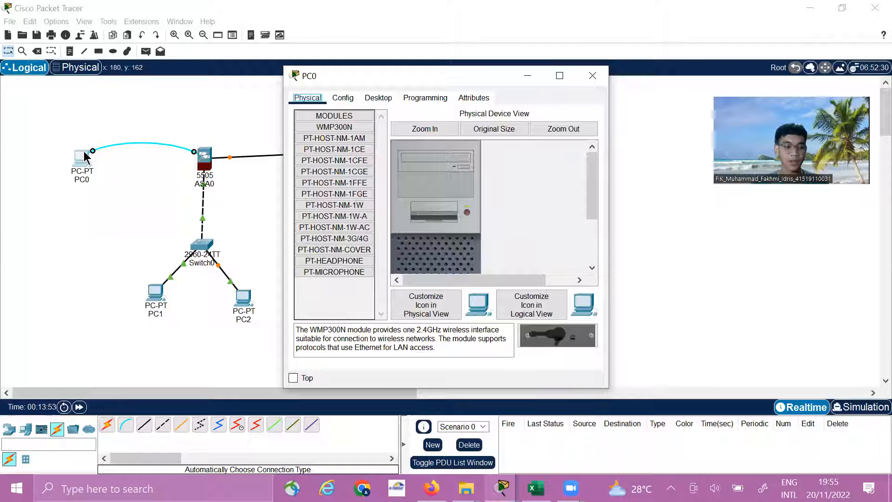
click(391, 102)
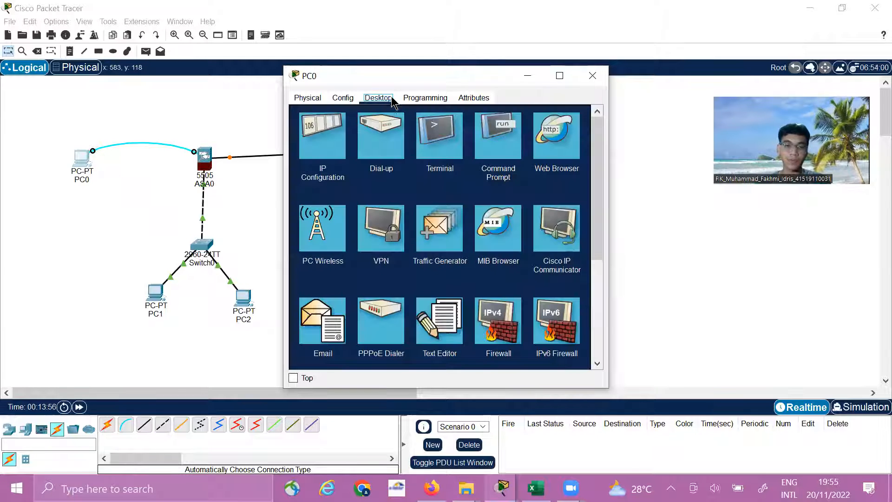
click(439, 150)
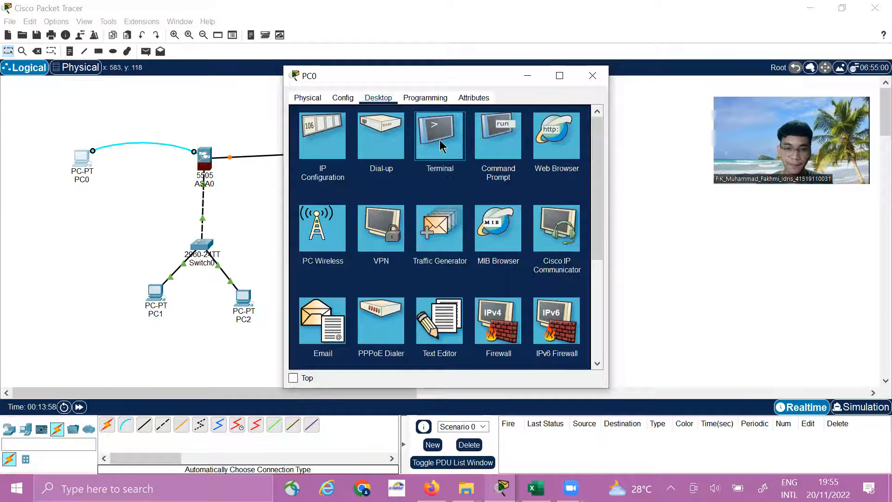
click(567, 218)
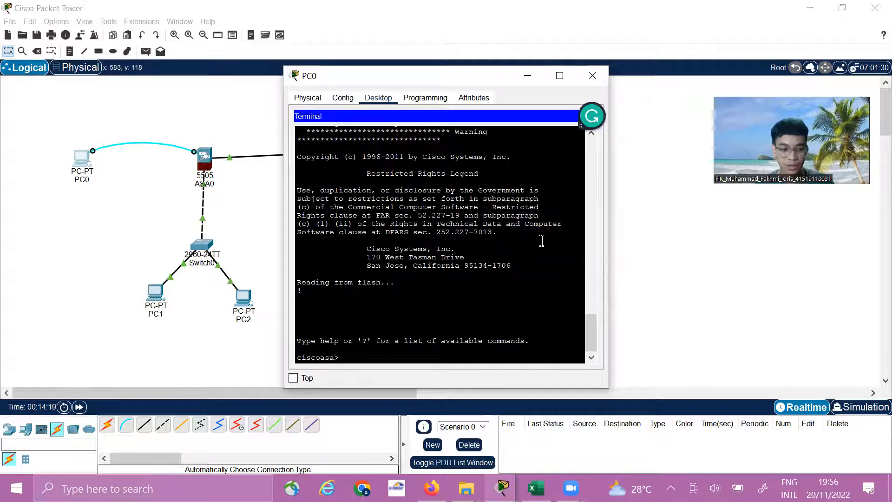
Enter privileged mode on the ASA with the en command, leaving the password blank
text(en)
key(Return)
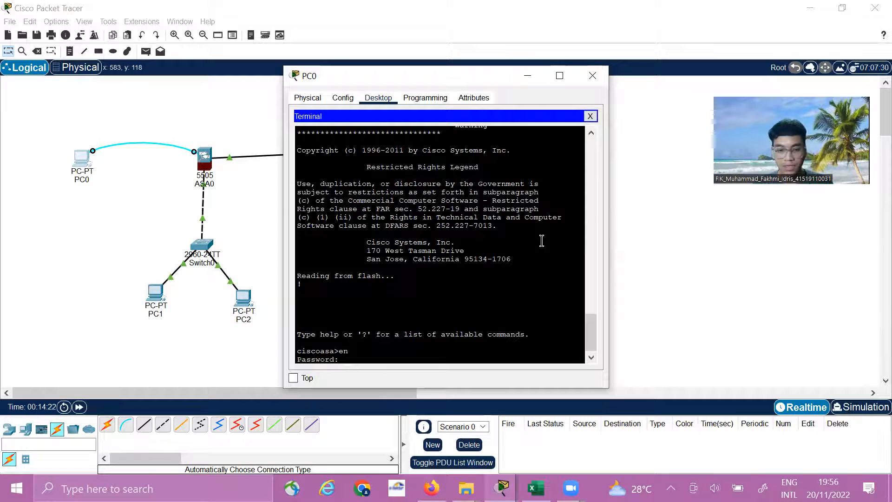
key(Return)
key(Return)
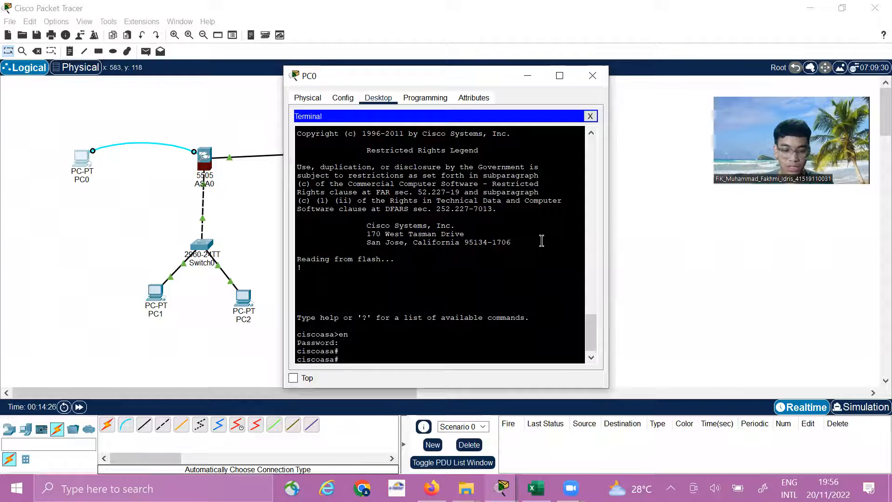
Display the ASA's current configuration with the command sh running-config
text(sh)
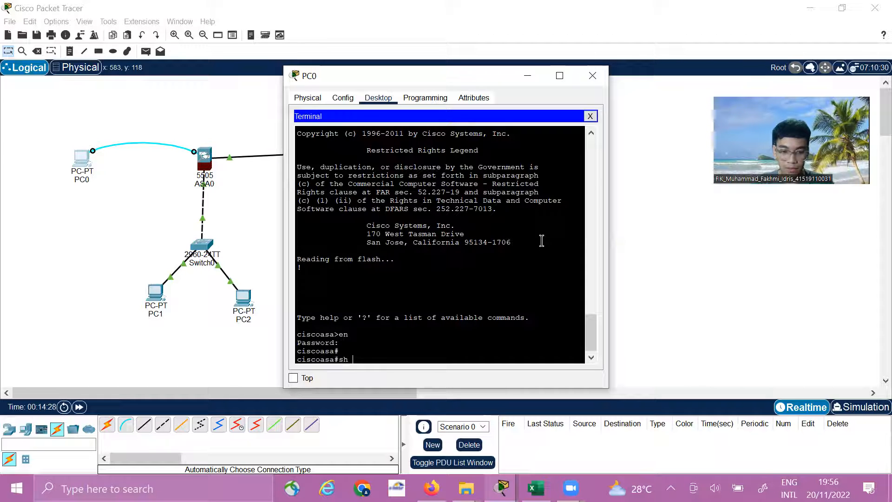
text( running)
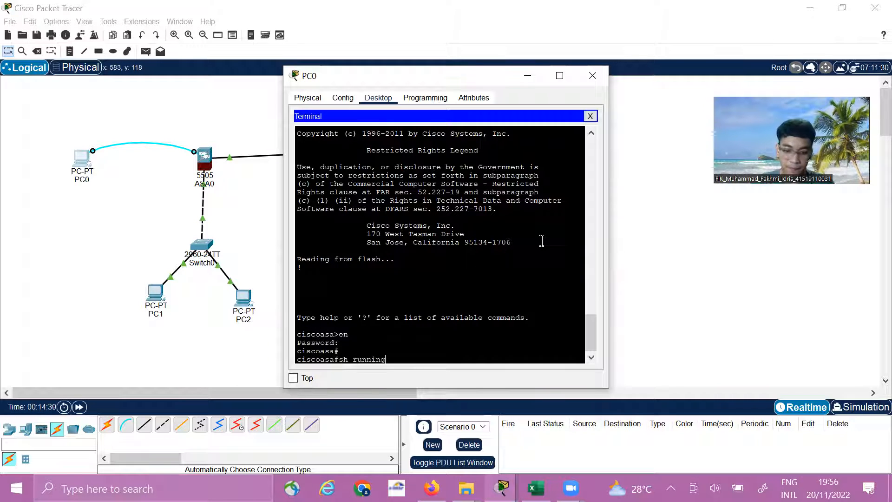
text(-)
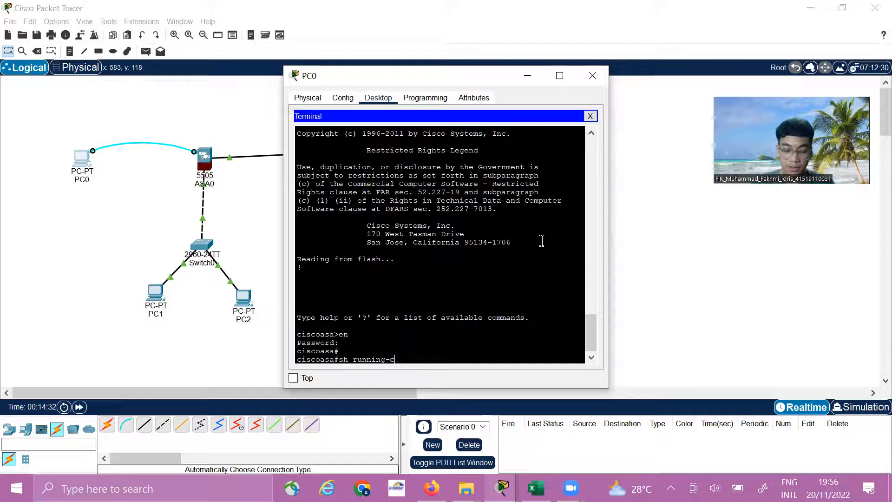
text(co)
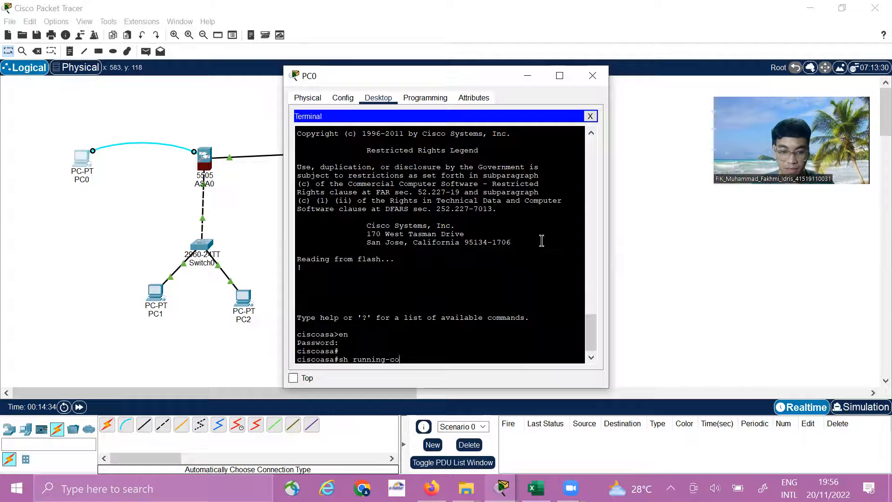
text(nfi)
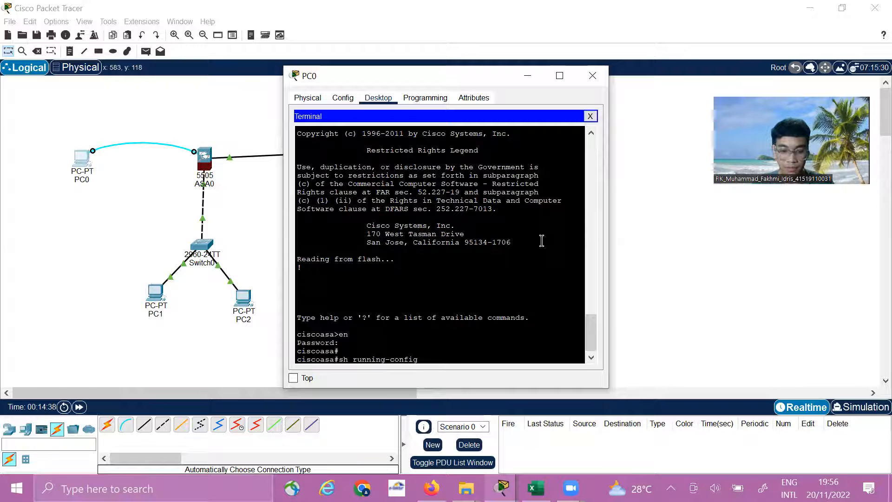
text(g)
key(Return)
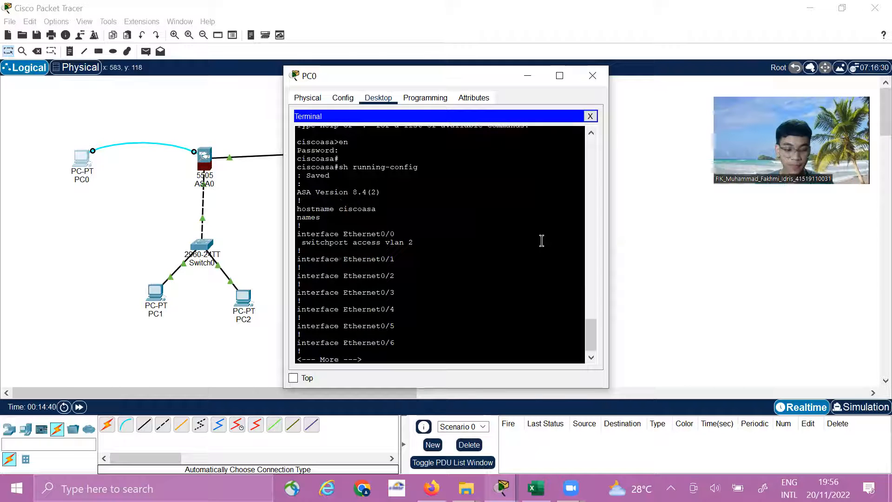
Page through the rest of the running configuration, examining the VLAN interfaces and the DHCP settings
key(Return)
key(Return)
key(Return)
key(Return)
key(Return)
key(Return)
key(Return)
key(Return)
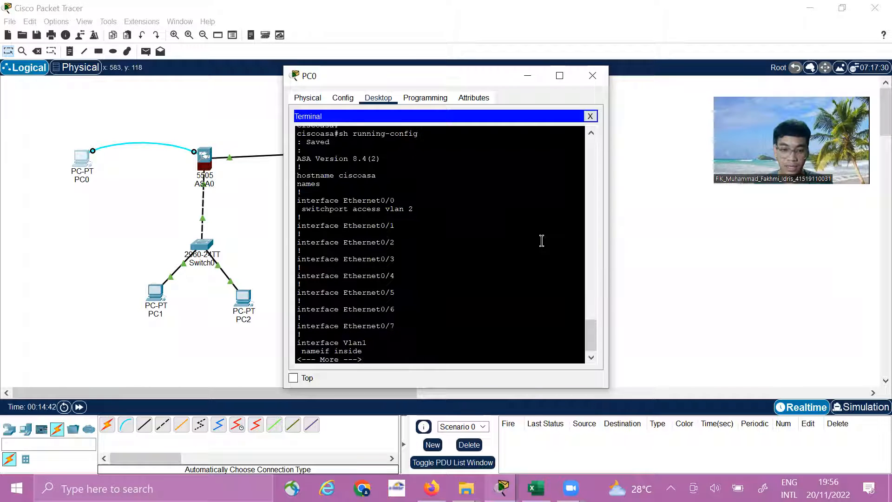
key(Return)
key(Return)
key(Return)
key(Return)
key(Return)
key(Return)
key(Return)
key(Return)
key(Return)
key(Return)
key(Return)
key(Return)
key(Return)
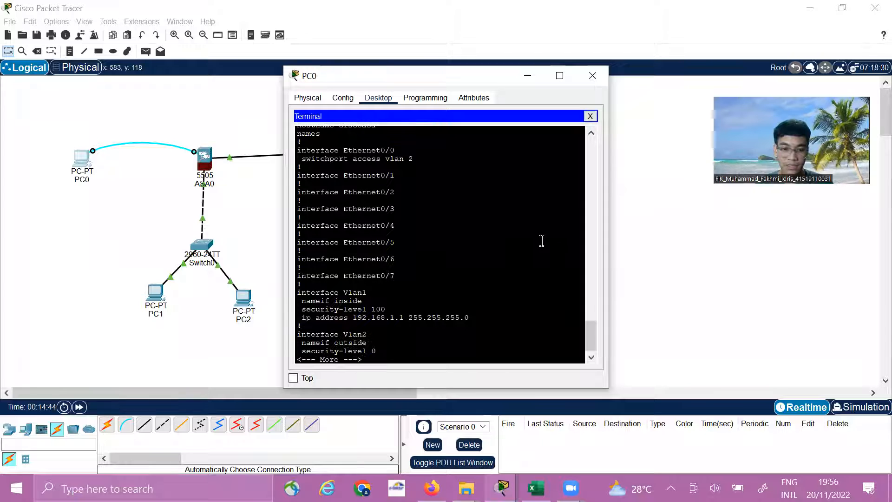
key(Return)
key(Return)
key(Return)
key(Return)
key(Return)
key(Return)
key(Return)
key(Return)
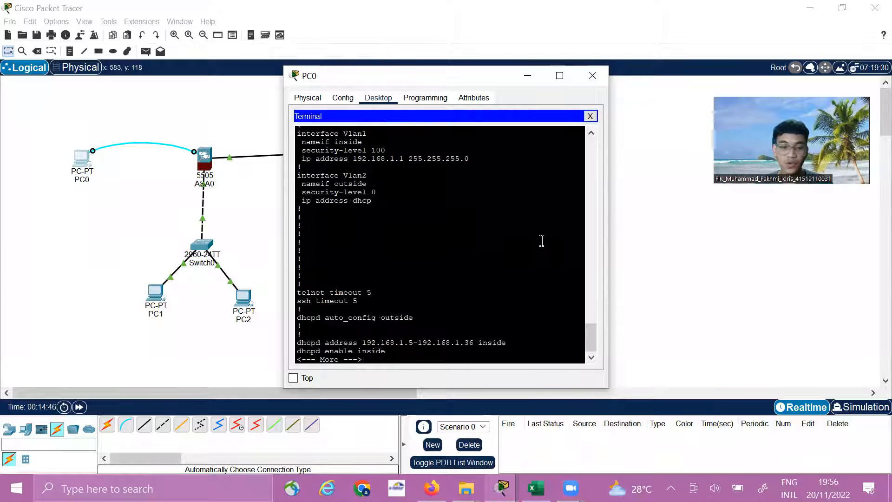
key(Return)
key(Return)
key(Return)
key(Return)
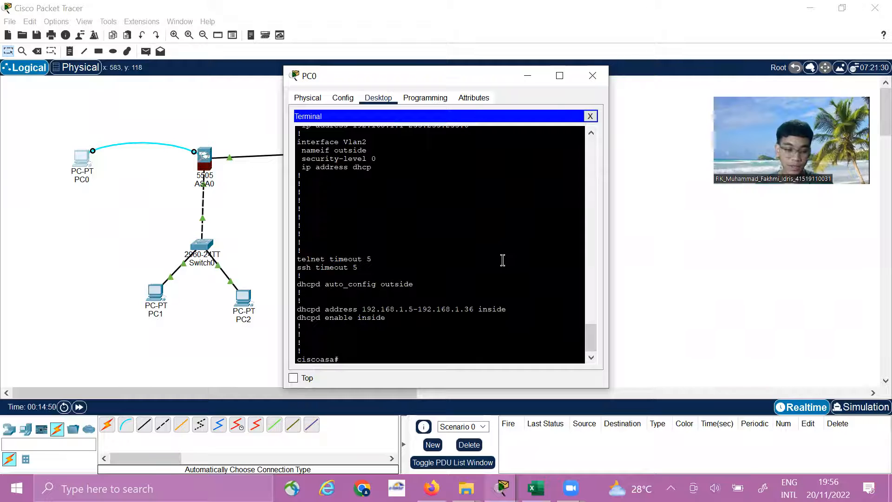
Try to remove the inside DHCP range from privileged mode by running no dhcpd address 192.168.1.5-192.168.1.36 inside, reusing the address line from the configuration output
text(no)
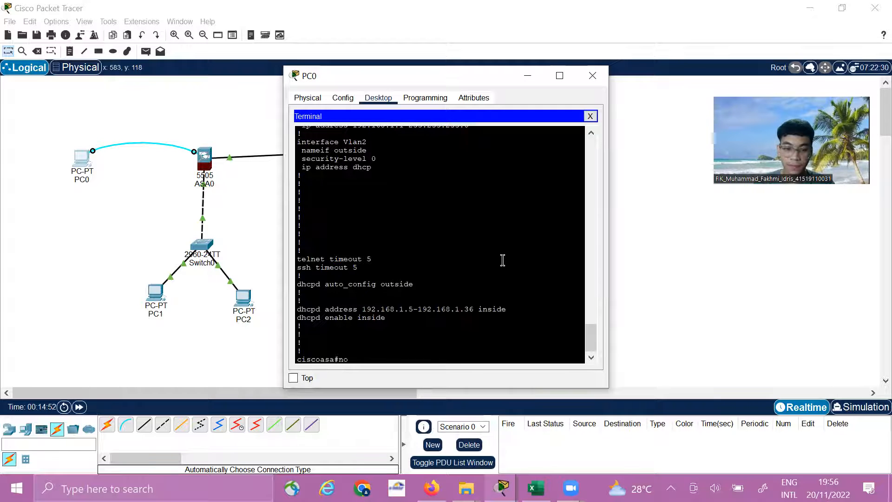
drag(507, 309, 297, 309)
right_click(308, 309)
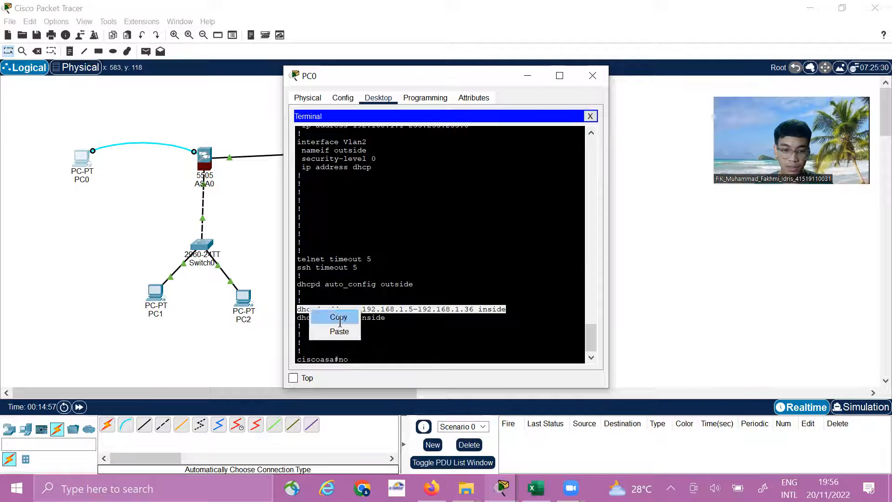
click(340, 320)
click(383, 356)
text(no)
right_click(384, 357)
click(413, 374)
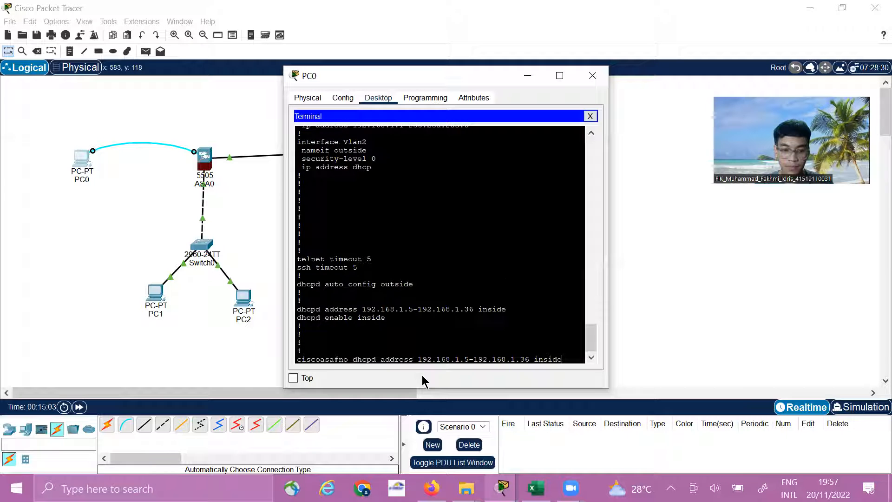
key(Return)
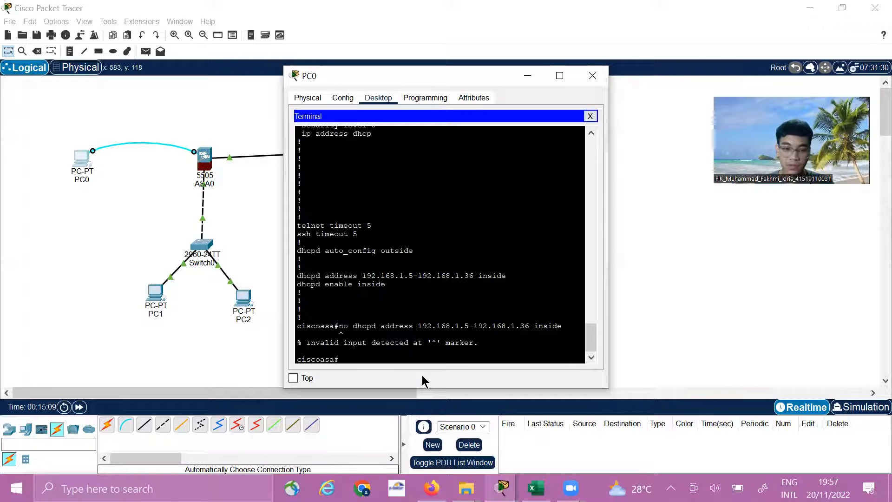
Enter global configuration mode on the ASA with the command conf t
text(conf t)
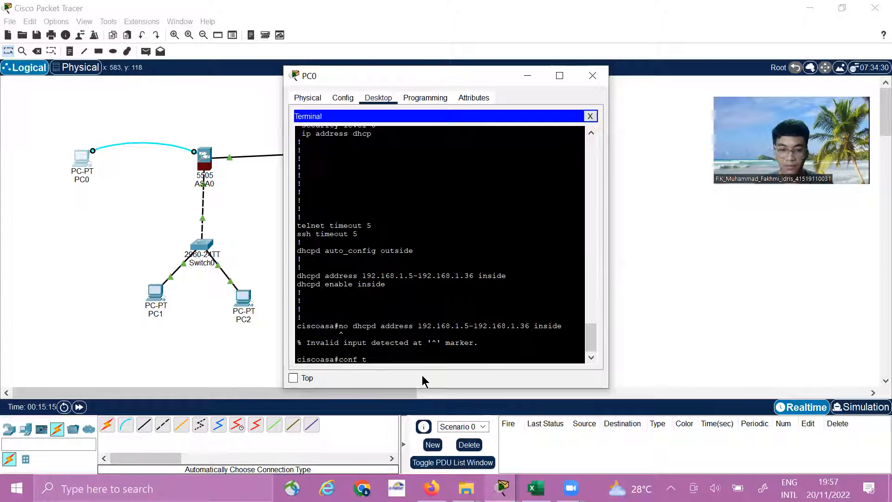
key(Return)
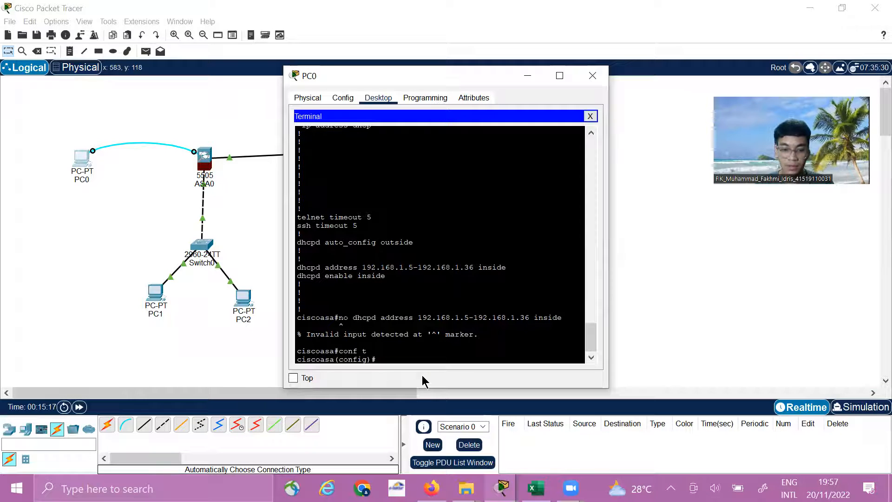
Remove the inside DHCP range by reusing the earlier command line no dhcpd address 192.168.1.5-192.168.1.36 inside in configuration mode
drag(343, 318, 562, 316)
right_click(553, 319)
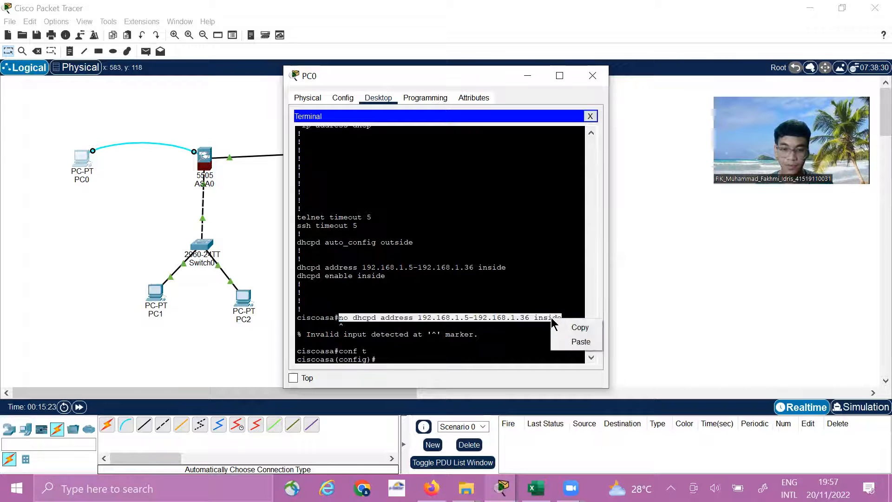
click(577, 325)
click(405, 357)
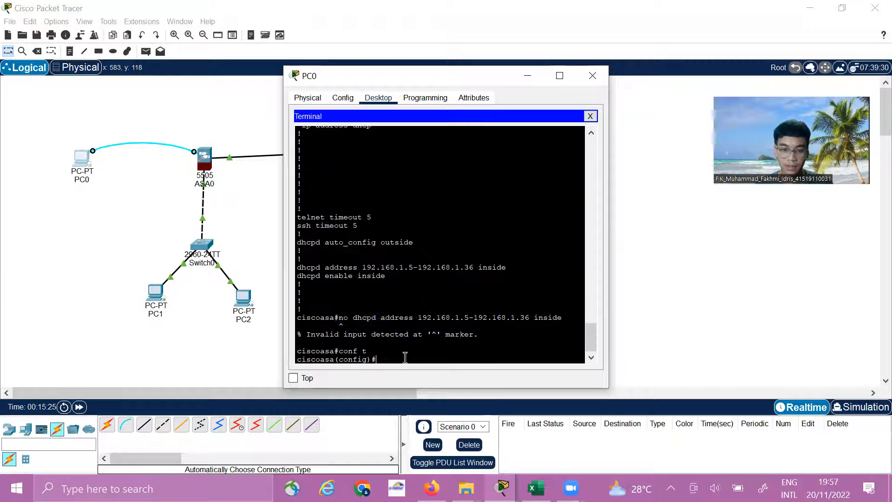
right_click(405, 357)
click(431, 380)
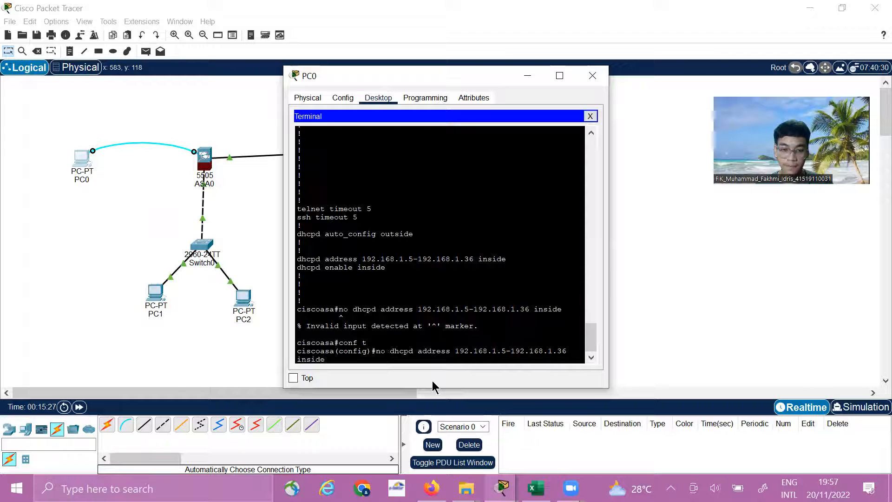
key(Return)
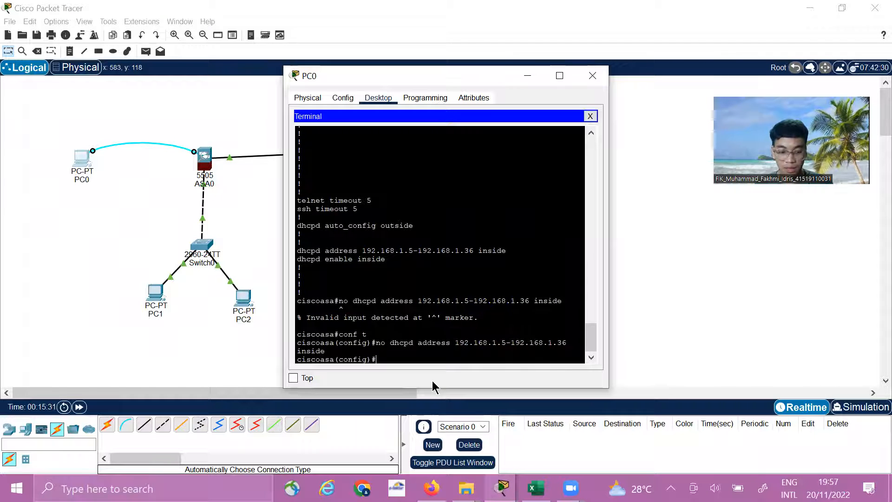
Enter the configuration of the VLAN 1 interface with int vlan 1
text(int )
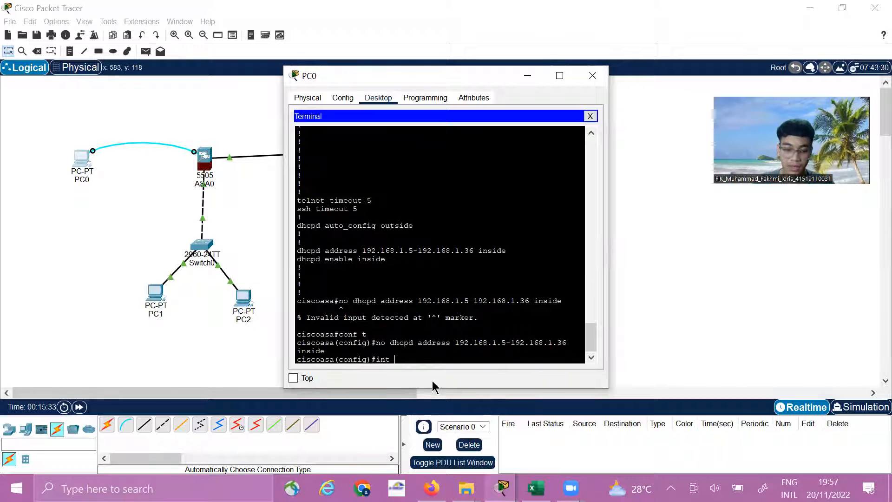
text(vla)
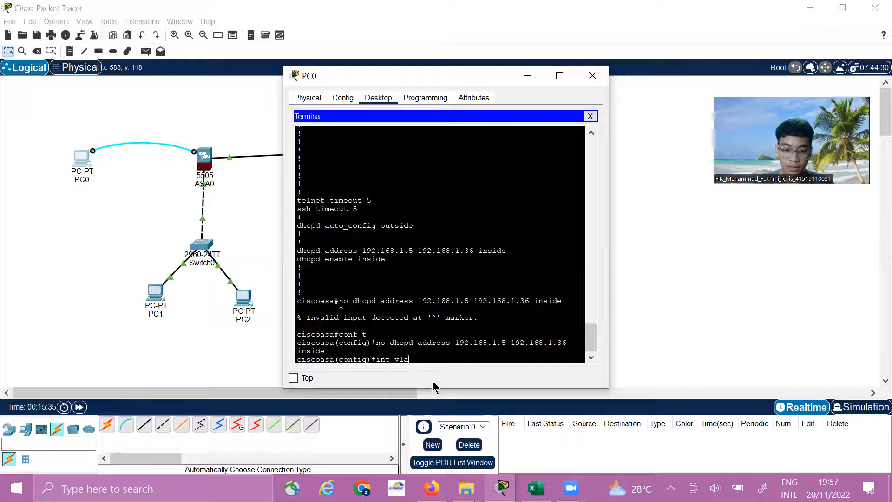
text(n 1)
key(Return)
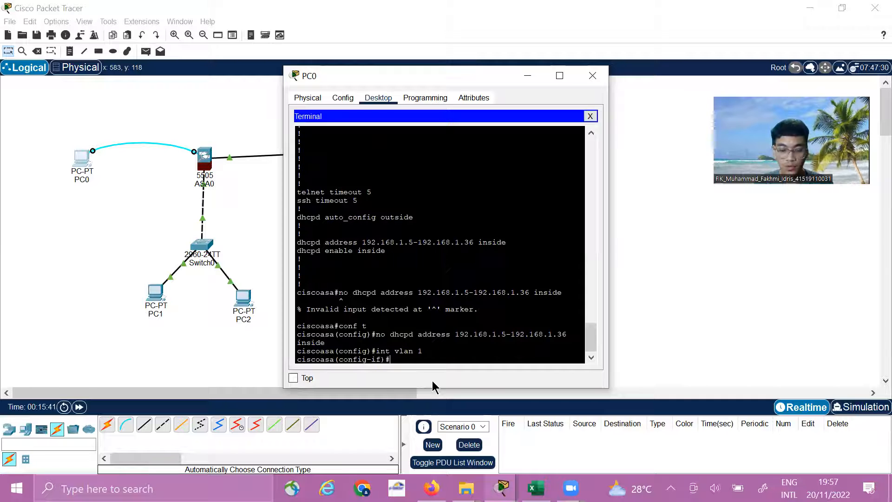
Assign the IP address 10.1.1.1 with mask 255.0.0.0 to the VLAN 1 interface, correcting the mistyped address before submitting the ip add command
text(i)
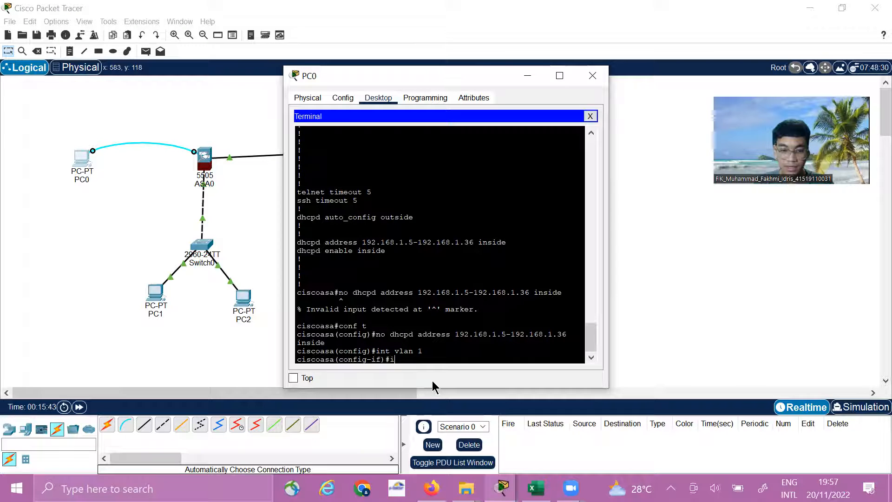
text(p add)
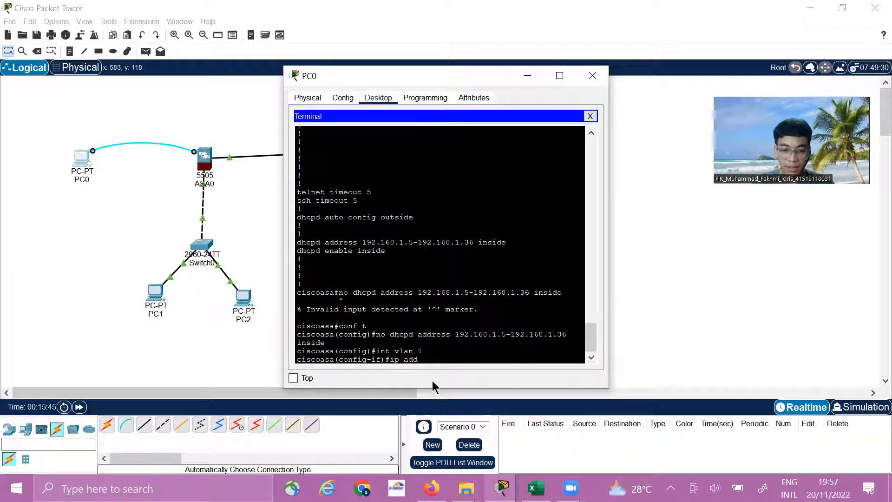
text( 10.1.1.)
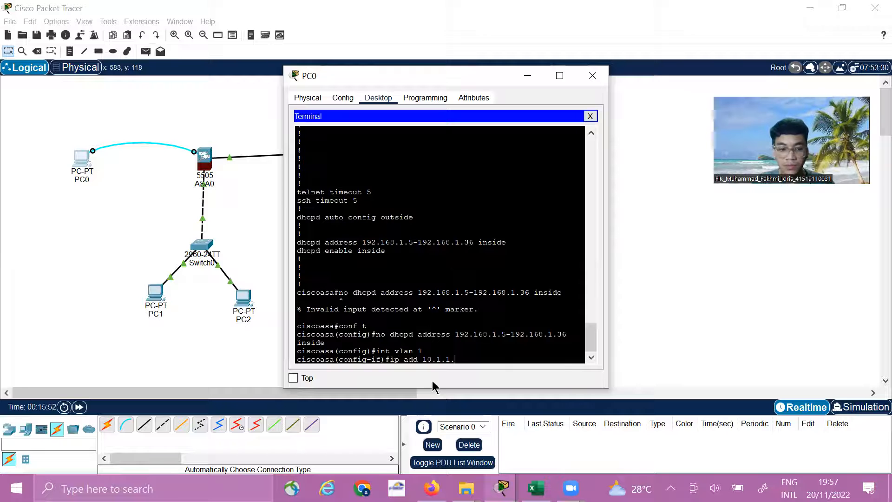
text(`255)
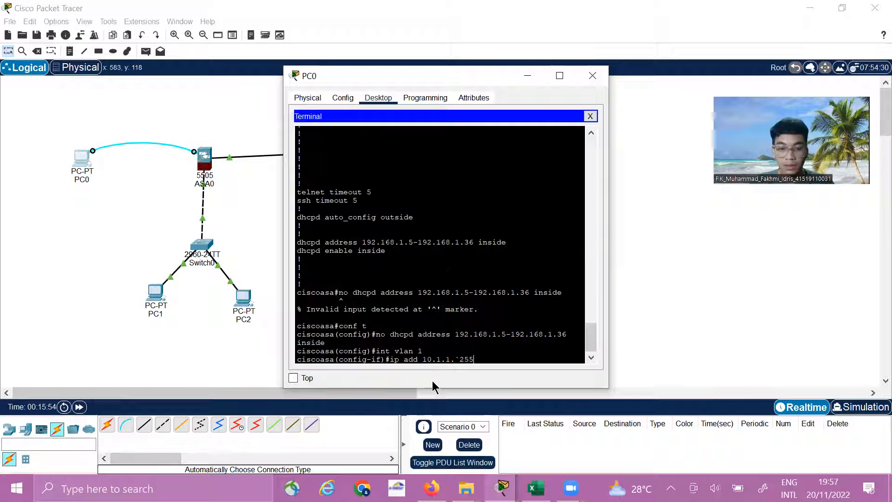
text(.0.0.0)
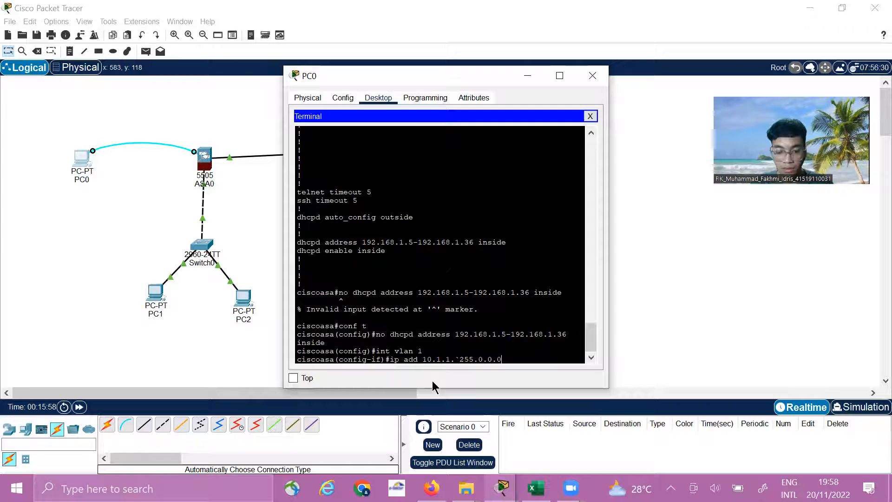
key(Left)
key(Left)
key(Left)
key(Left)
key(Left)
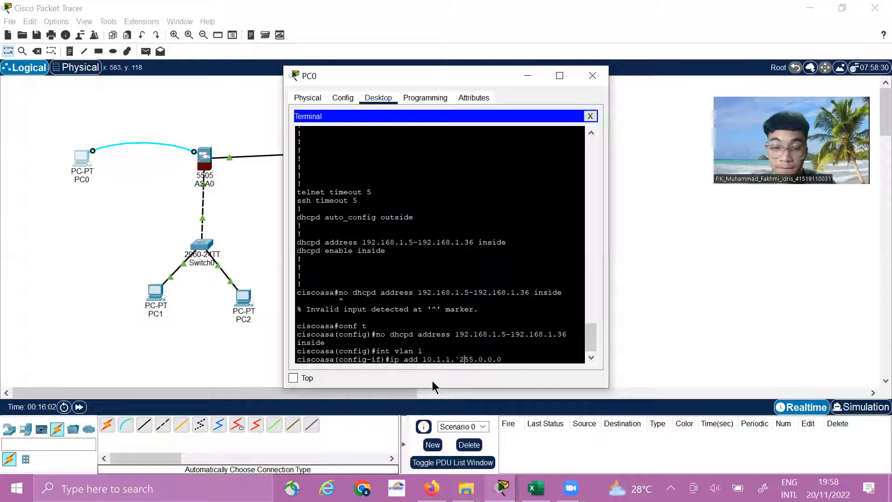
key(BackSpace)
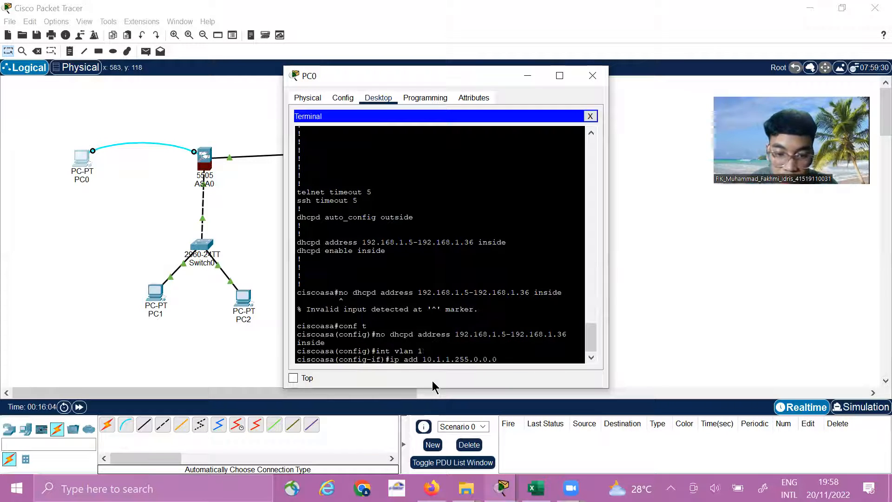
text(1)
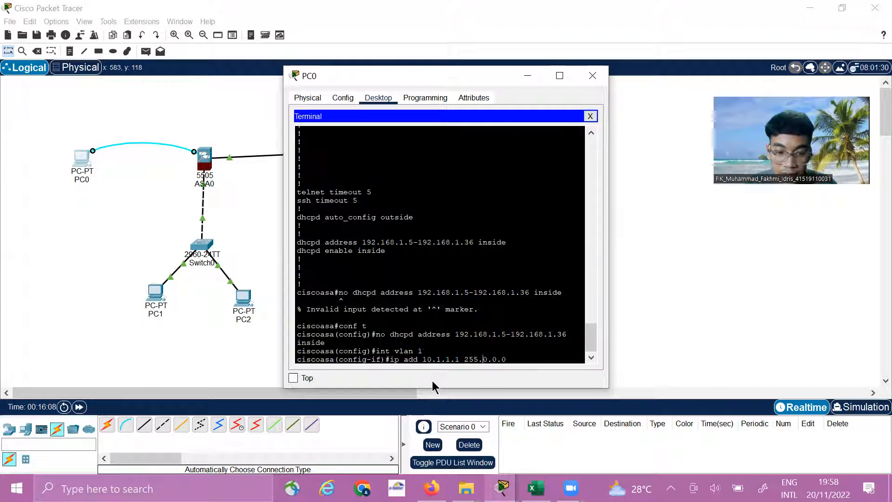
key(Return)
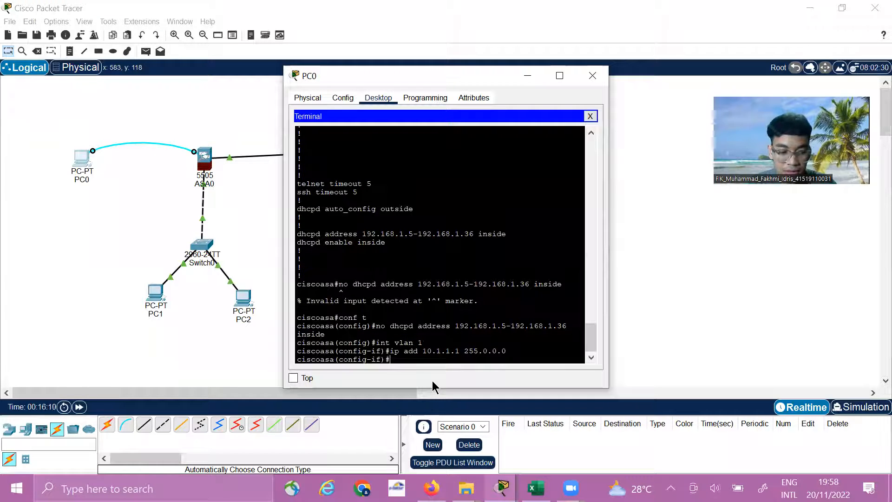
Enable the VLAN 1 interface with the no shut command
text(no shut)
key(Return)
key(Return)
key(Return)
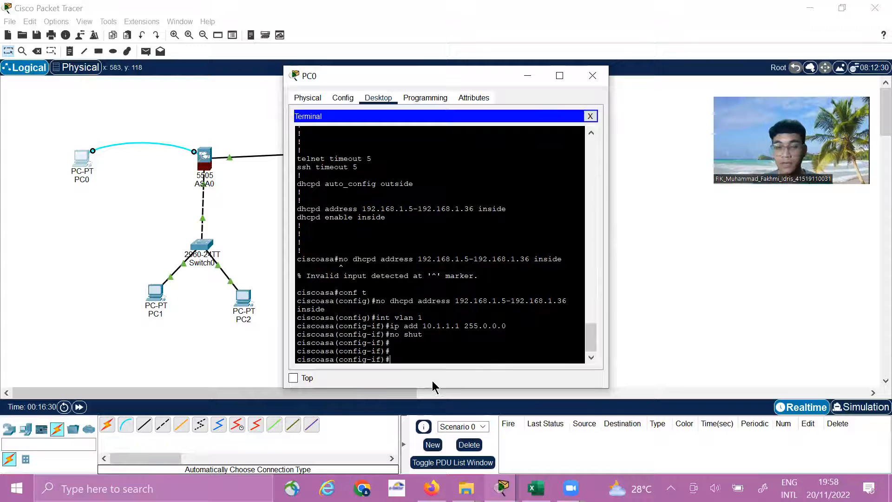
Name the VLAN 1 interface inside with the nameif command
text(name)
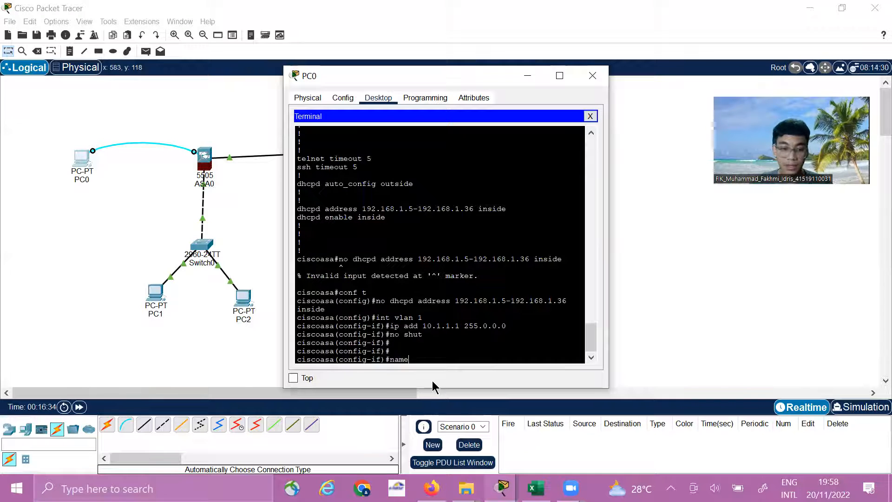
text(if inside)
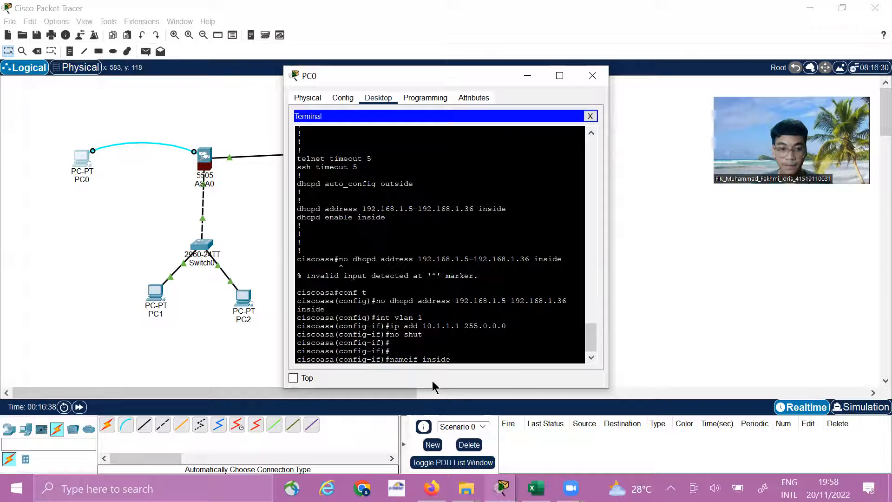
key(Return)
key(Return)
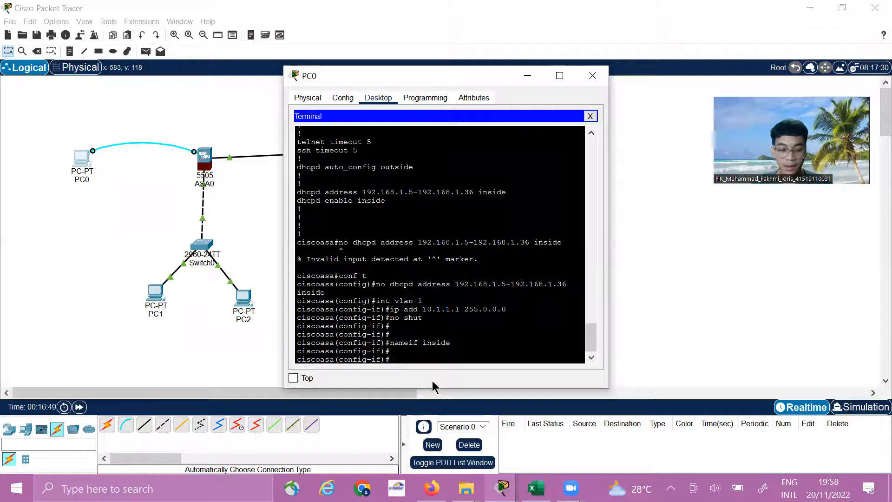
Set the VLAN 1 interface's security-level to 100 and exit to global configuration mode
text(secur)
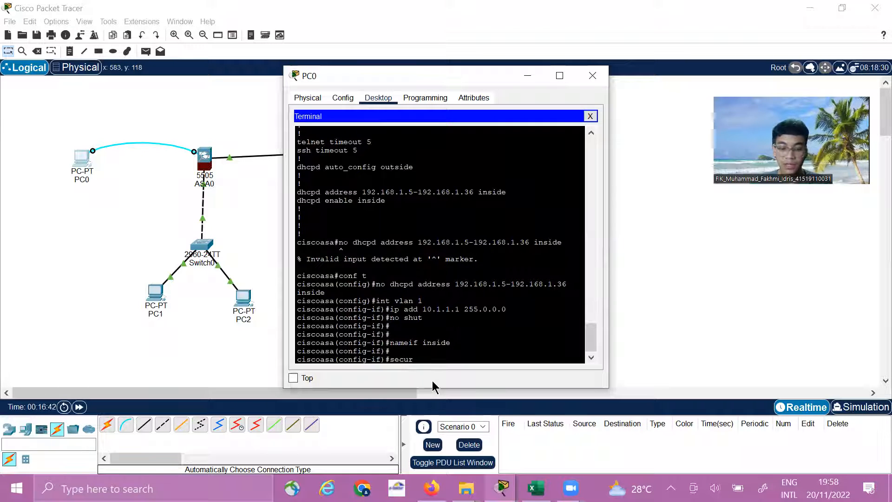
text(ity)
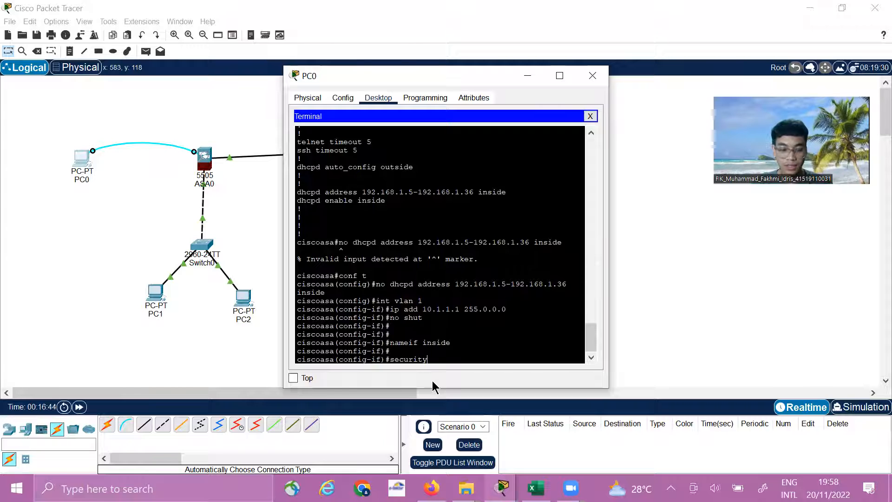
text(-)
text(leve)
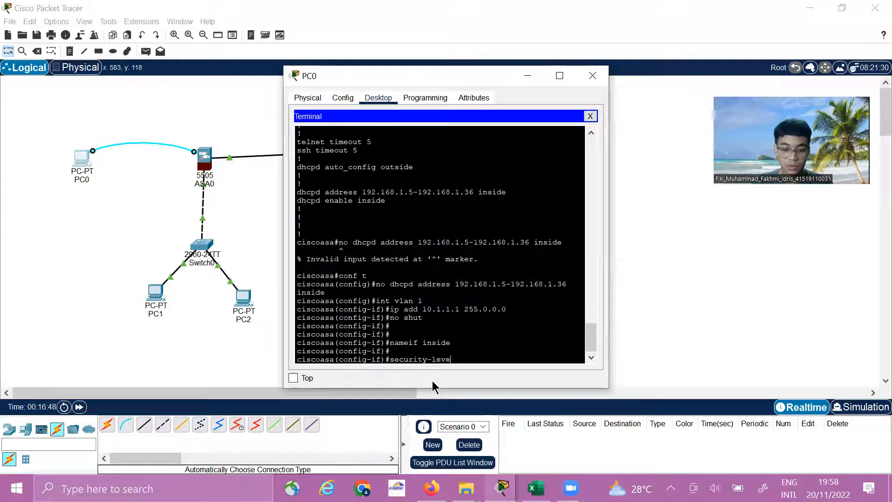
text(l 100)
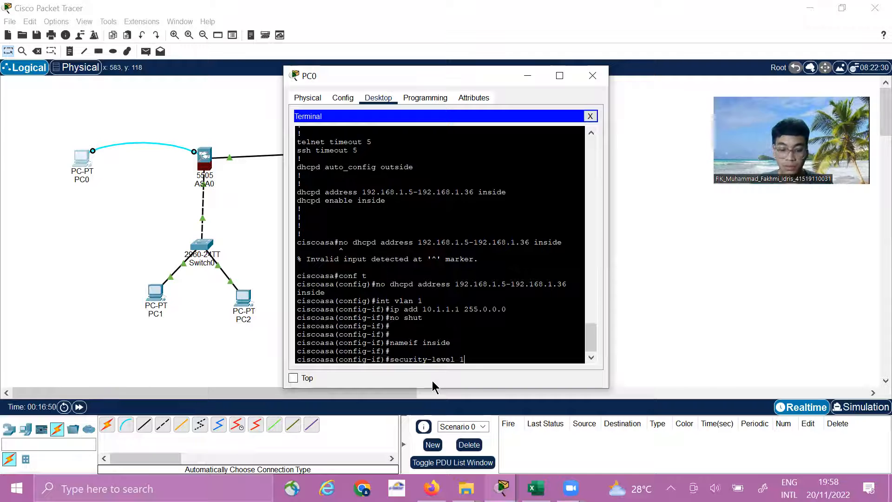
key(Return)
key(Return)
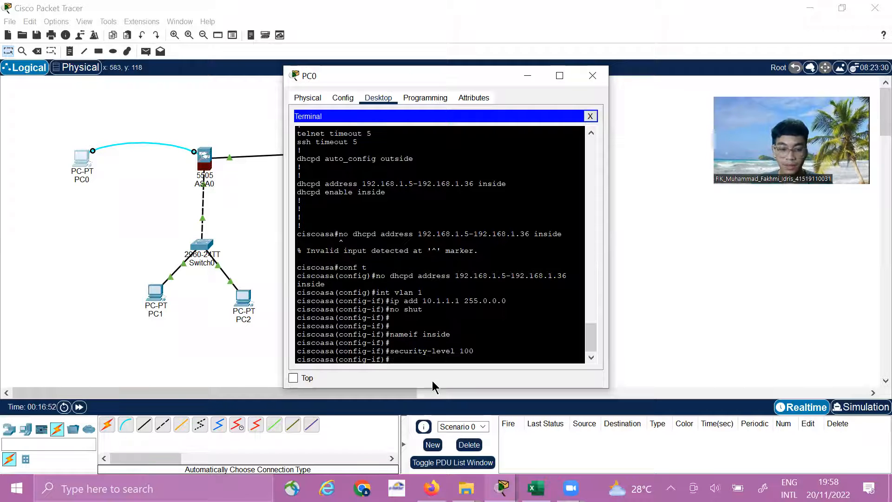
text(exit)
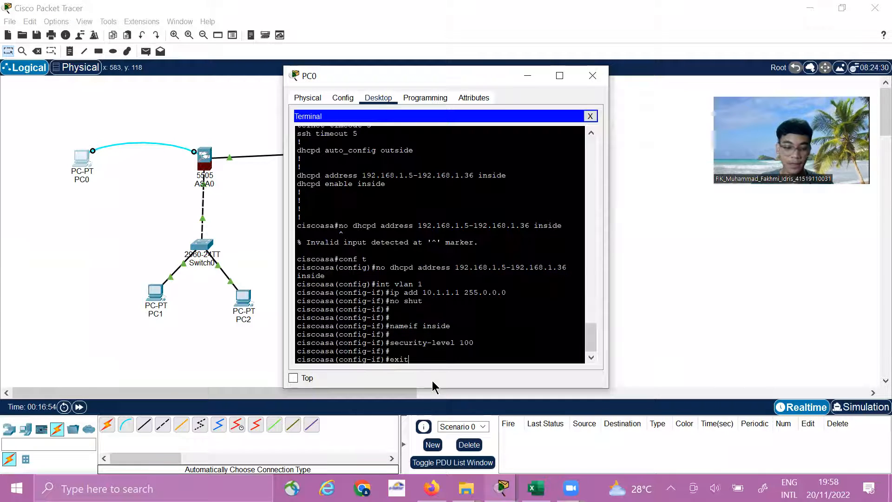
key(Return)
key(Return)
Enter the configuration of the ASA's Ethernet port 0/1 with int e0/1
text(int)
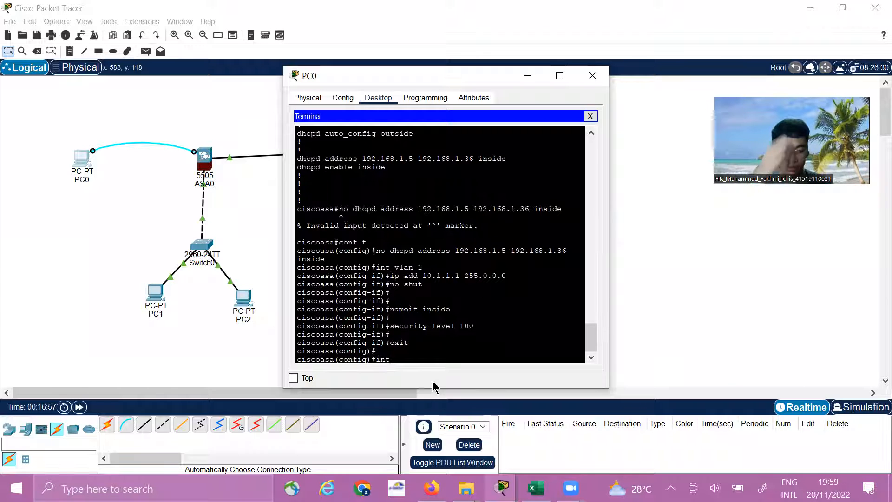
text( e0/1)
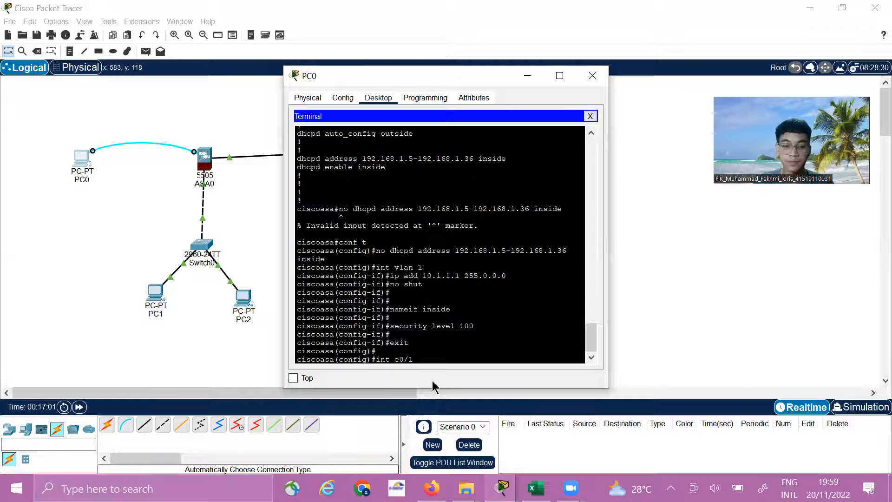
key(Return)
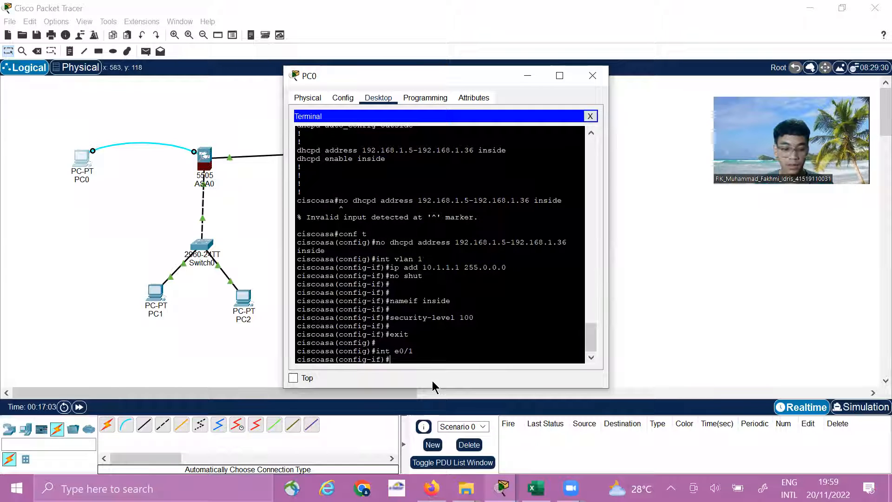
Assign Ethernet port 0/1 to VLAN 1 with switchport access vlan 1, correcting the misspelled access keyword
text(swit)
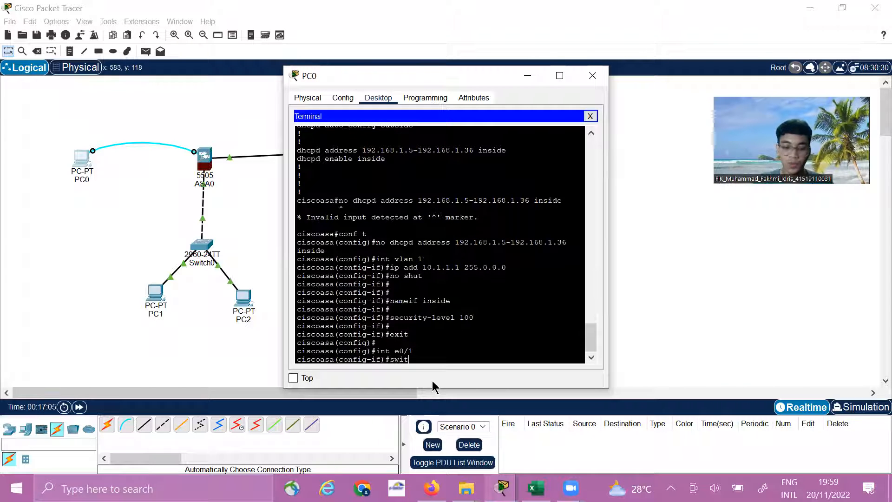
text(chpor)
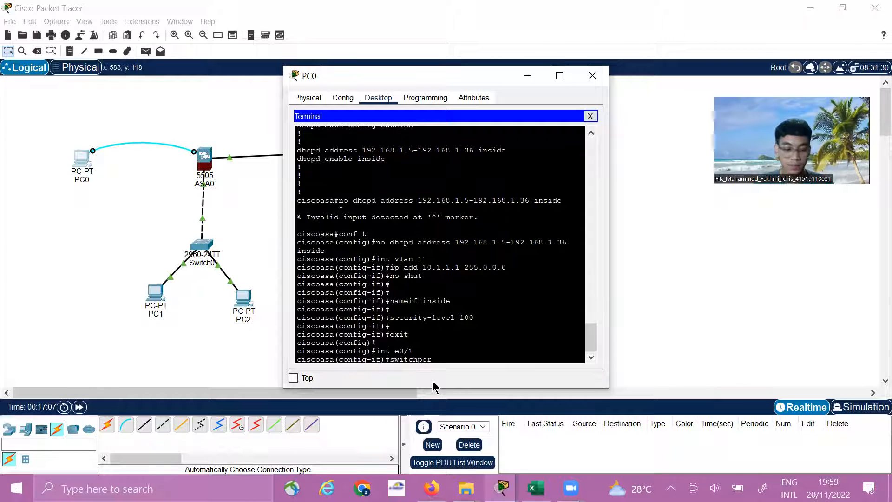
text(t accees vla)
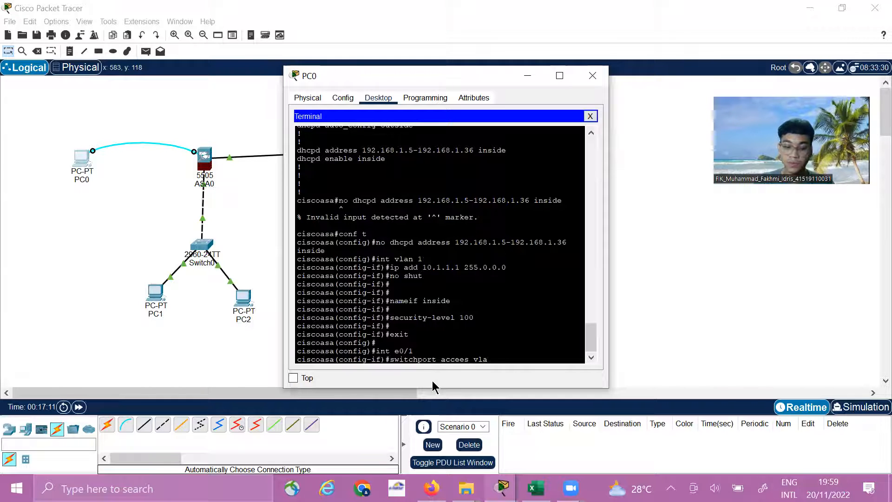
text(n 1)
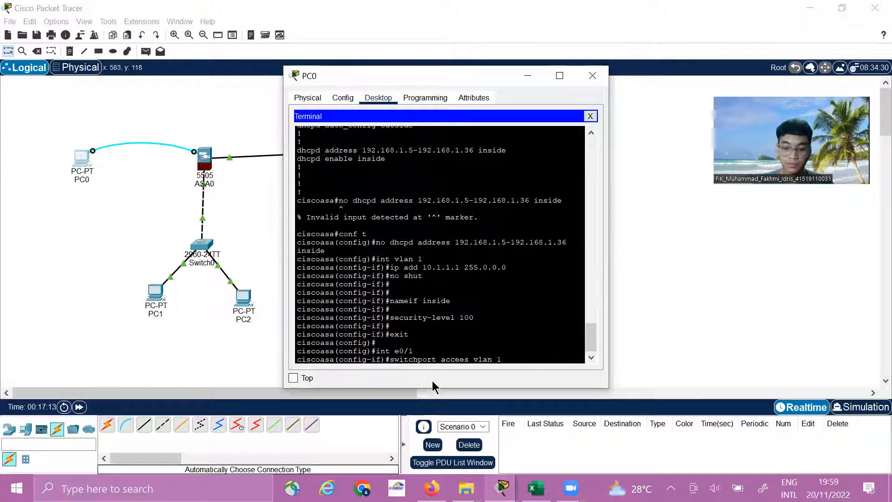
key(Return)
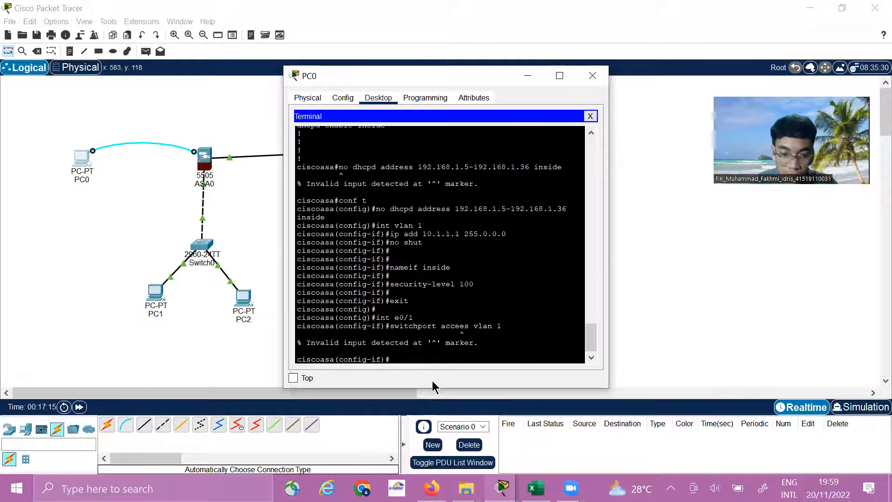
key(Up)
key(Left)
key(Left)
key(Left)
key(Delete)
text(s)
key(Return)
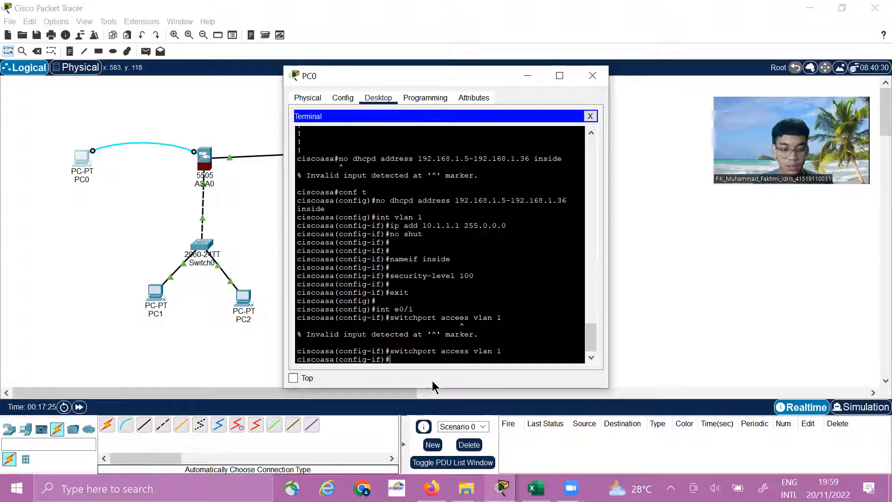
Exit to global configuration mode and enter the VLAN 2 interface with int vlan 2
text(exit)
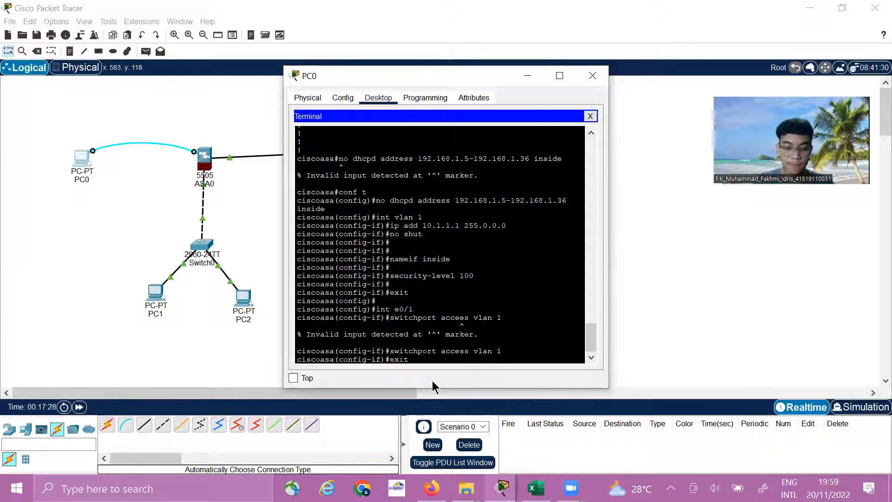
key(Return)
key(Return)
text(in)
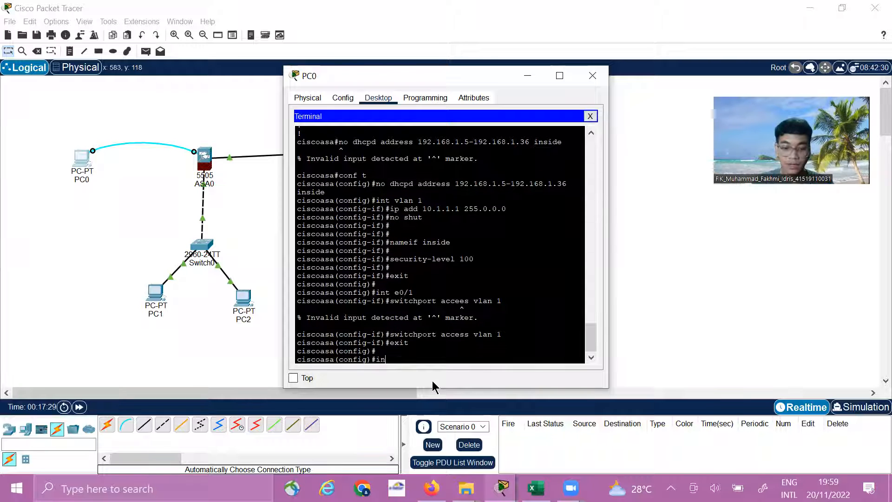
text(t vlan 2)
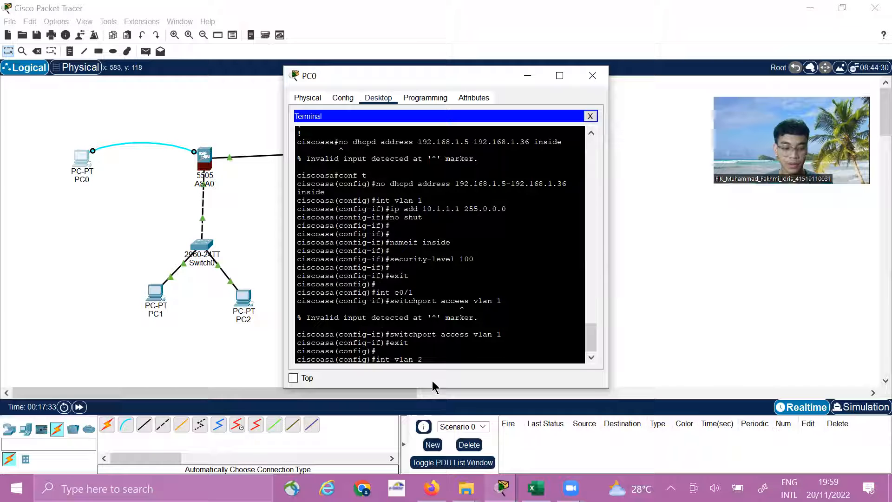
key(Return)
Give the VLAN 2 interface the IP address 50.1.1.25 with subnet mask 255.0.0.0
text(ip add )
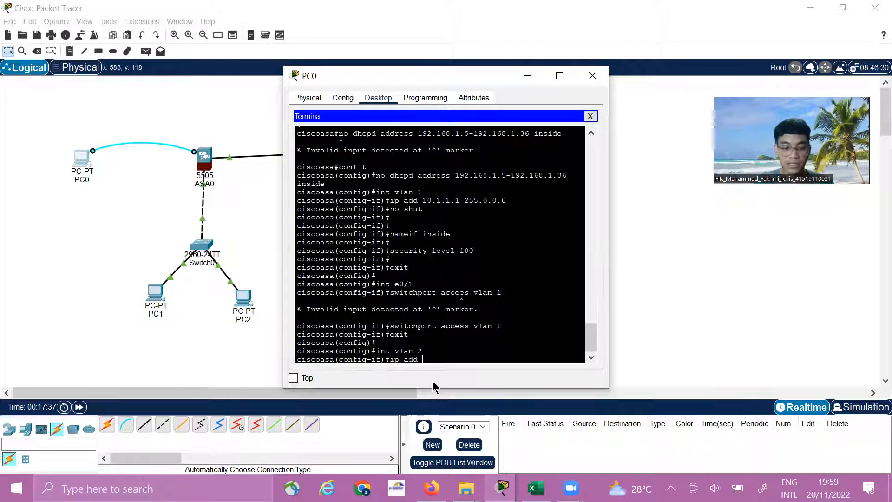
text(50.1.1)
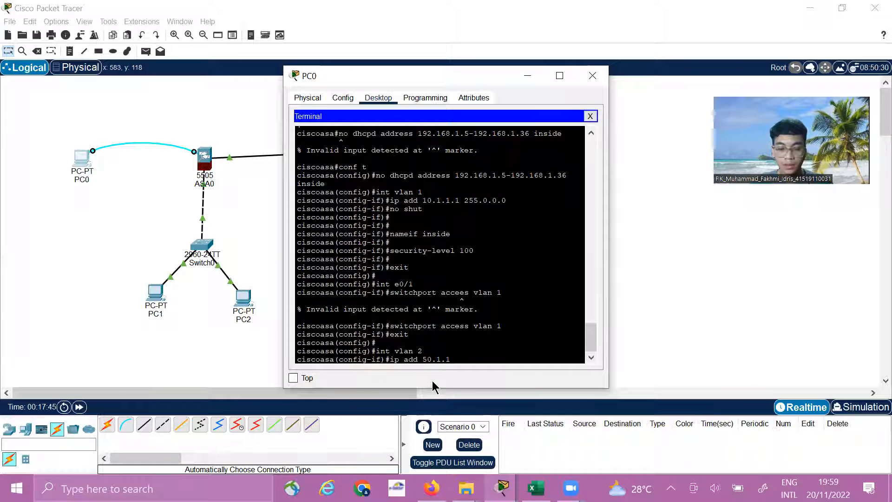
text(.25)
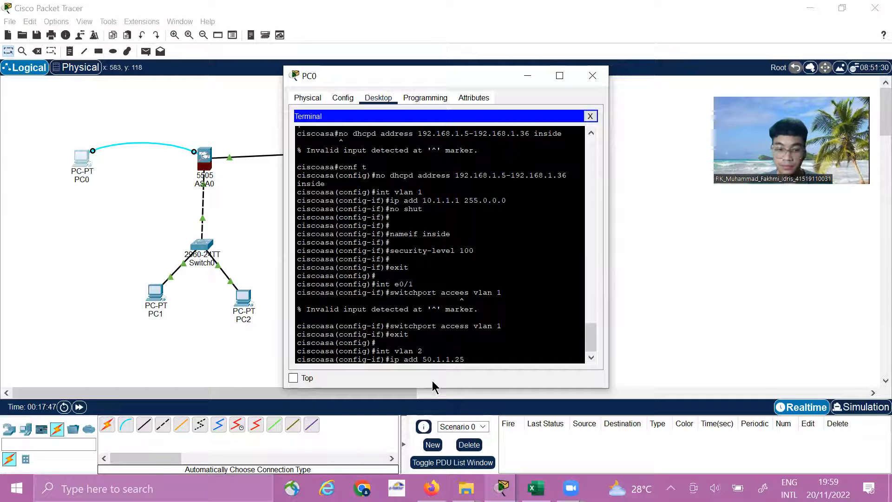
text( 255)
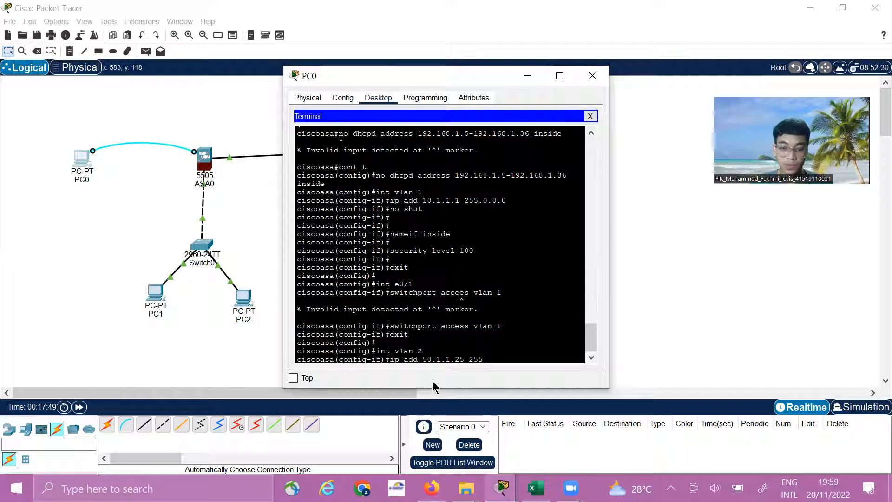
text(.0.0.0)
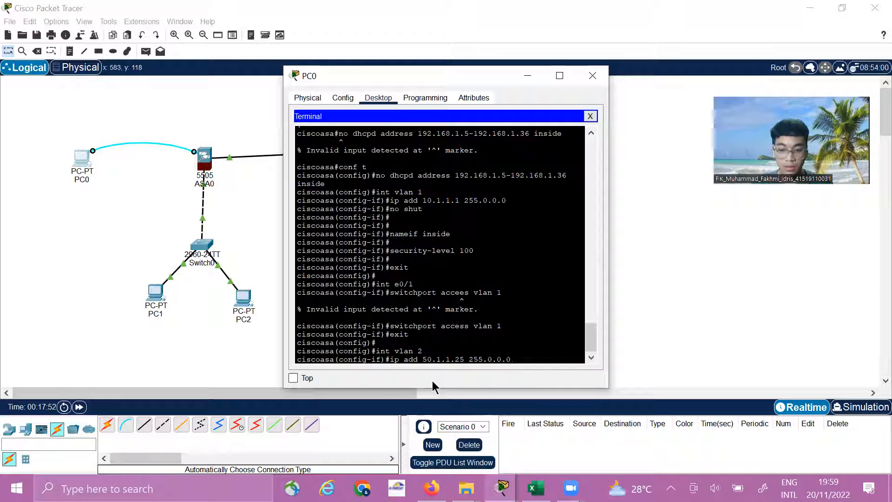
key(Return)
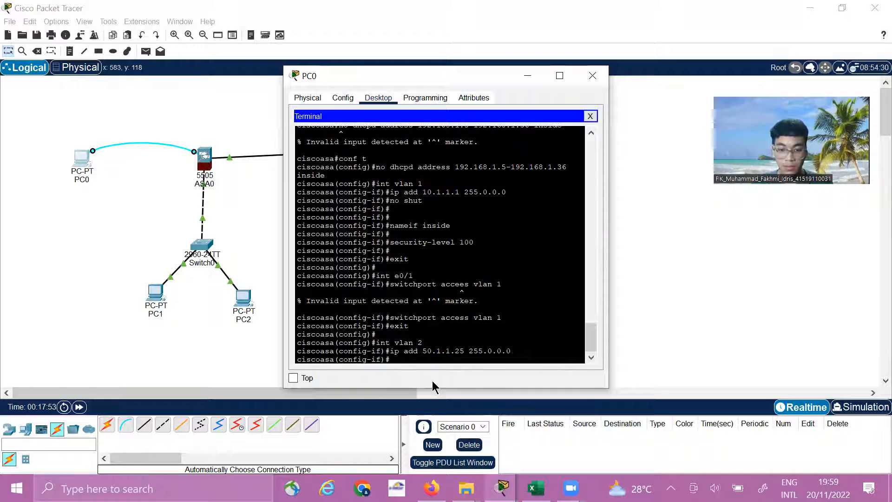
Enable the VLAN 2 interface with the no shutdown command
text(no )
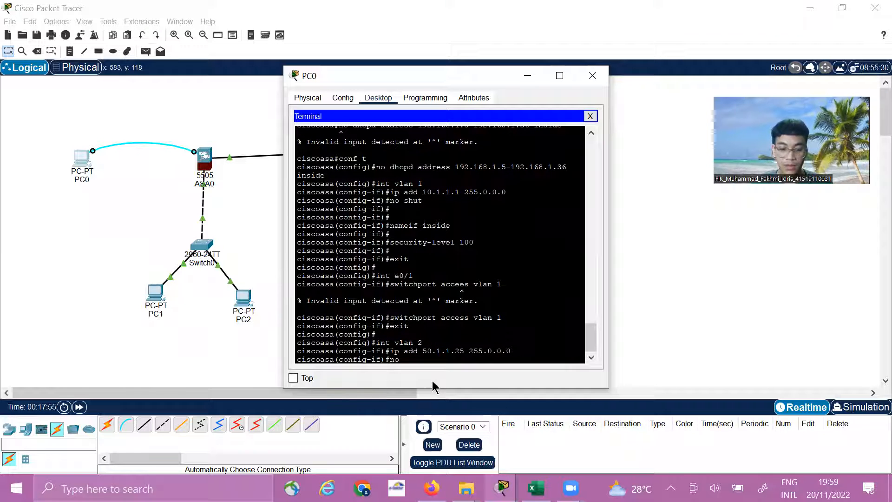
text(shutd)
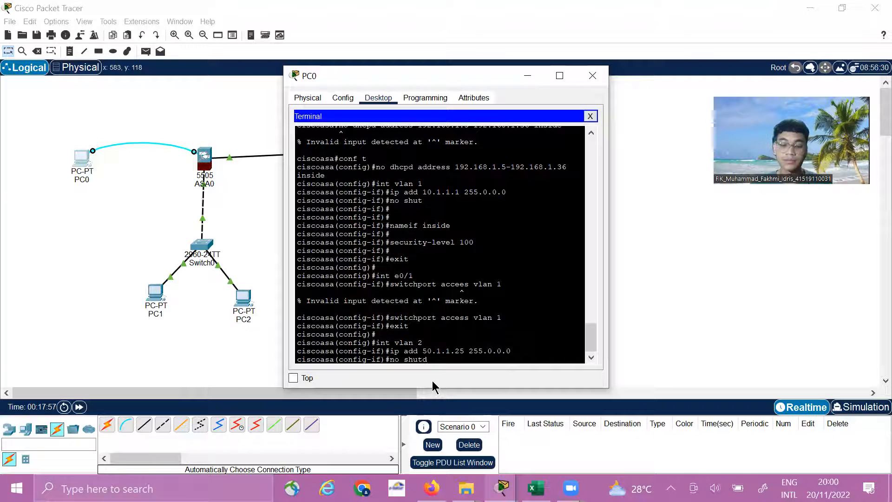
text(own)
key(Return)
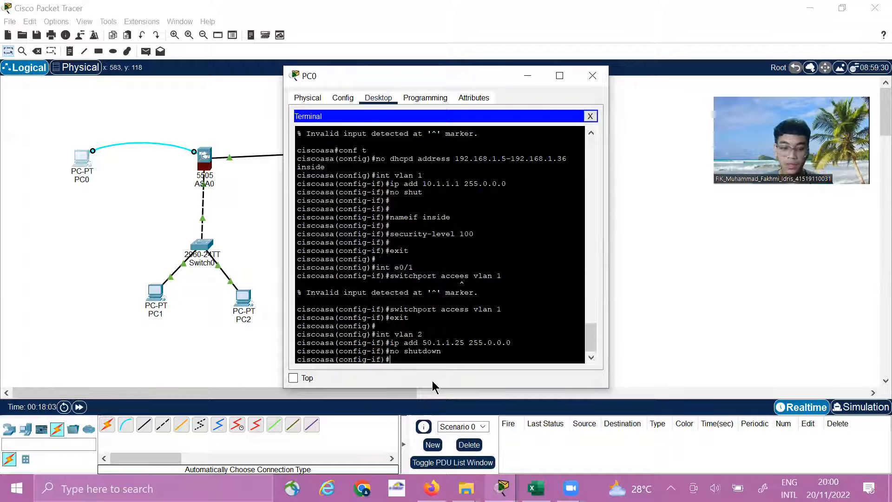
Name the VLAN 2 interface outside with the nameif command
text(name)
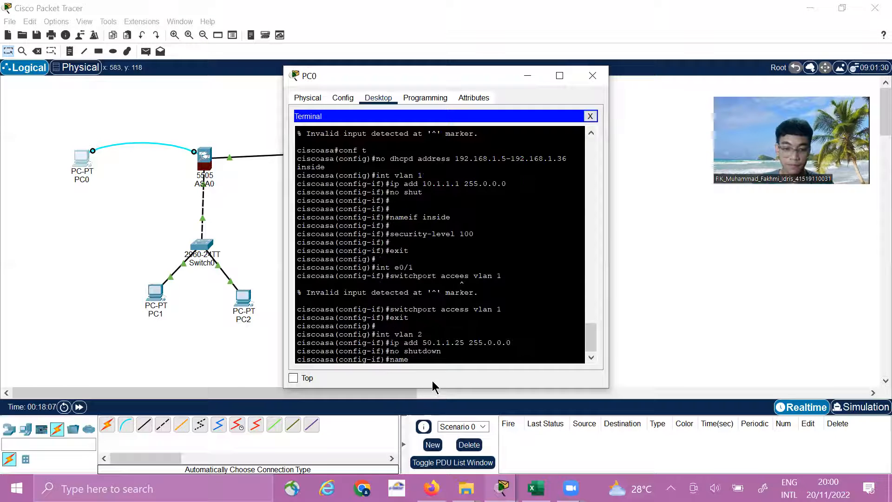
text(if outsid)
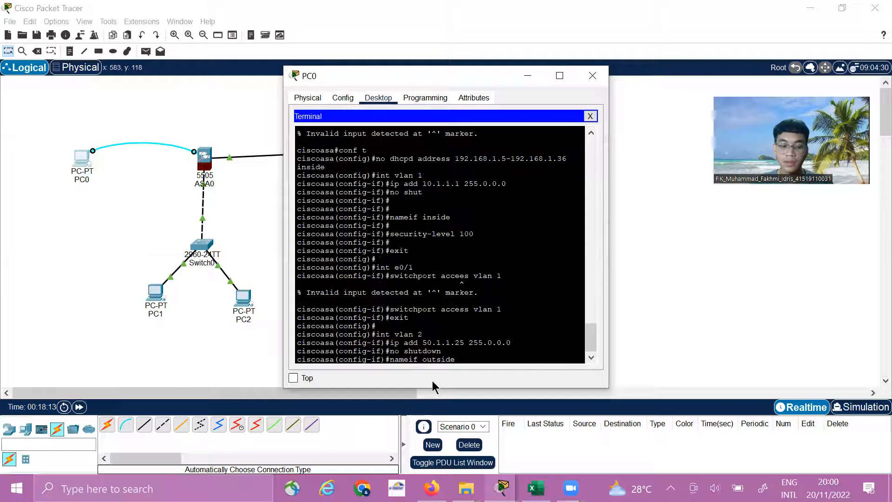
text(e)
key(Return)
key(Return)
Set the VLAN 2 interface's security-level to 0
text(security-leve)
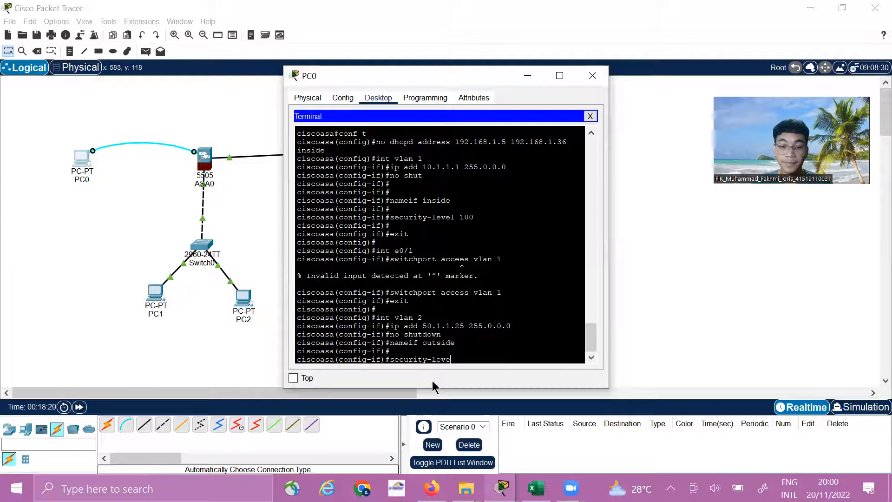
text(l 0)
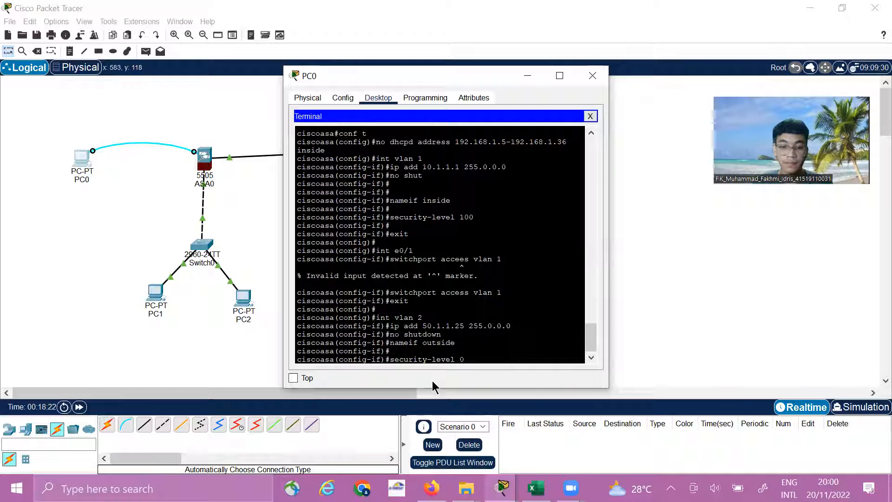
key(Return)
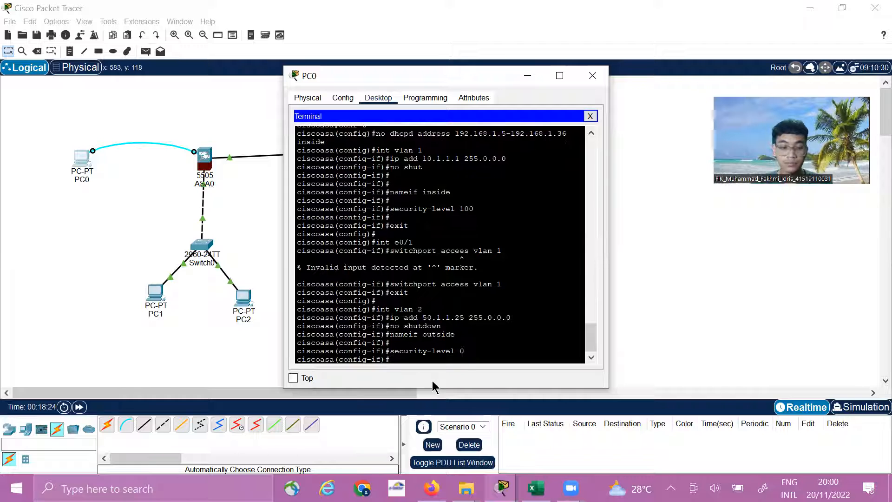
key(Return)
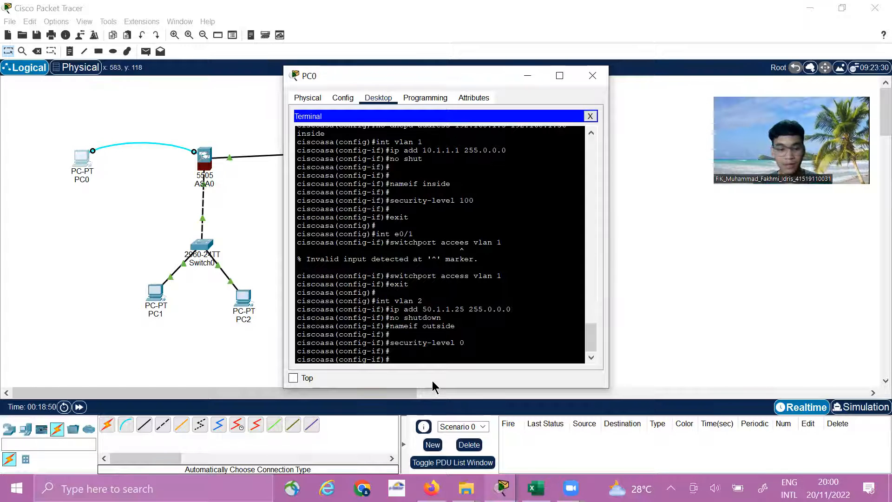
Exit the VLAN 2 interface and enter the configuration of Ethernet port 0/0 with int e0/0
text(exi)
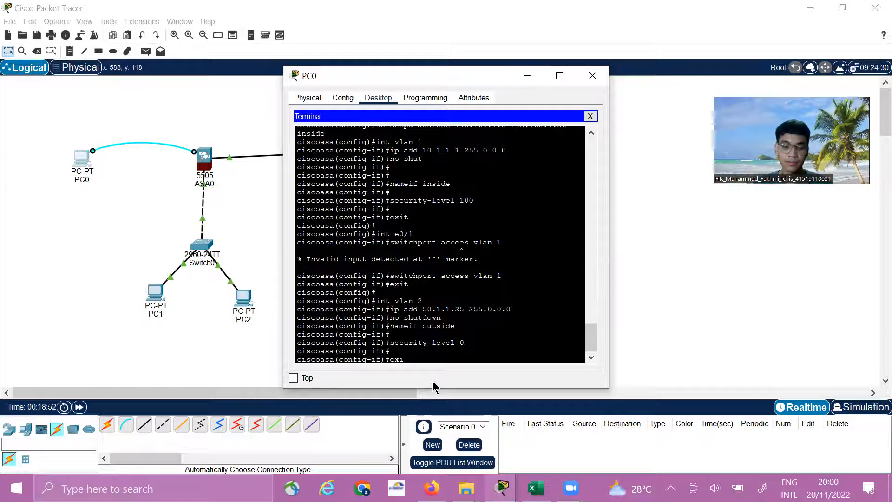
text(t)
key(Return)
key(Return)
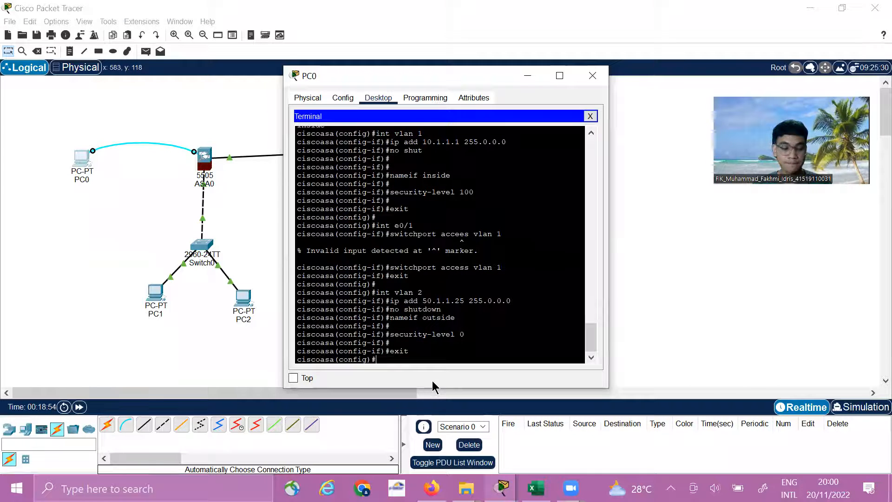
text(int)
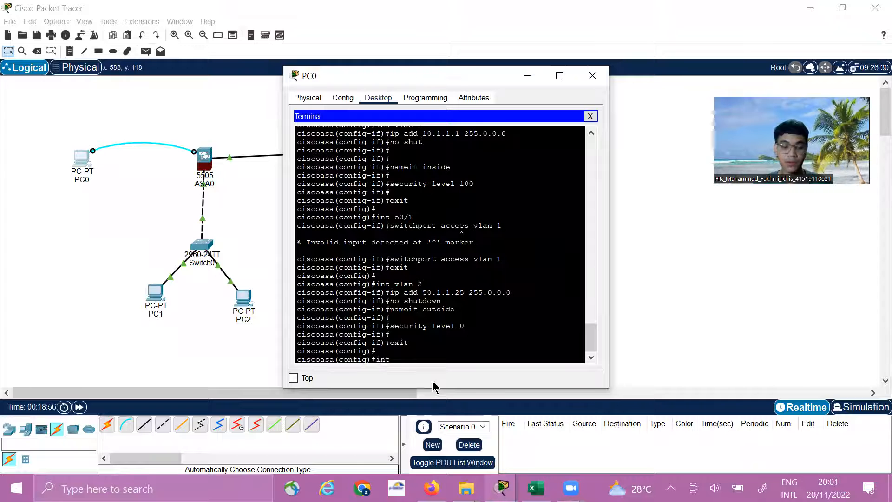
text( e)
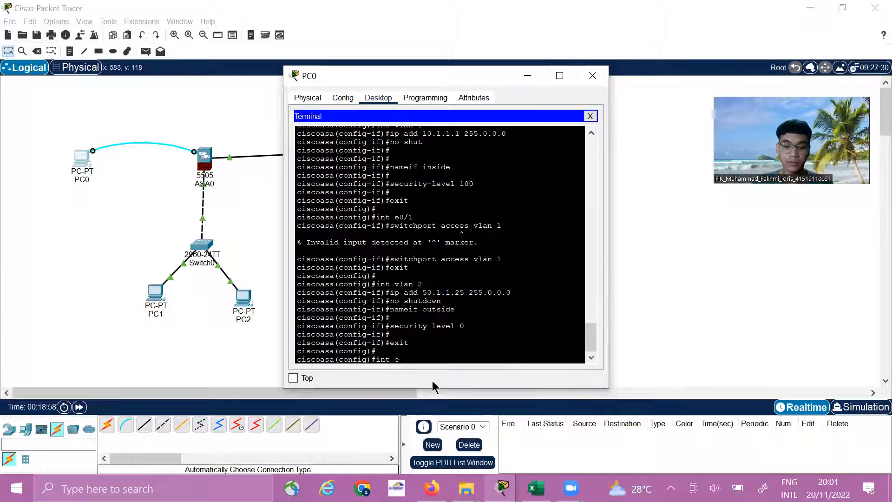
text(0/0)
key(Return)
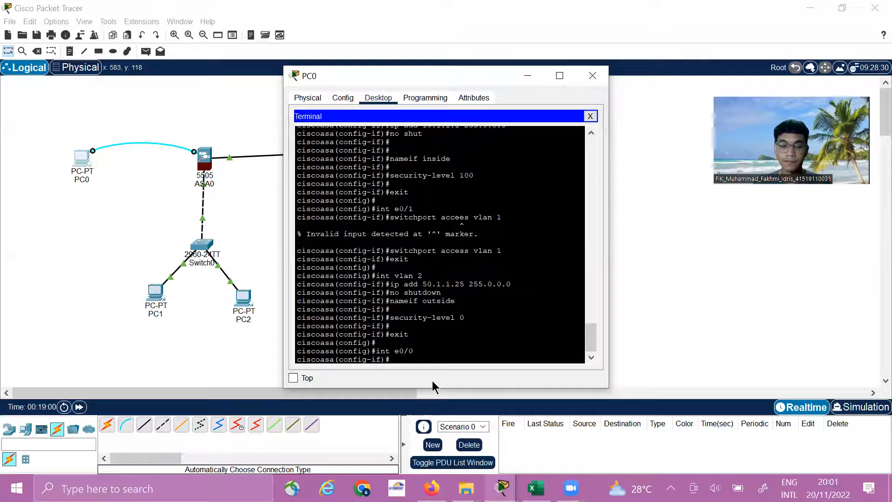
Assign Ethernet port 0/0 to VLAN 2 with switchport access vlan 2
text(sw)
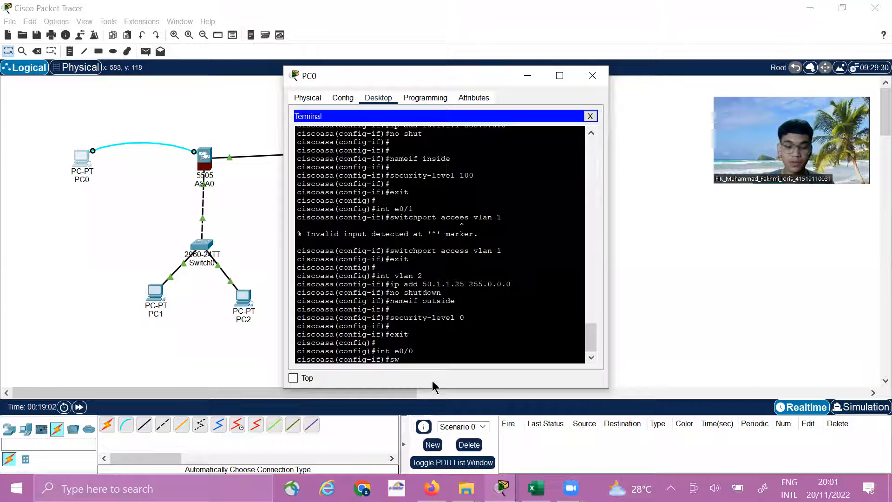
text(itchp)
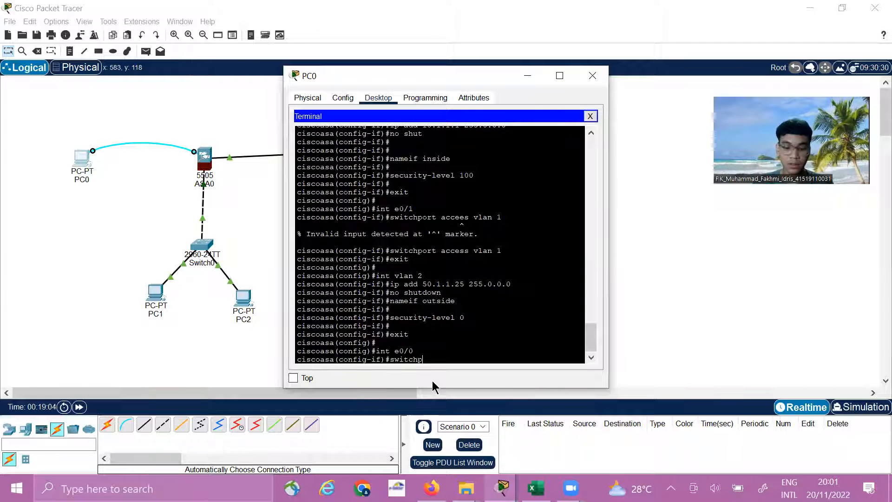
text(ort)
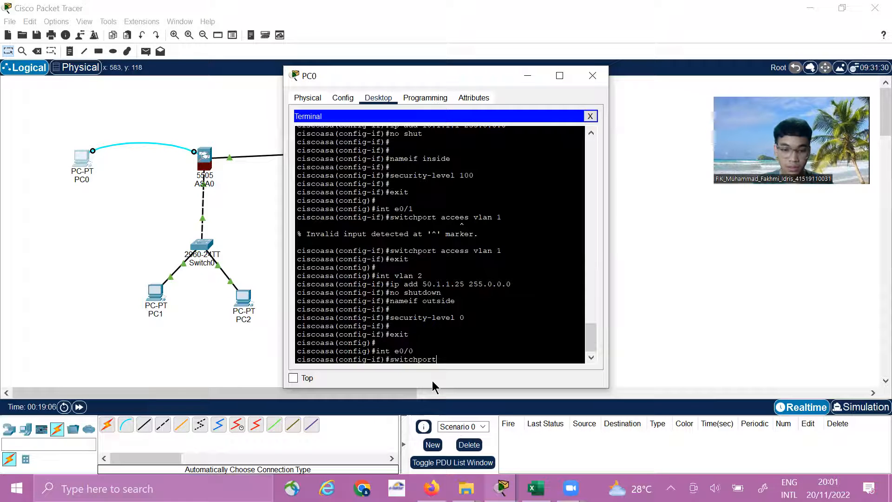
text( access vlan 2)
key(Return)
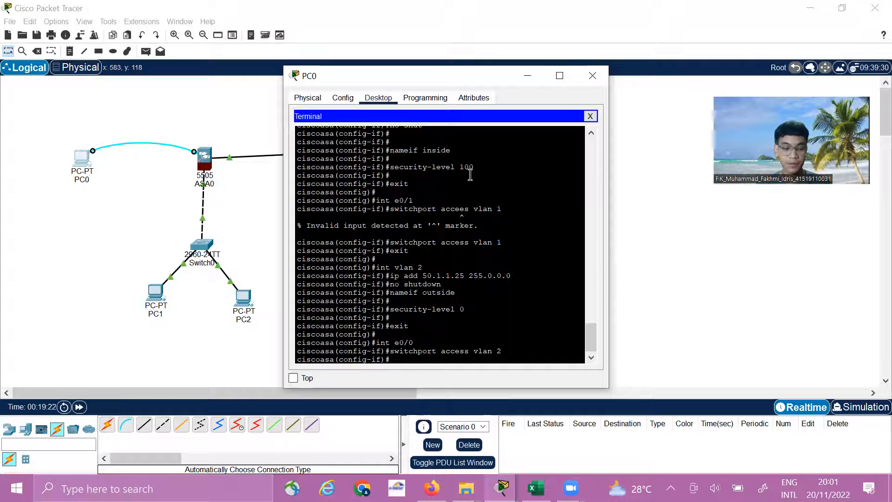
Close PC0's window and open Router0's command-line interface at its configuration prompt
click(592, 75)
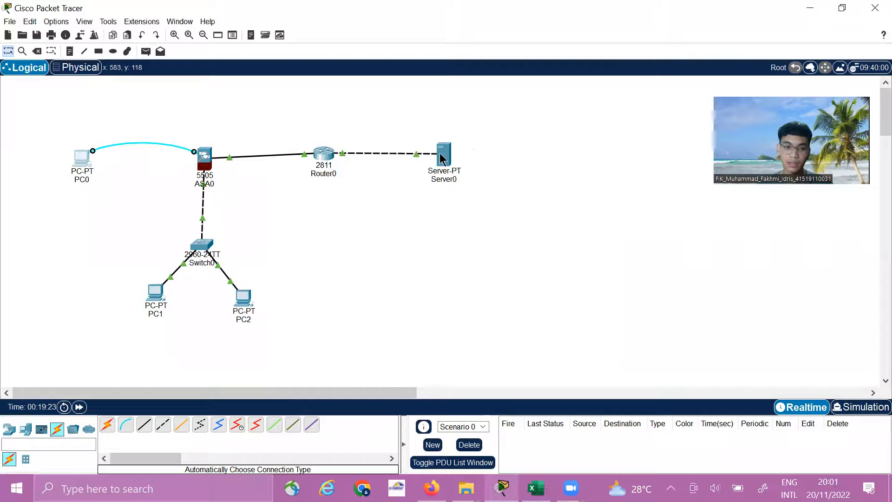
click(325, 160)
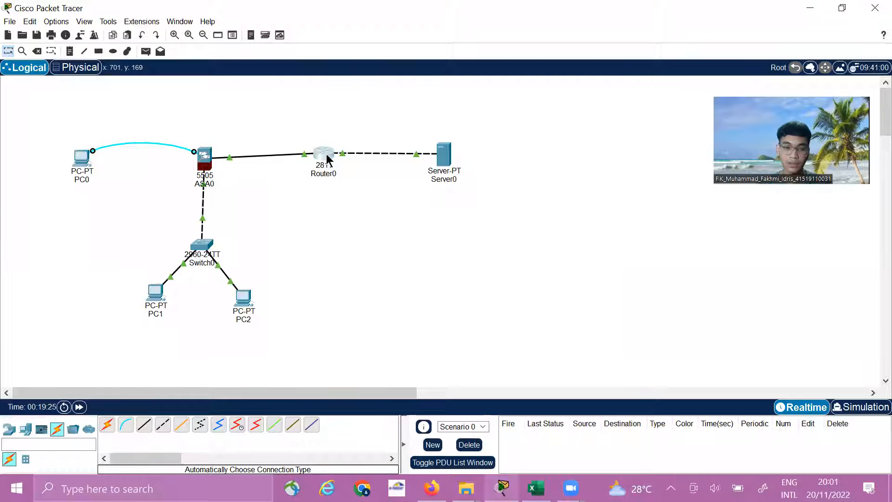
click(328, 150)
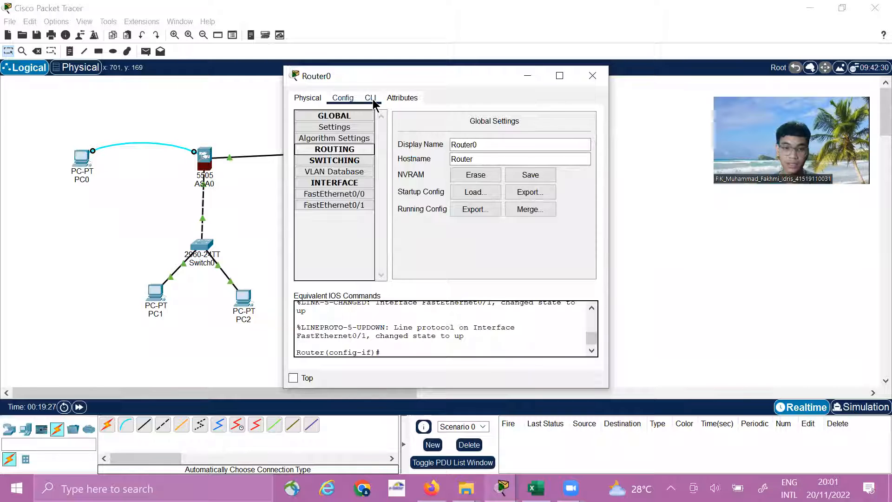
click(371, 98)
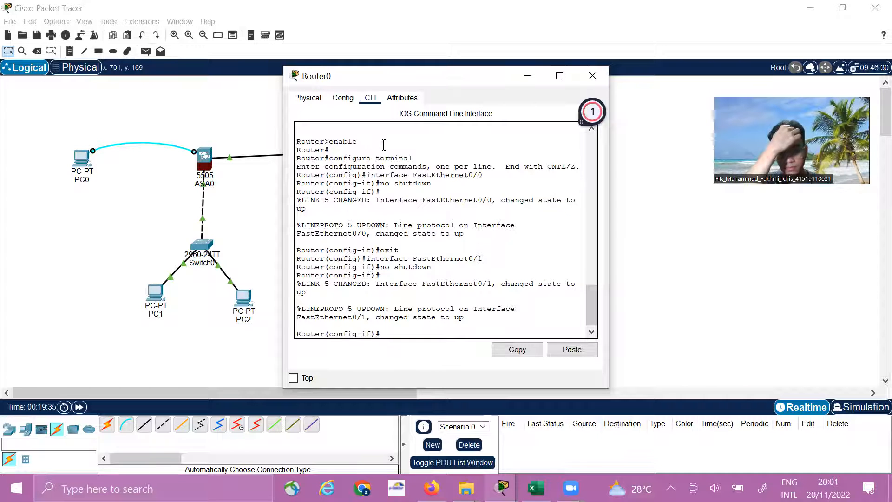
key(Return)
key(Return)
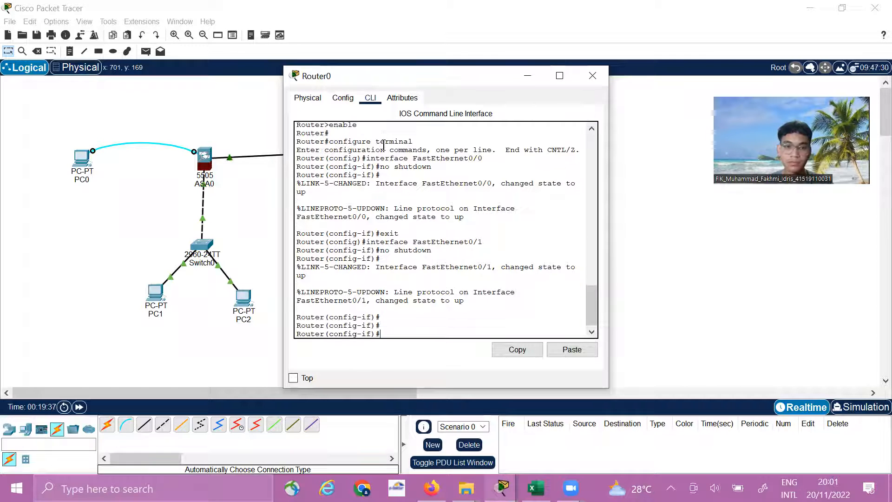
click(592, 76)
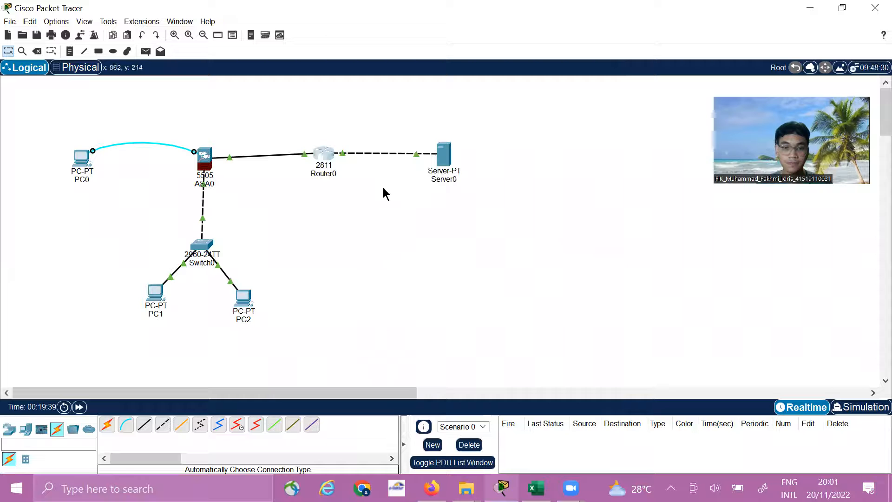
click(327, 157)
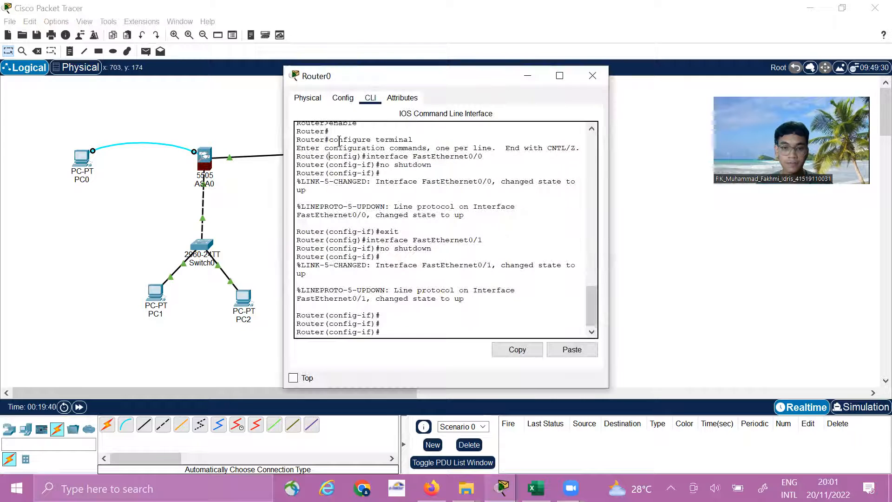
click(343, 102)
click(308, 98)
click(370, 99)
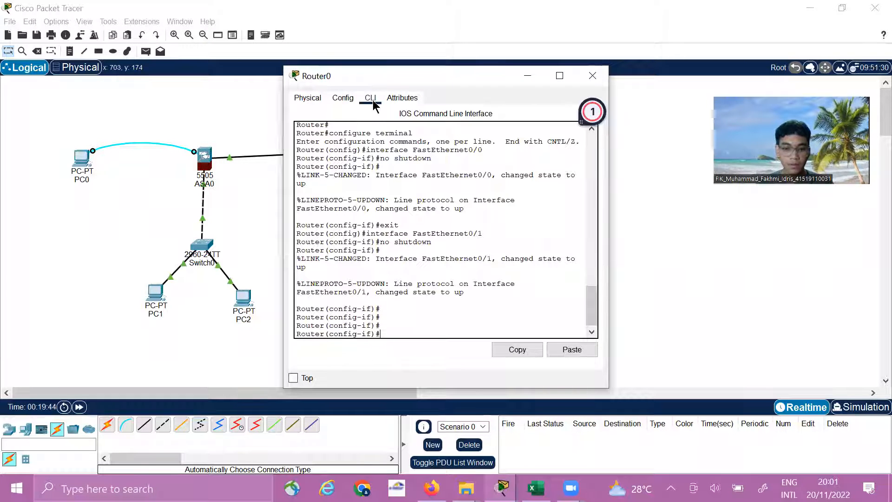
Try to enter privileged and global configuration mode on Router0 with en and conf t
text(e)
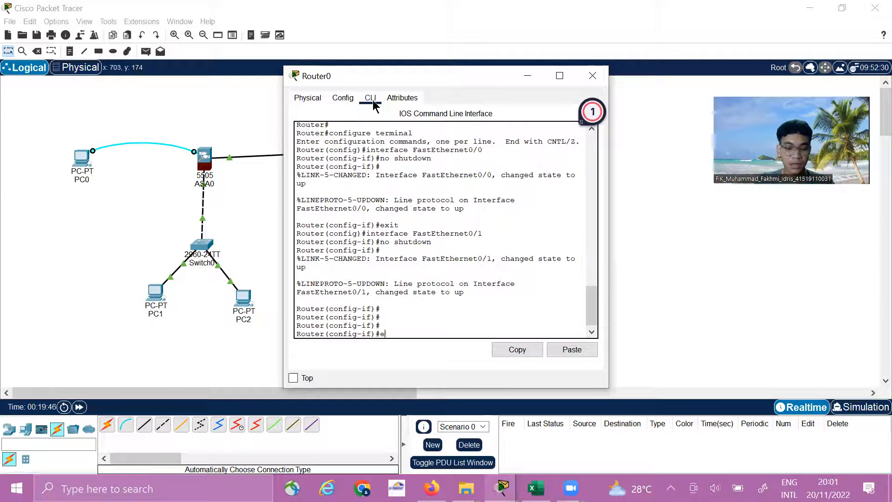
text(n)
key(Return)
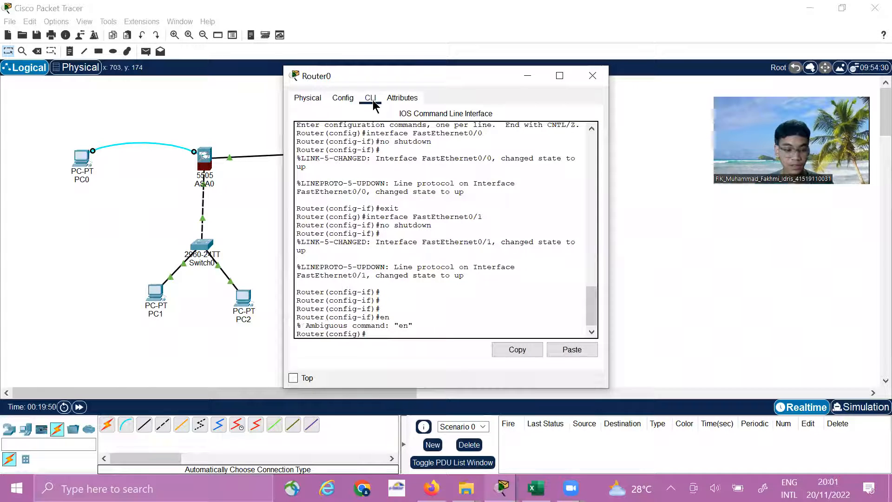
text(c)
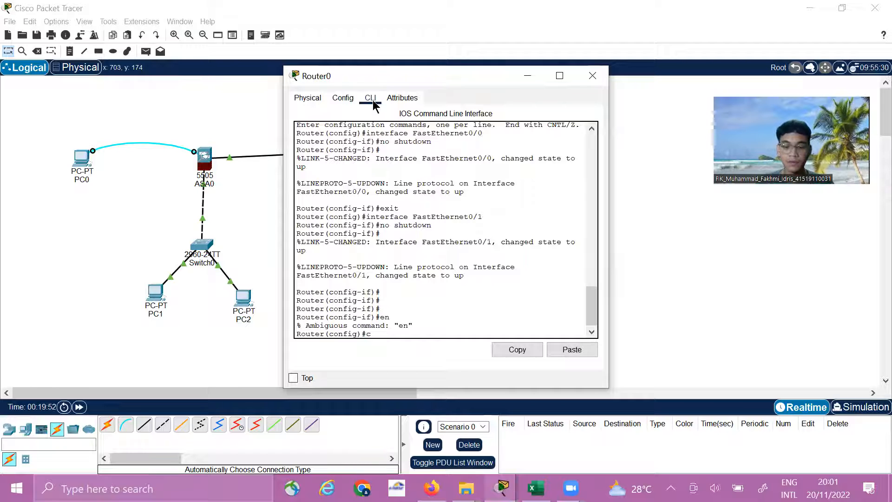
text(obnf t)
key(Return)
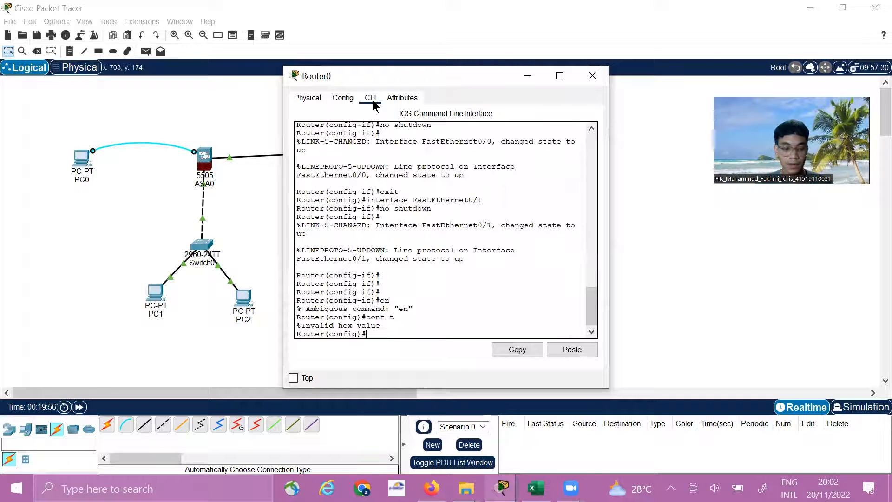
Enter Router0's interface f0/0 and assign it the IP address 50.1.1.1 with subnet mask 255.0.0.0
text(in)
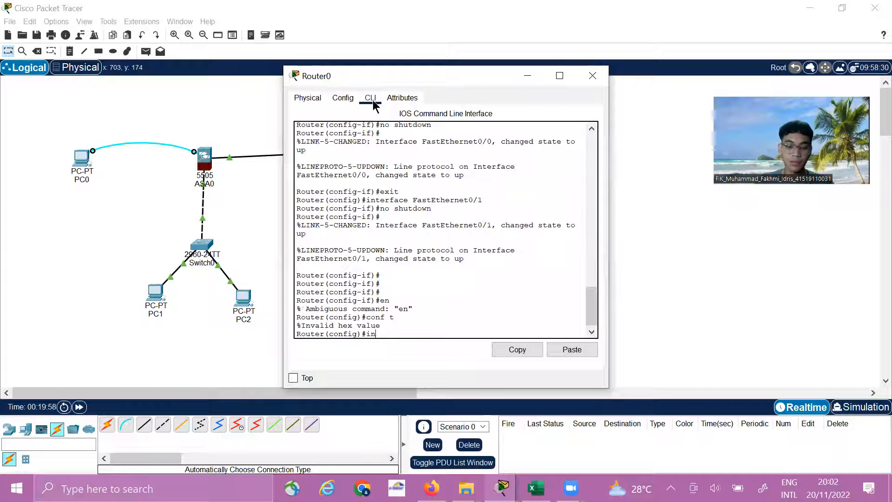
text(t f0)
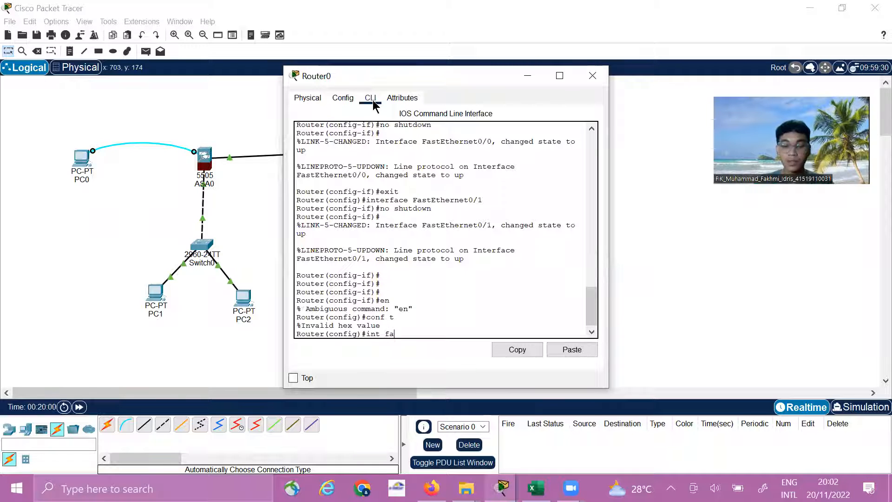
text(/0)
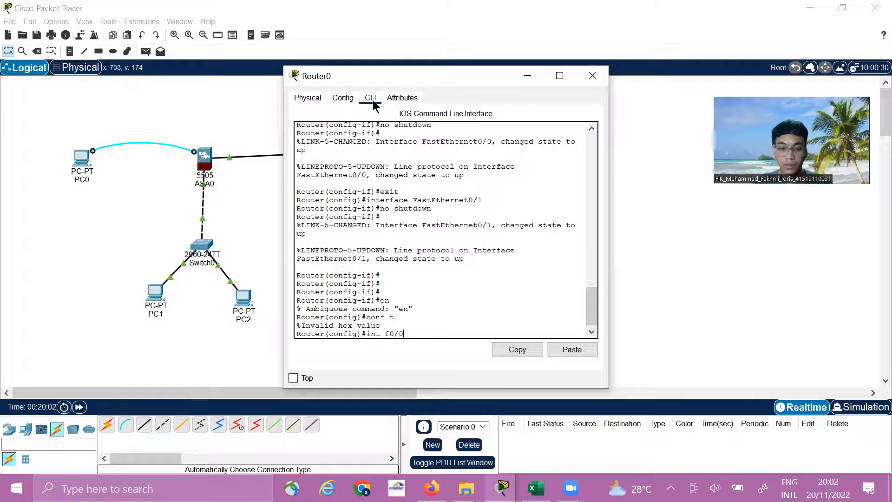
key(Return)
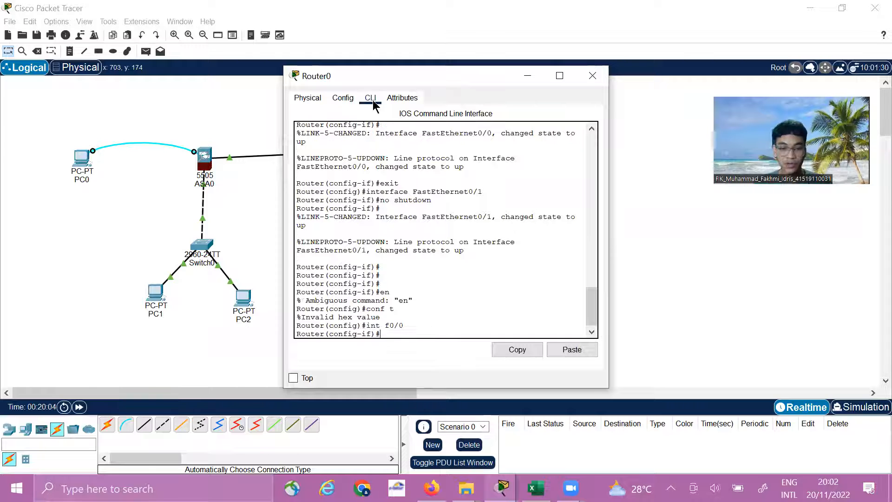
text(ip add 50)
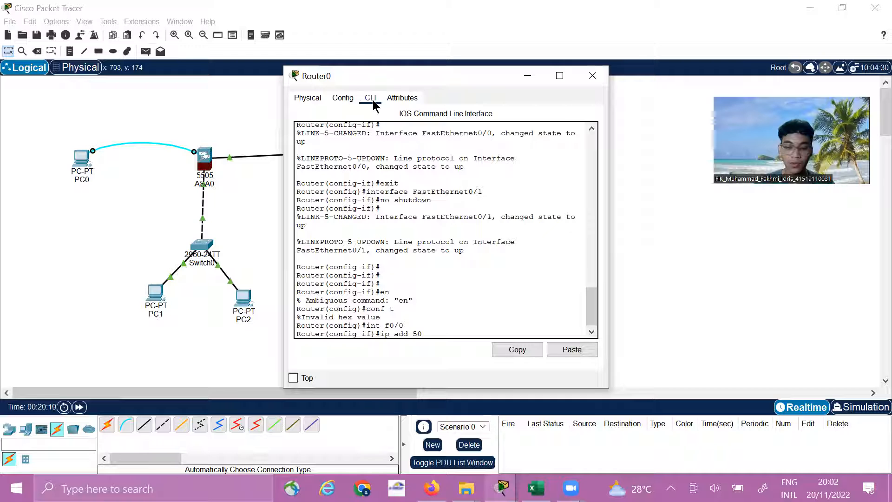
text(1.1)
key(BackSpace)
key(BackSpace)
key(BackSpace)
text(.1)
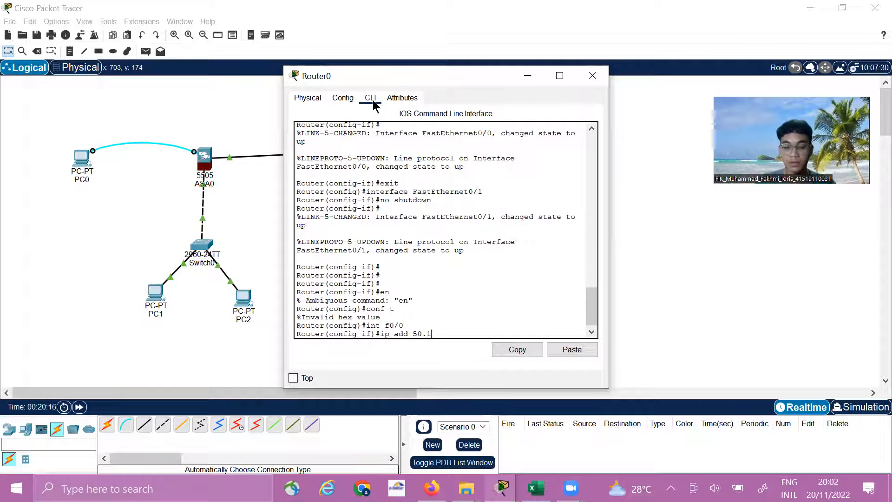
text(.1.1)
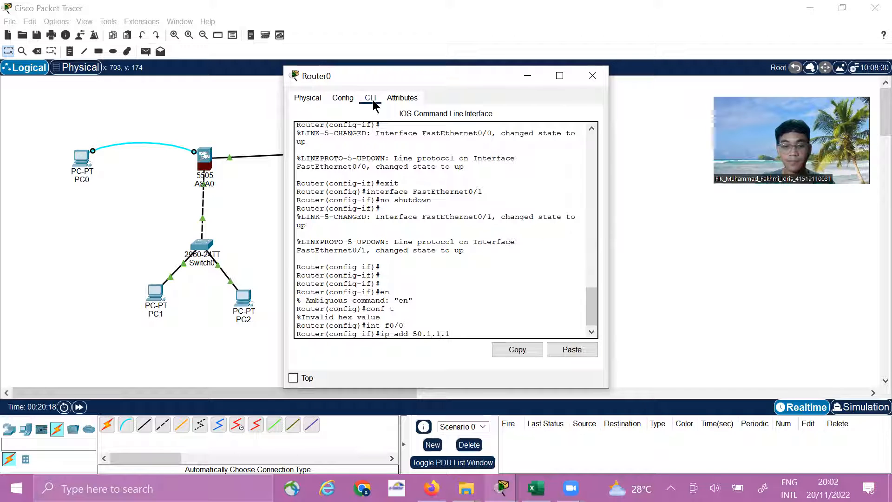
text( 255.0.0.0)
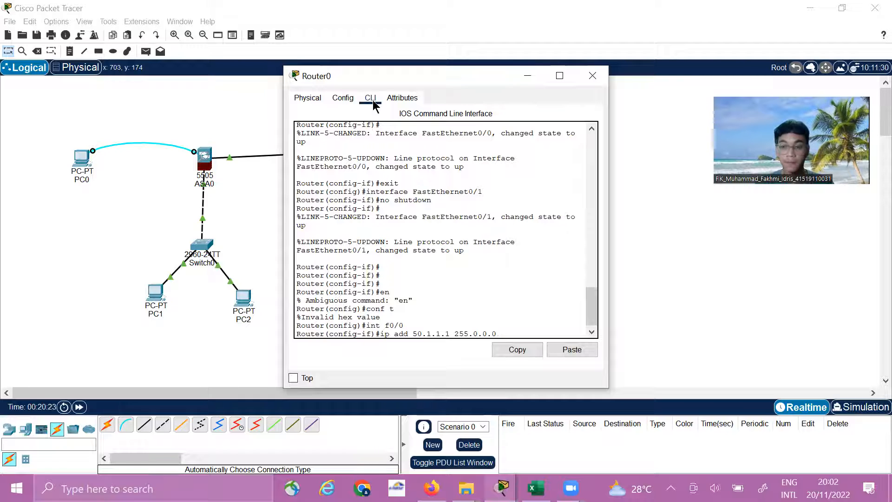
key(Return)
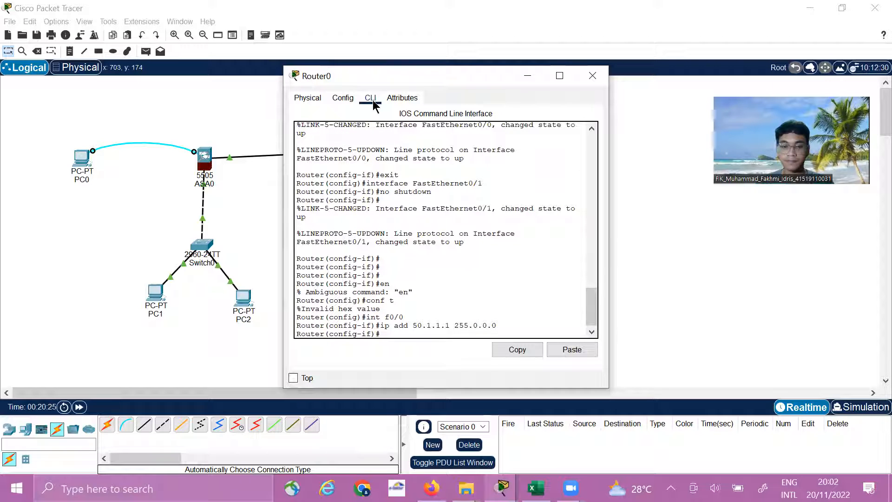
Enable interface f0/0 with no shut and enter the configuration of interface f0/1 with int f0/1
text(no shut)
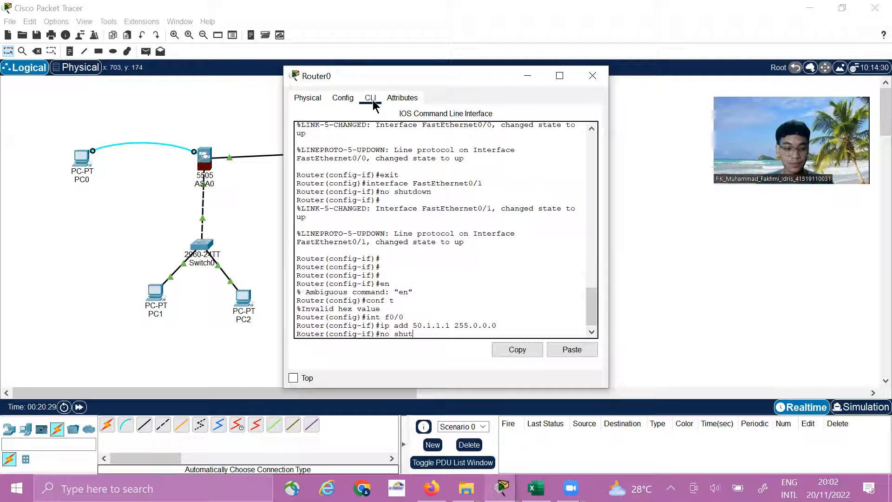
key(Return)
text(in)
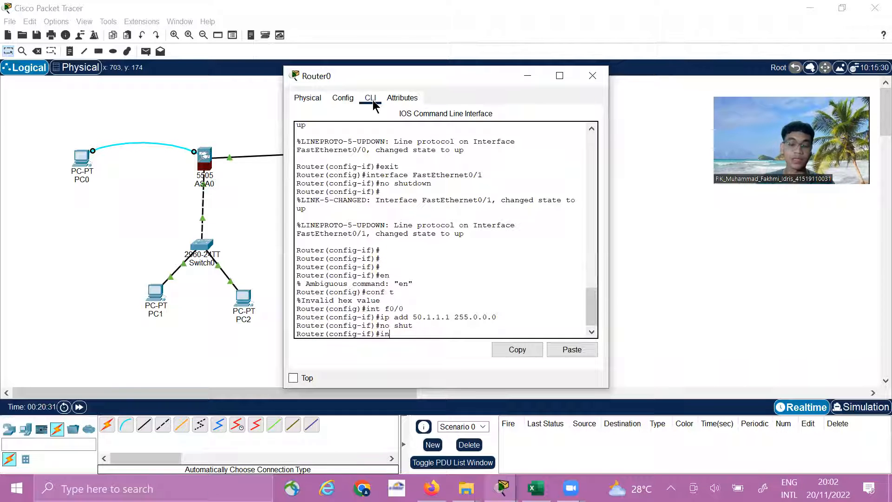
text(t )
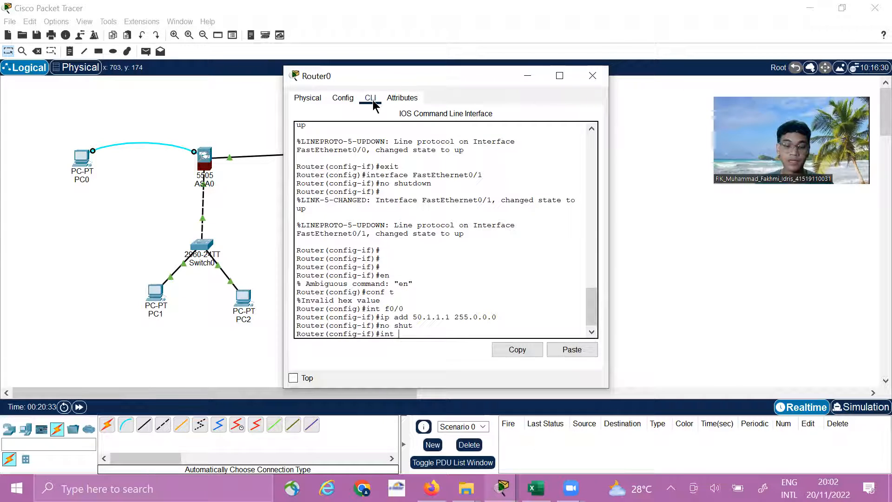
text(f)
text(0)
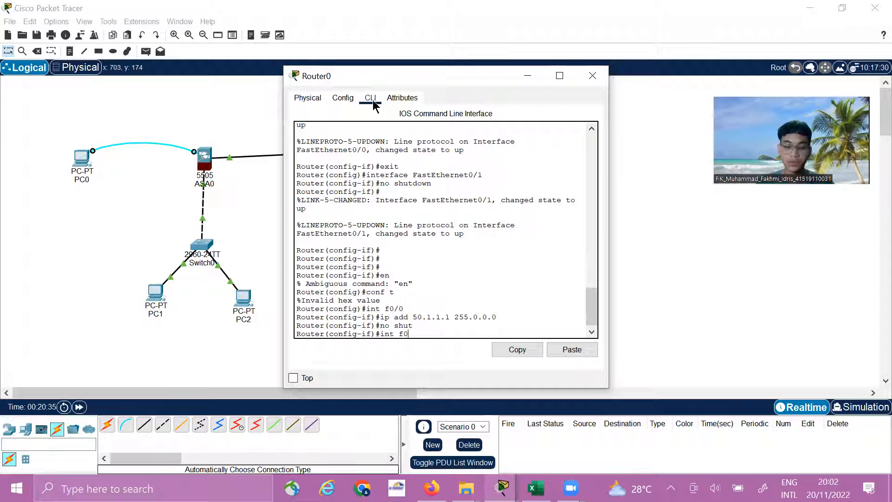
text(/1)
key(Return)
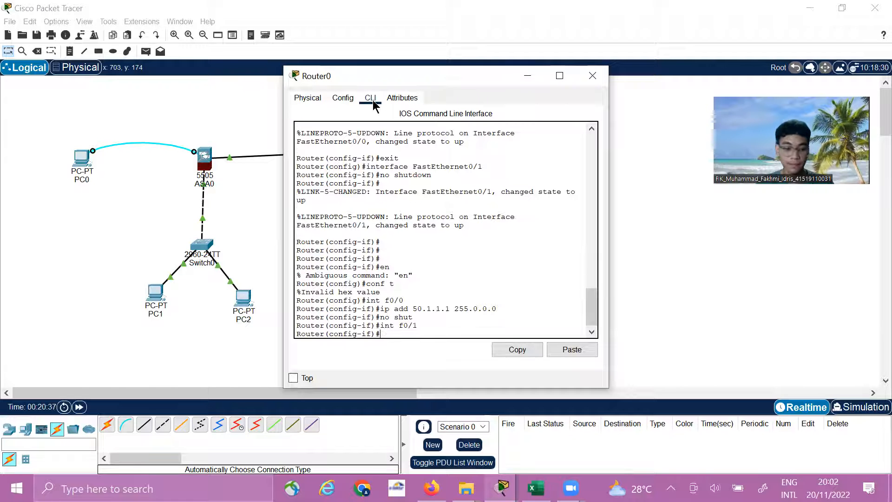
Assign interface f0/1 the IP address 8.8.8.1 with subnet mask 255.0.0.0
text(ip add)
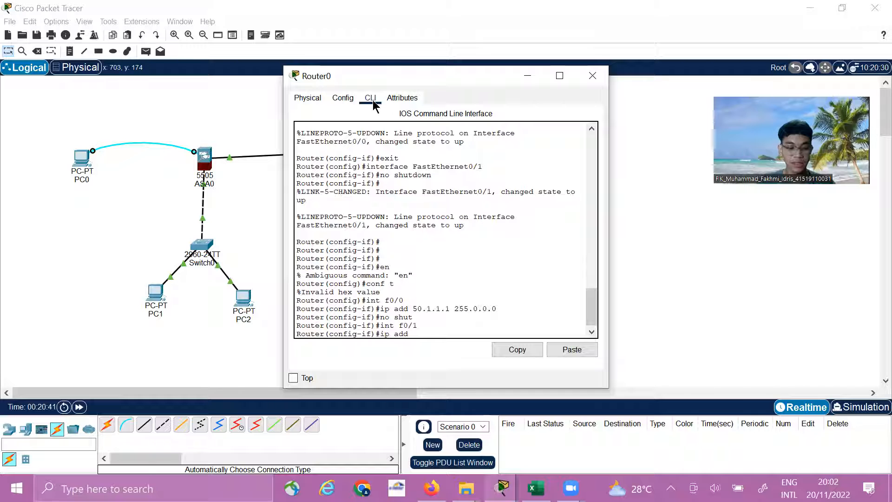
text( 88)
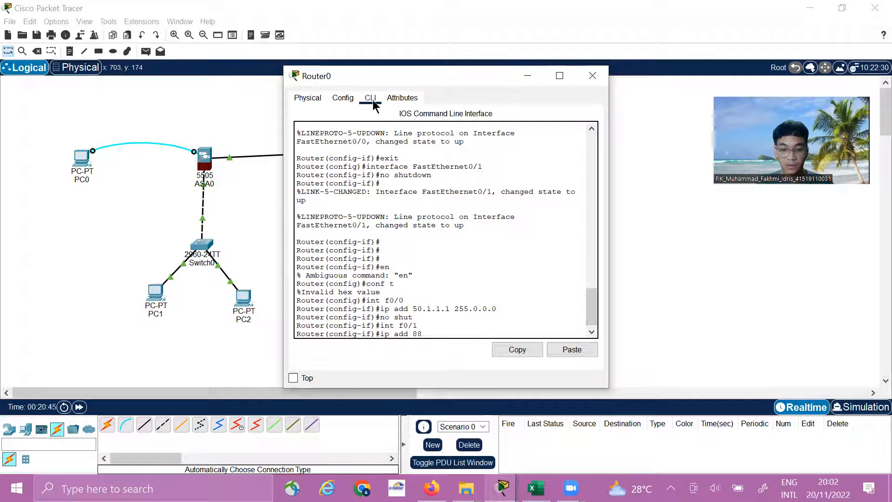
text(.8.)
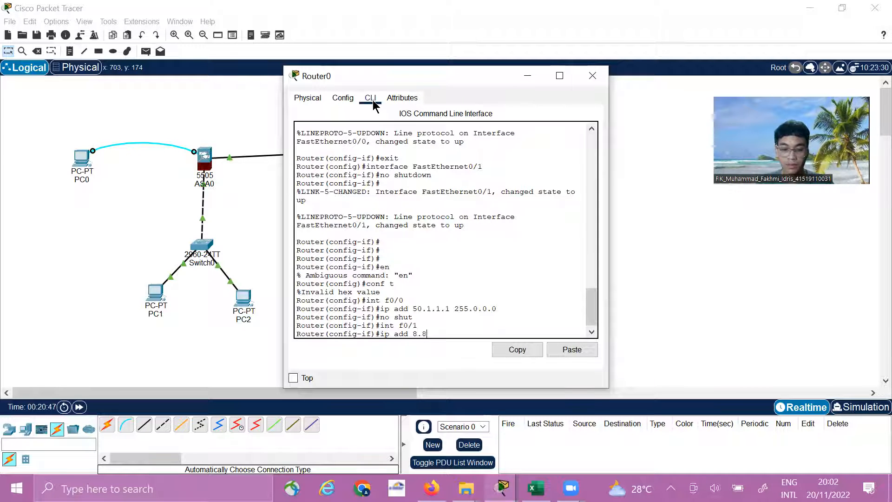
text(8.1)
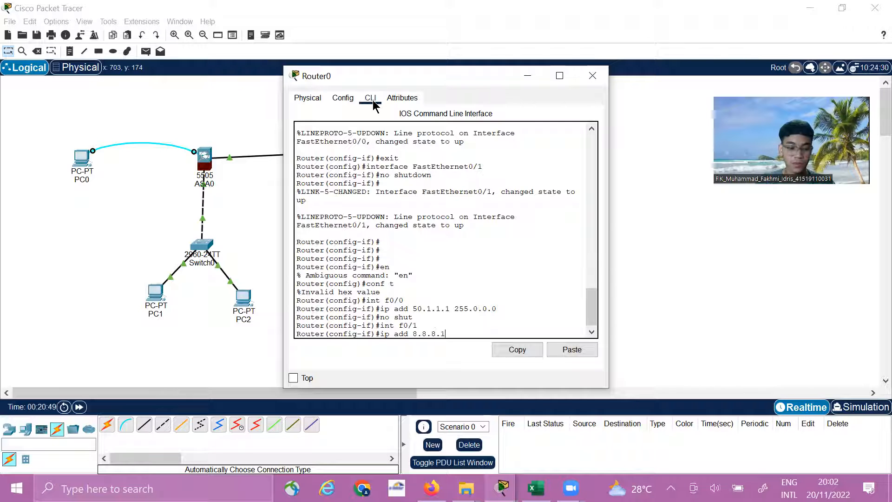
text( 255.0.0.0)
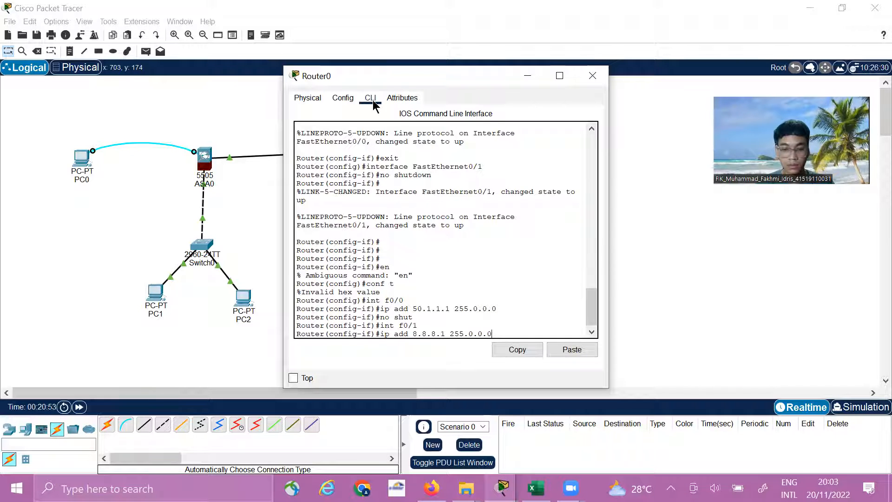
key(Return)
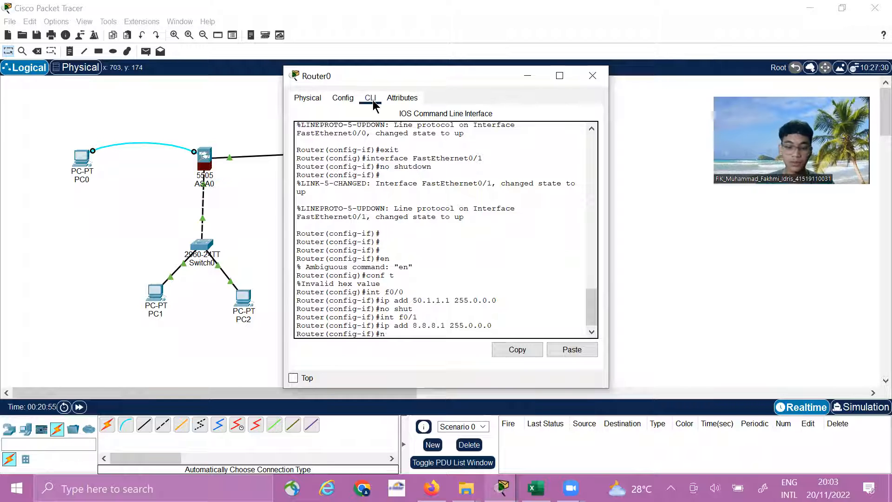
Enable interface f0/1 with no shut and close Router0's window
text(no shut)
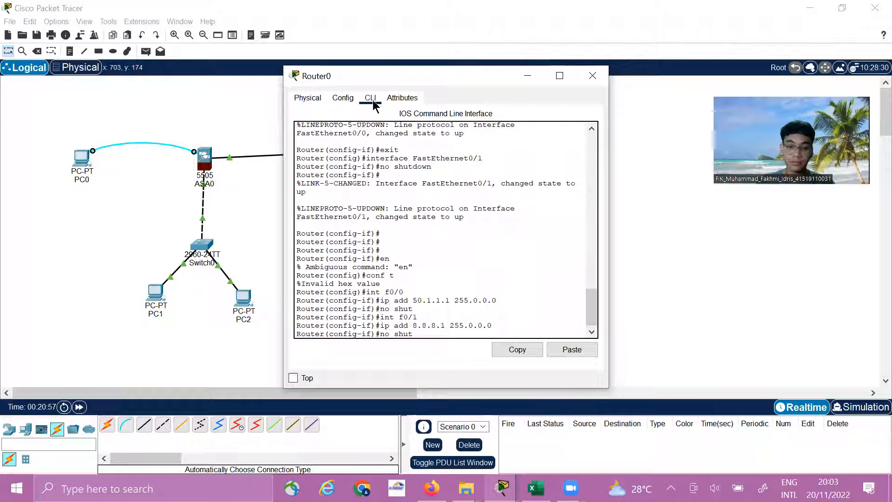
key(Return)
key(Return)
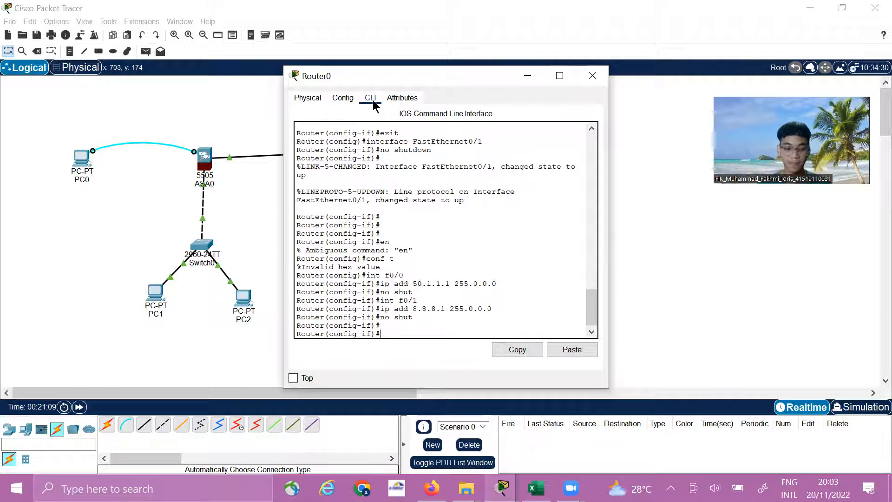
click(592, 76)
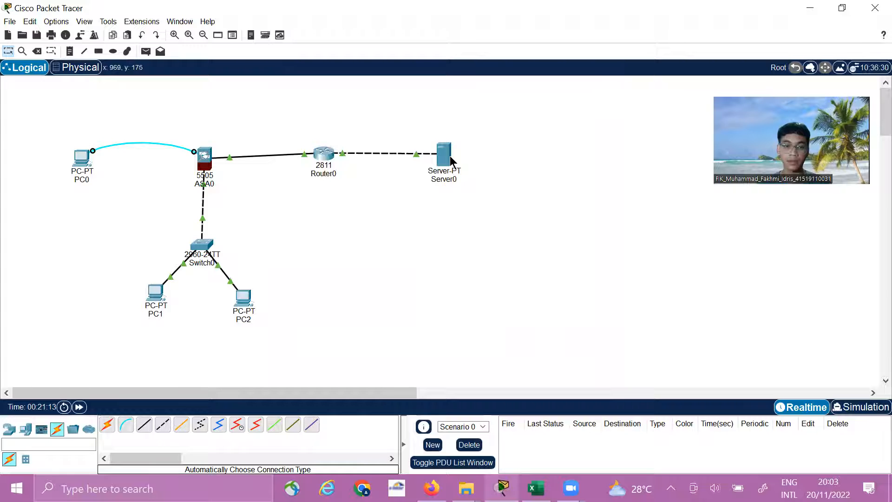
Assign Server0 the static IPv4 address 8.8.8.8 with subnet mask 255.0.0.0 in its IP configuration
click(445, 155)
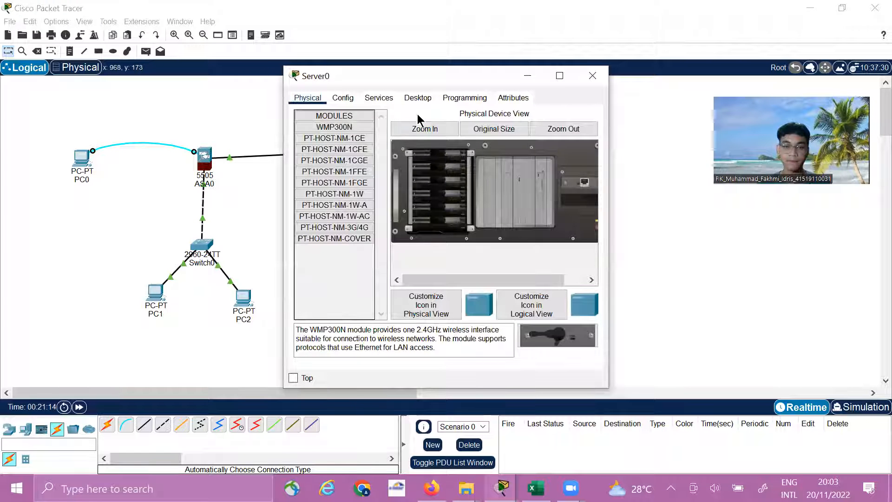
click(420, 99)
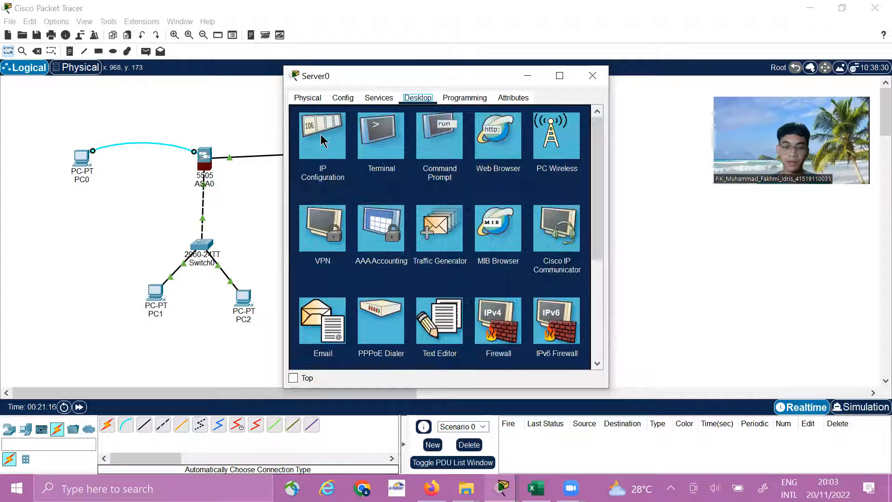
click(321, 137)
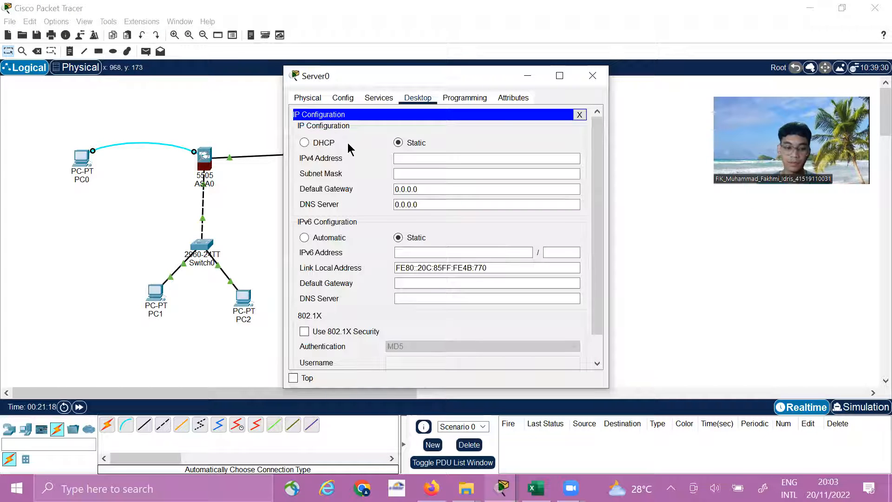
click(404, 160)
text(8.8.8.8)
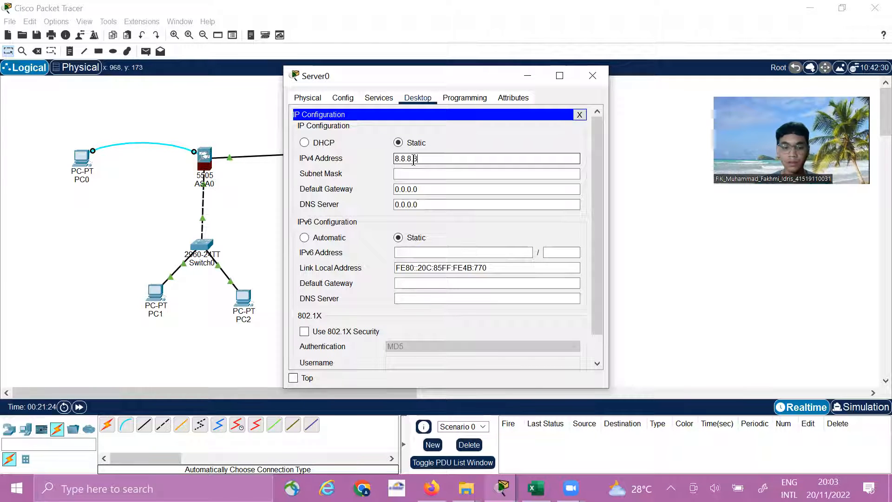
key(Tab)
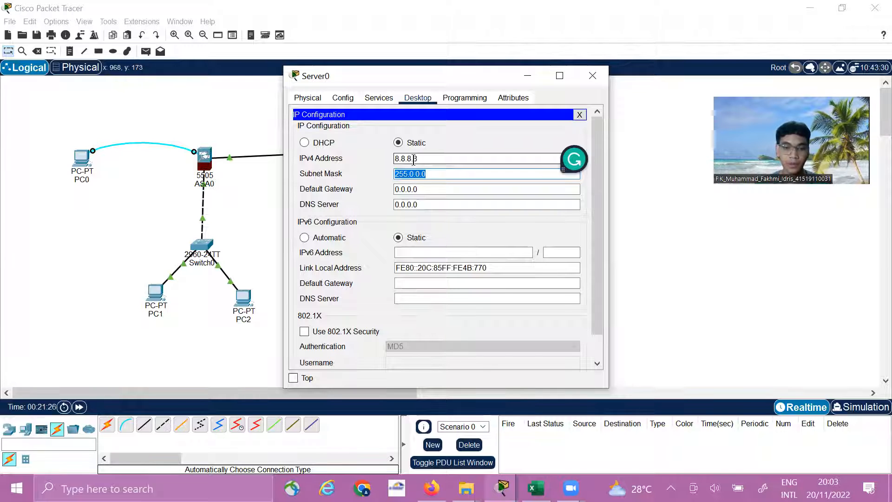
Set Server0's default gateway to 8.8.8.1 and close its window
key(Tab)
text(8.8.8.1)
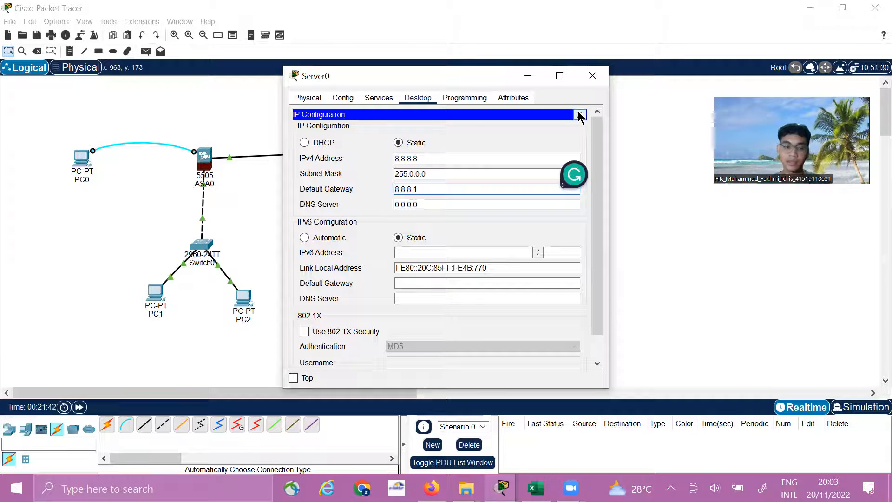
click(592, 75)
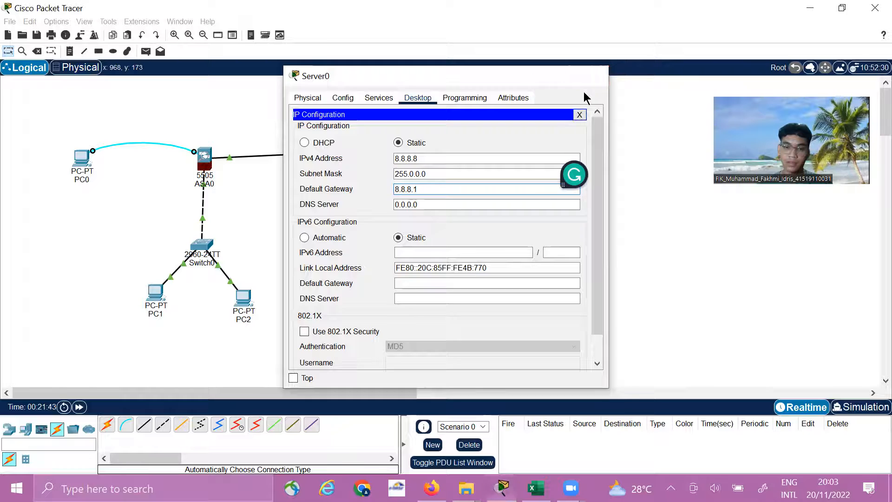
Open the ASA console through PC0's terminal with the default port settings and exit the e0/0 interface configuration
click(87, 154)
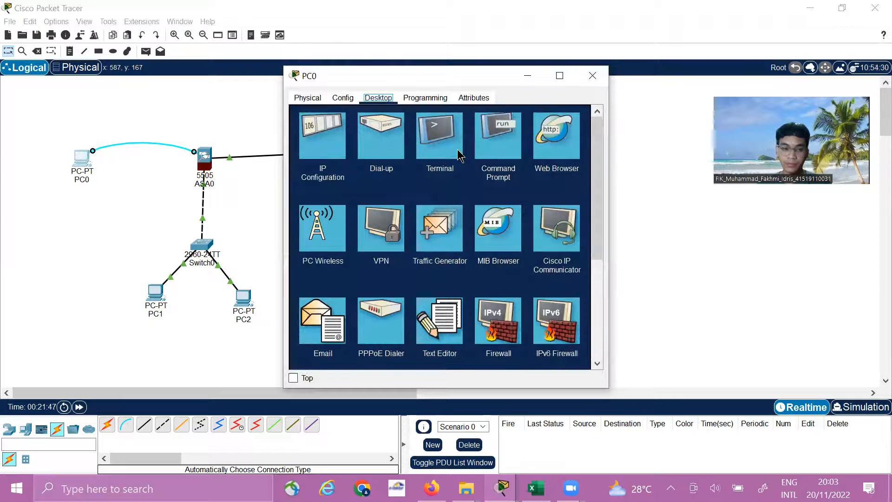
click(452, 145)
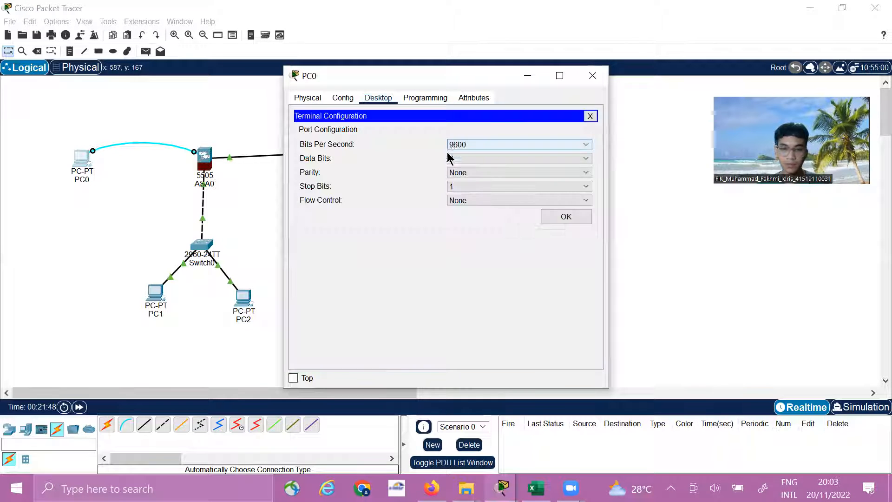
click(555, 216)
text(e)
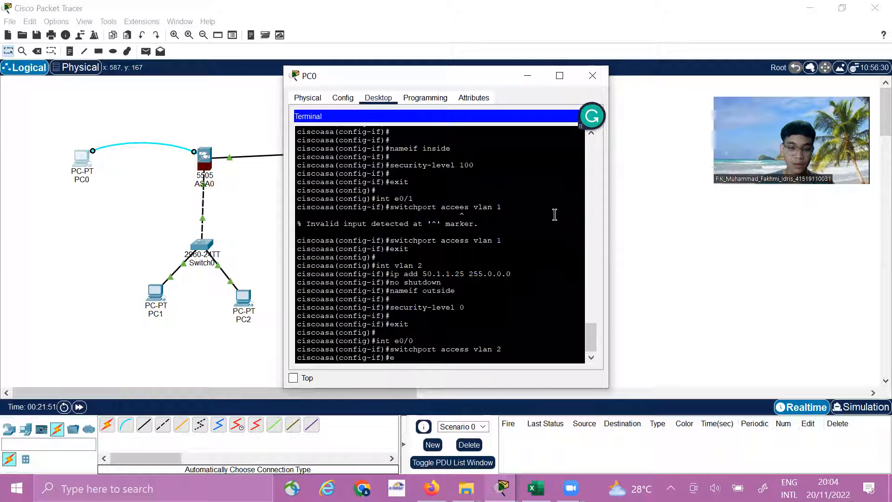
text(xit)
key(Return)
key(Return)
key(Return)
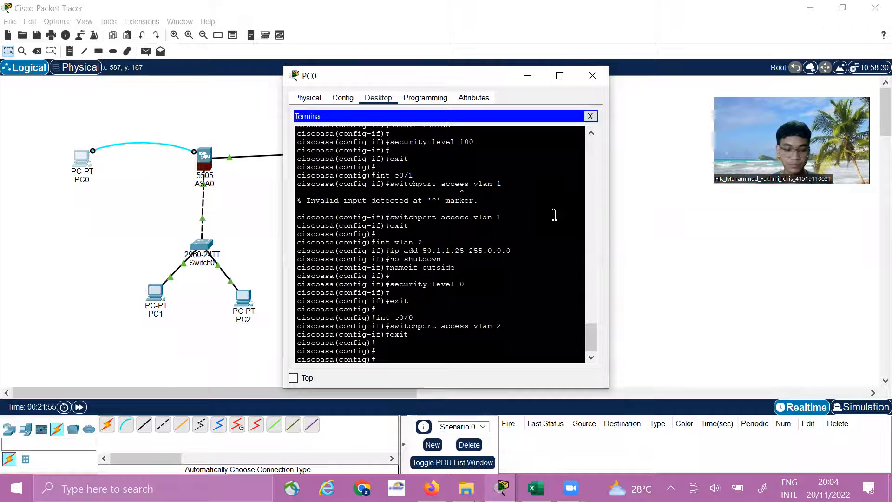
Define the ASA's DHCP pool for the inside interface with the command dhcp address 10.1.1.10-10.1.1.30 inside
text(dh)
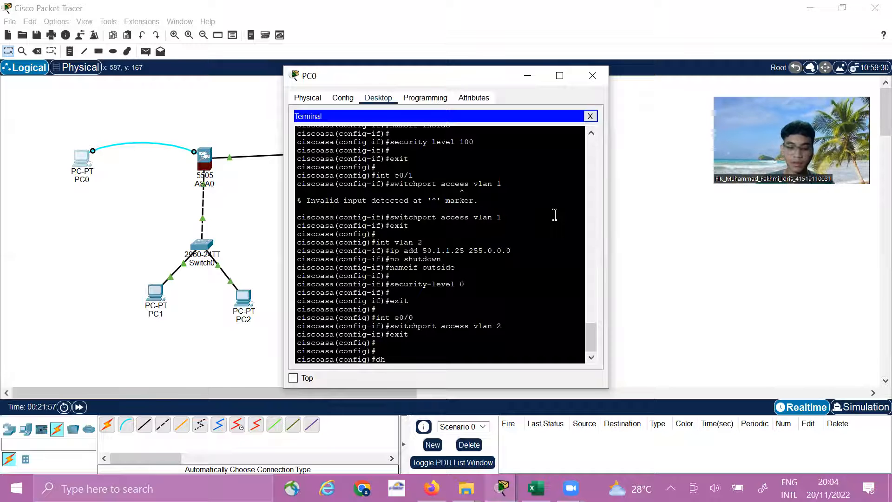
text(cp address)
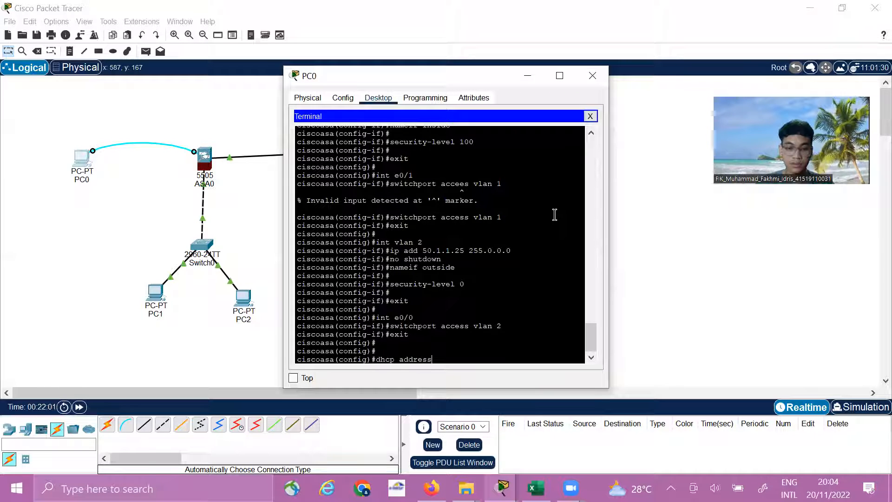
text( 10)
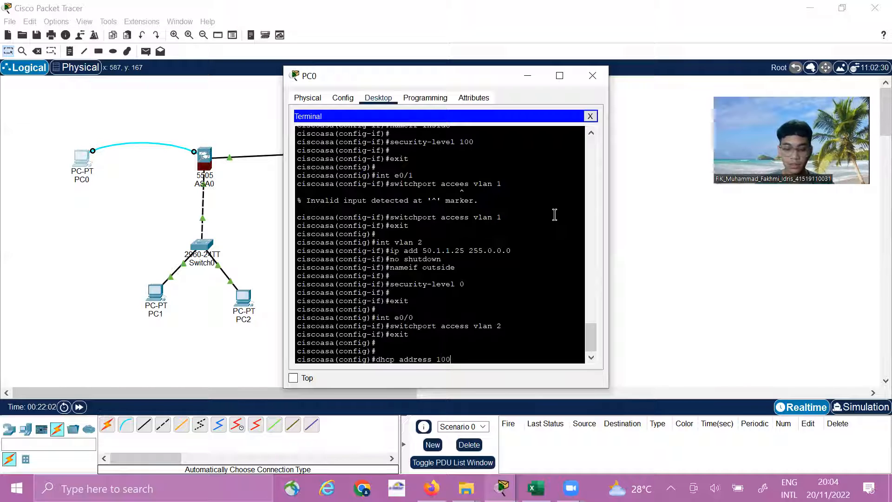
text(.)
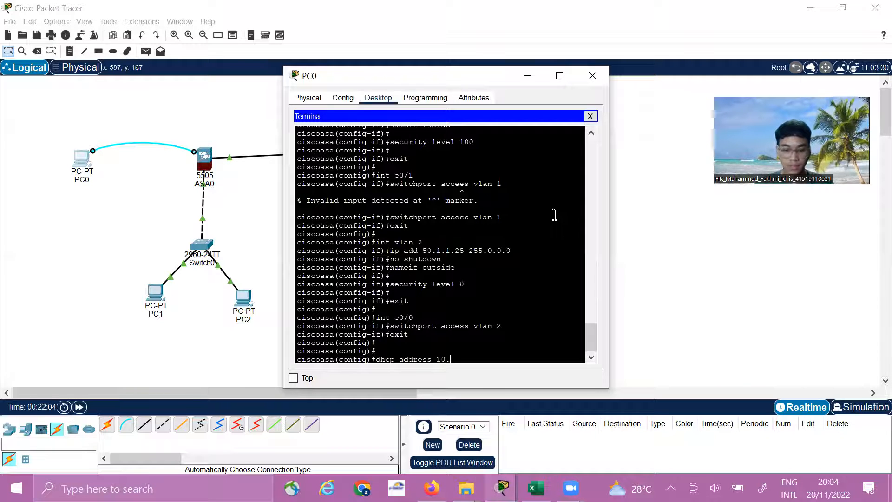
text(1,)
key(BackSpace)
text(.1)
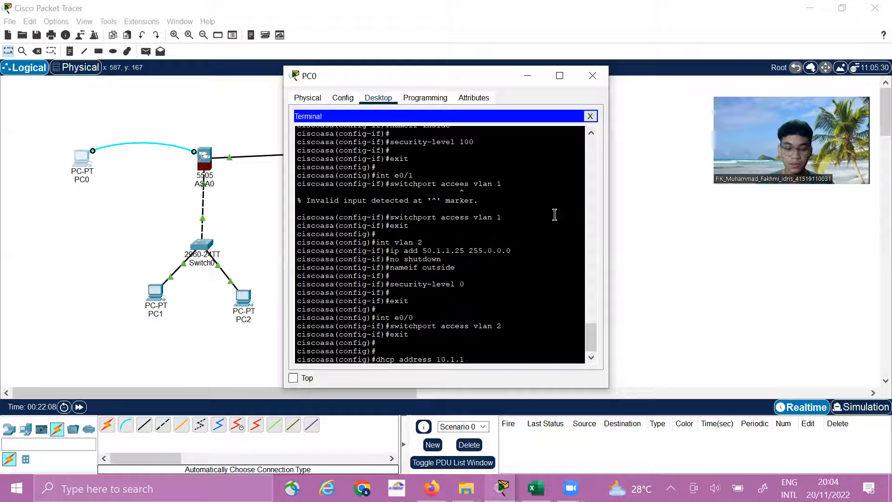
text(.10-)
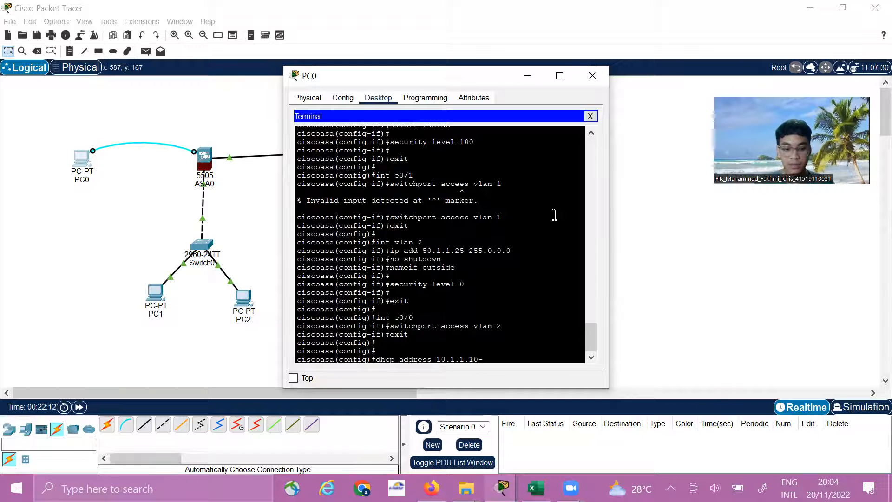
text(10.1.1.30)
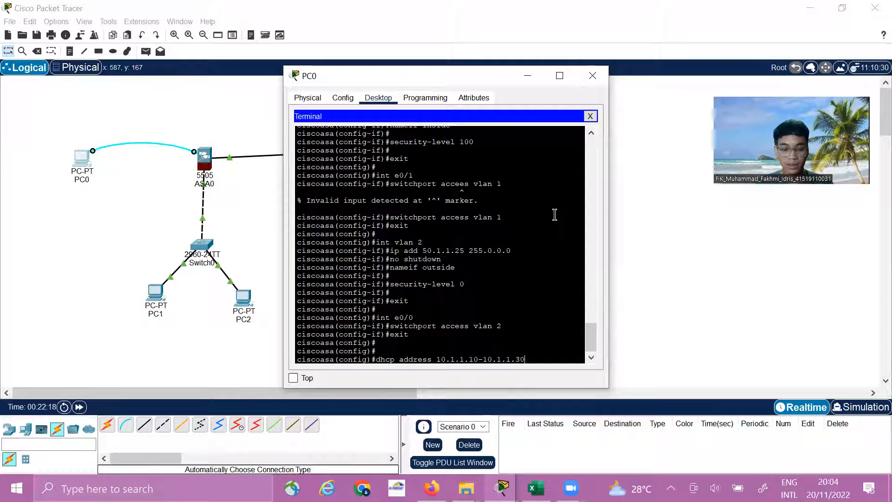
text( inside)
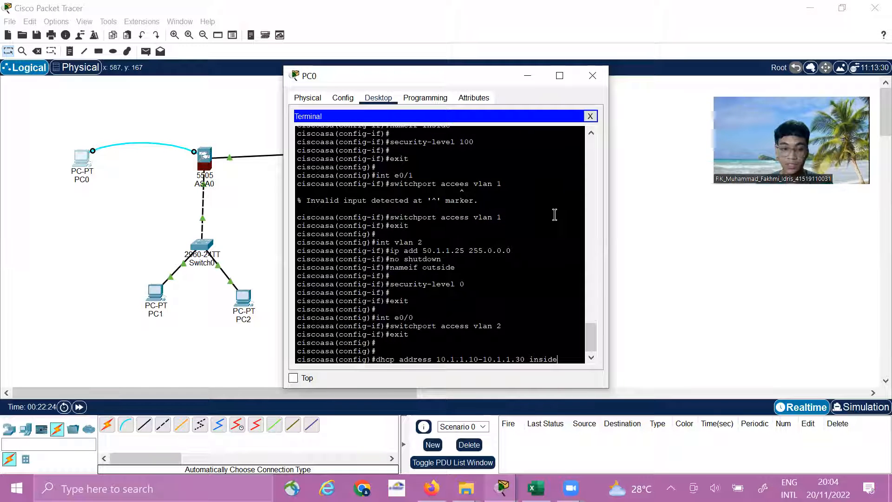
key(Return)
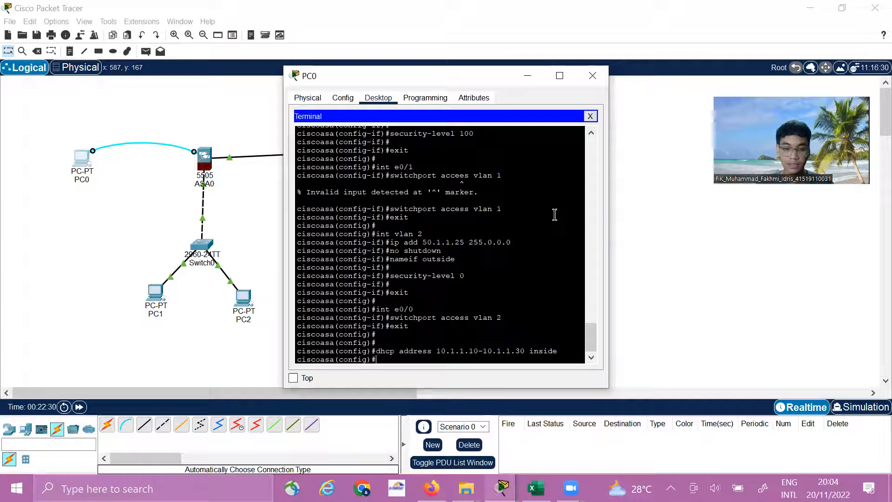
Set the DHCP DNS server with the command dhcp dns 8.8.8.8 interface inside, and close PC0's terminal and window
text(p)
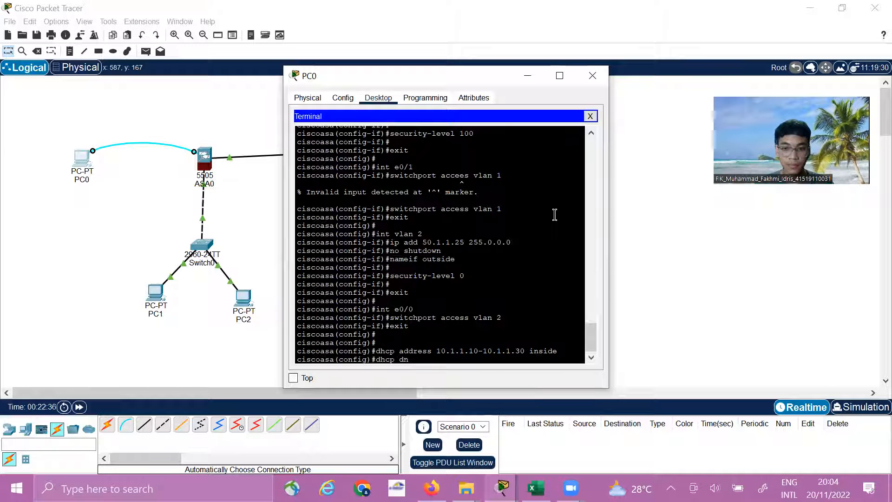
text(dns)
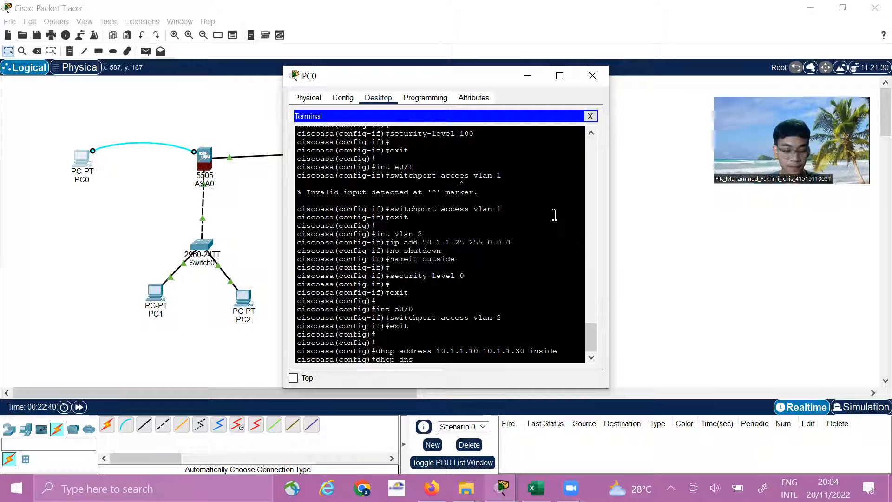
text( 8.8.8.8)
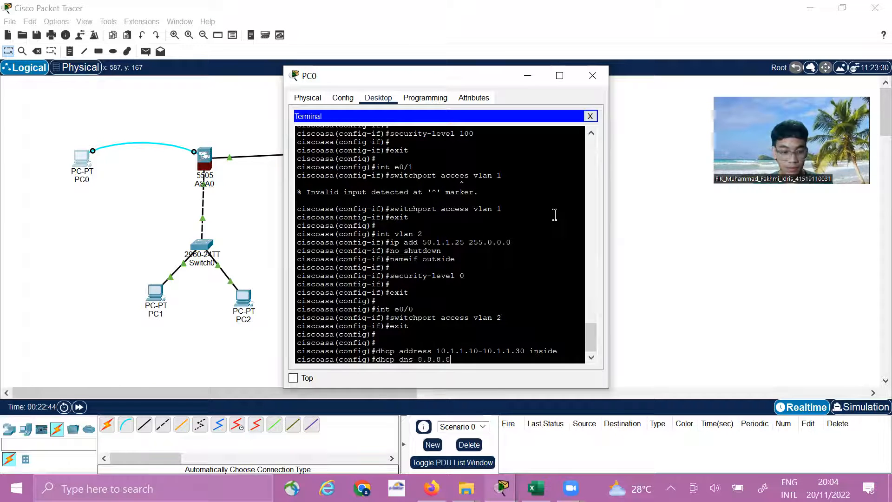
text( inte)
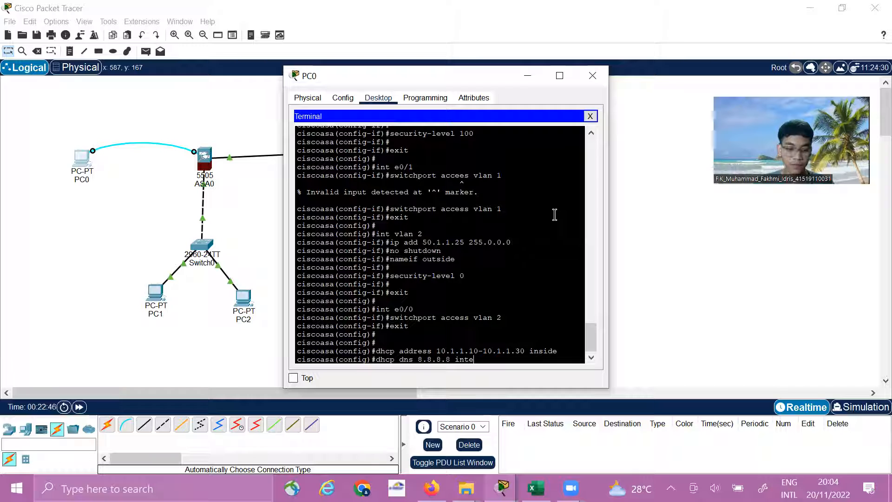
text(rfac)
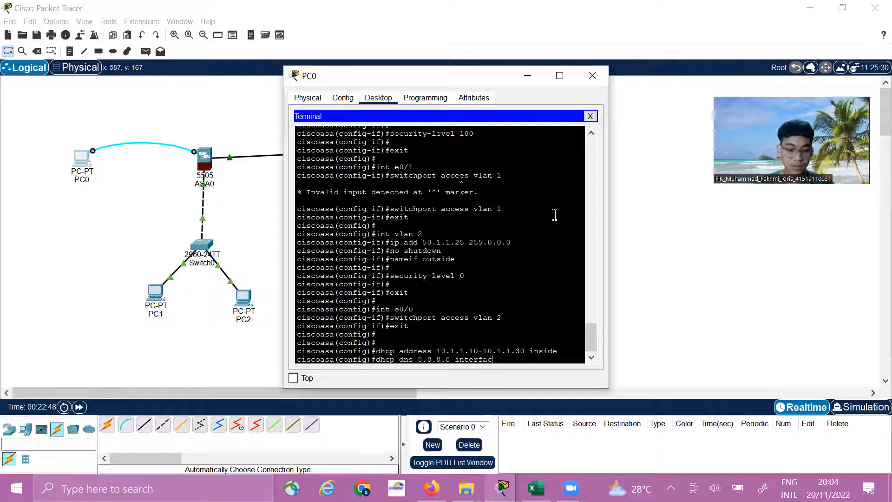
text(e u)
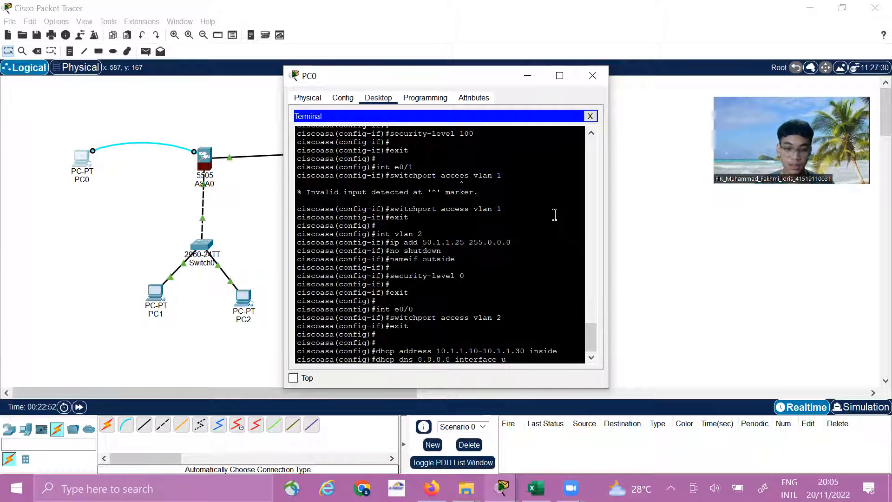
key(BackSpace)
text(inside)
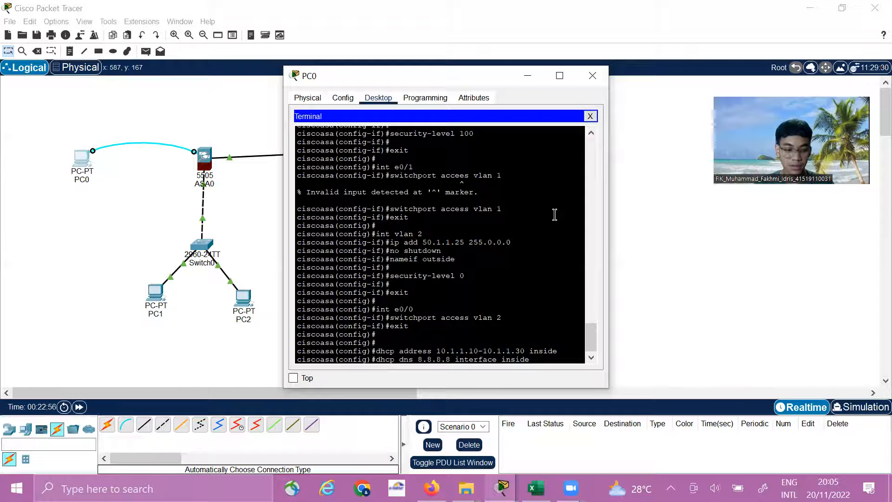
key(Return)
key(Return)
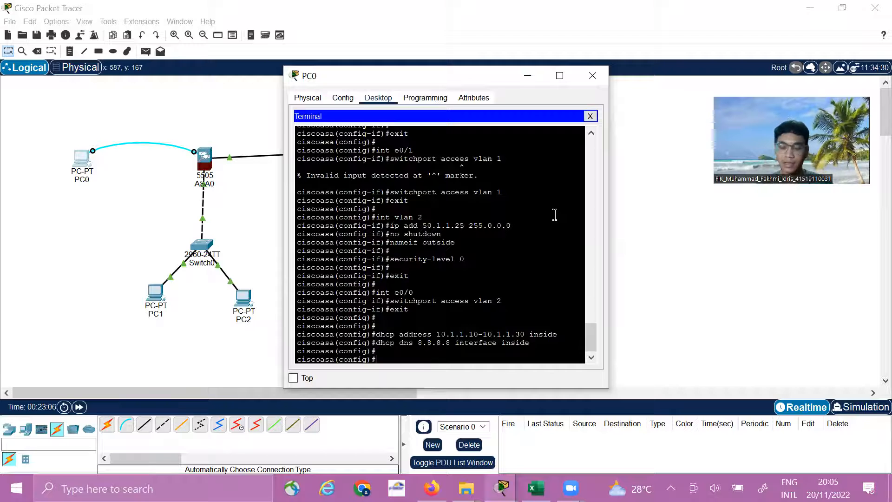
click(590, 116)
click(592, 76)
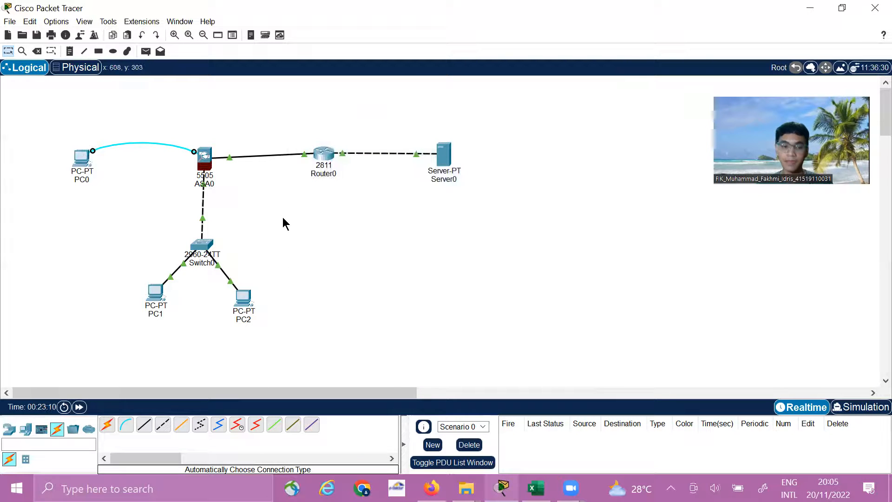
Switch PC1's IPv4 configuration on FastEthernet0 to DHCP and close its window
click(155, 292)
click(378, 100)
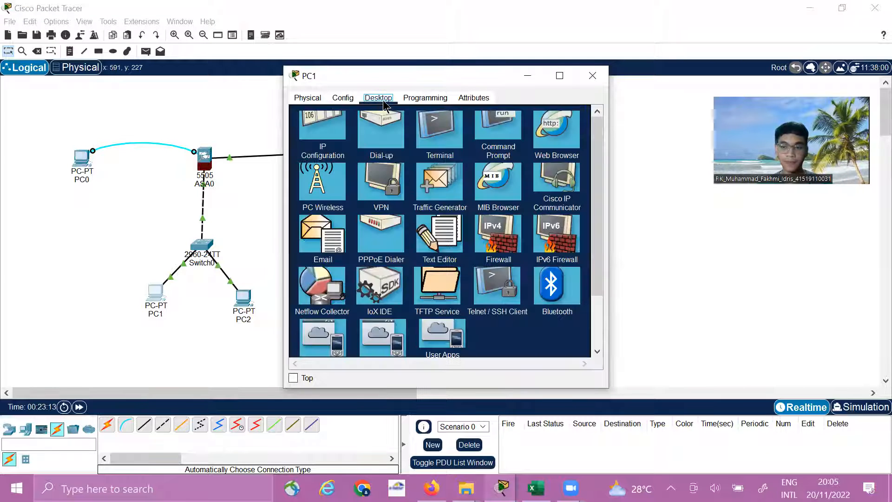
click(316, 148)
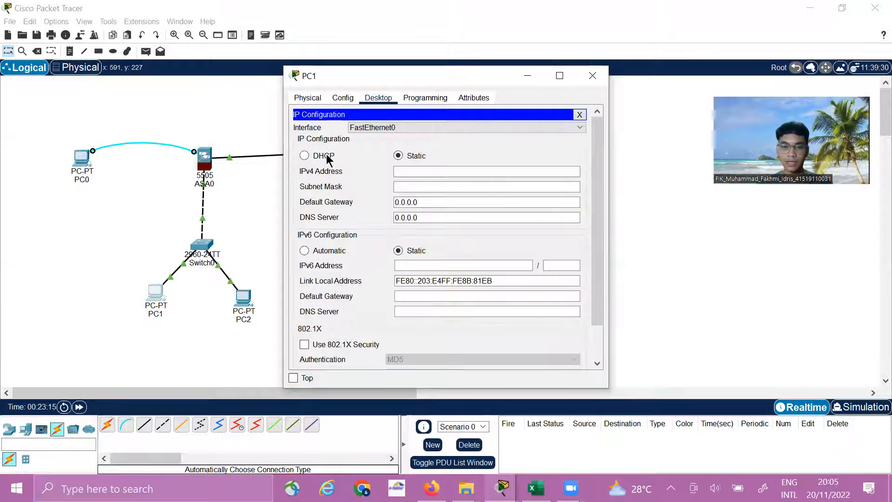
click(307, 157)
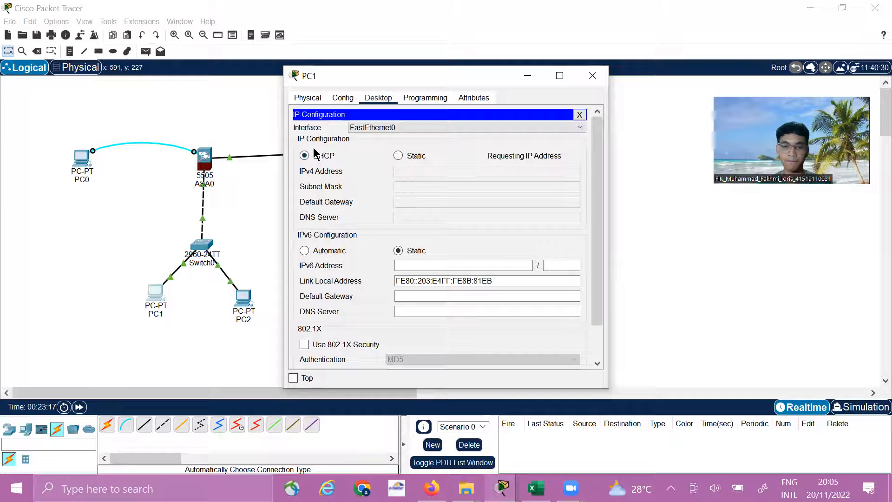
click(579, 115)
click(592, 76)
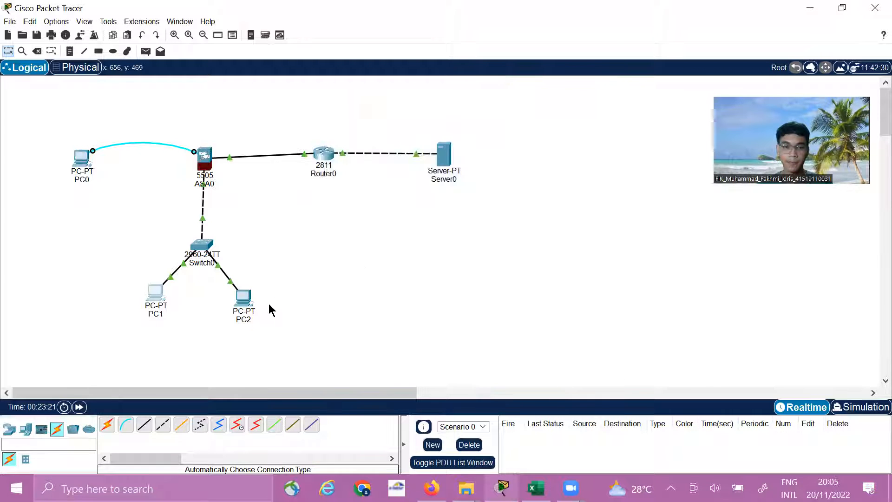
Switch PC2's IPv4 configuration on FastEthernet0 to DHCP and close its window
click(243, 297)
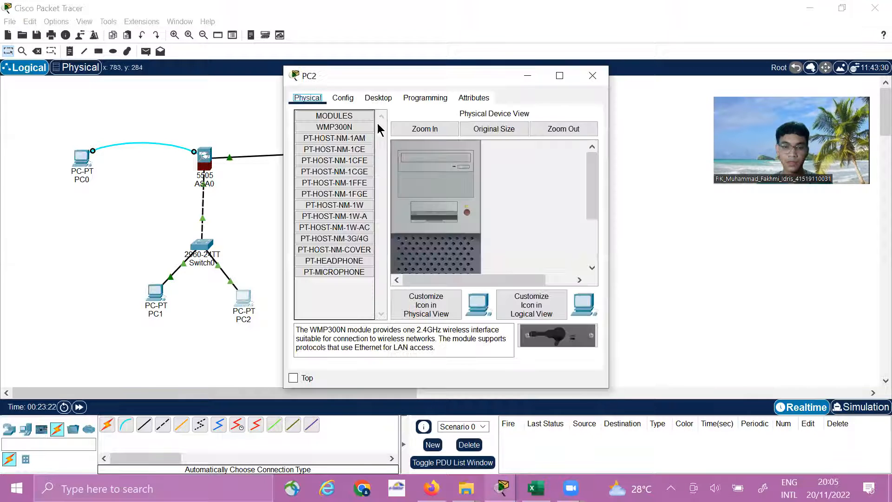
click(385, 99)
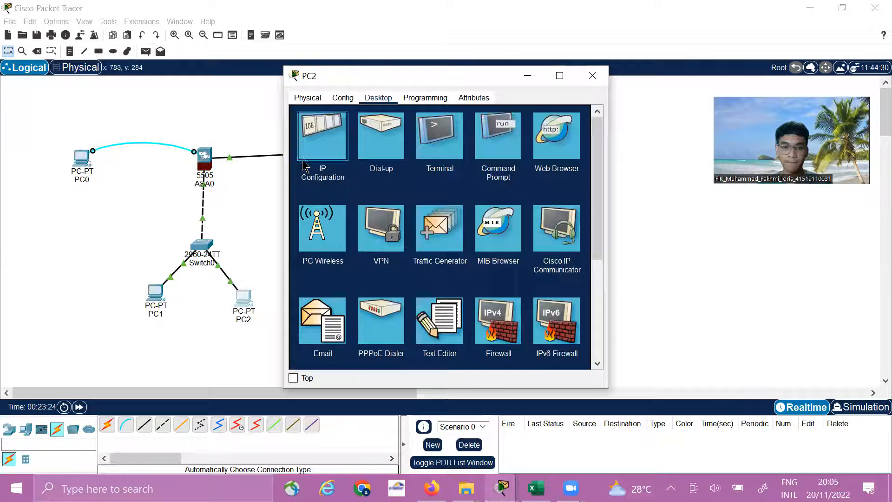
click(331, 153)
click(304, 156)
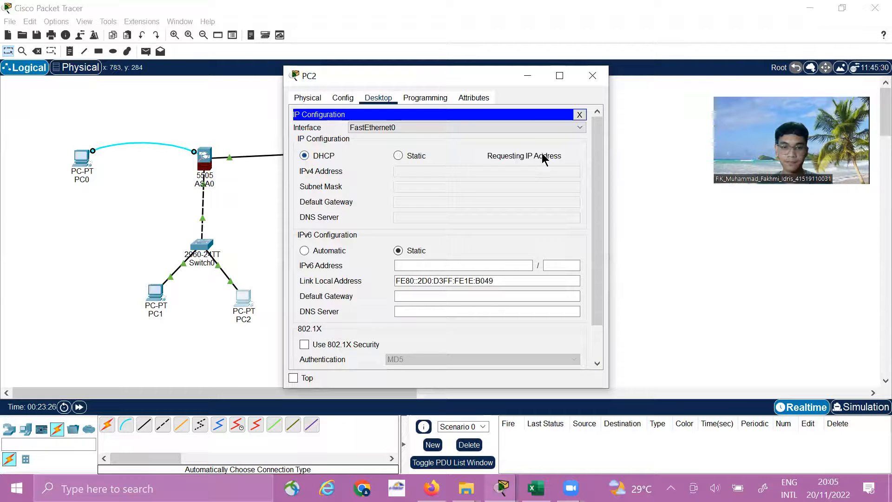
click(579, 115)
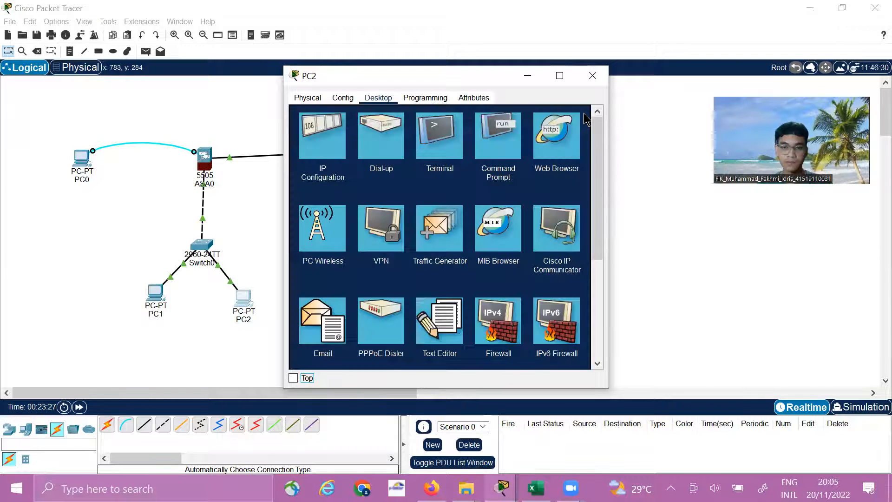
click(591, 76)
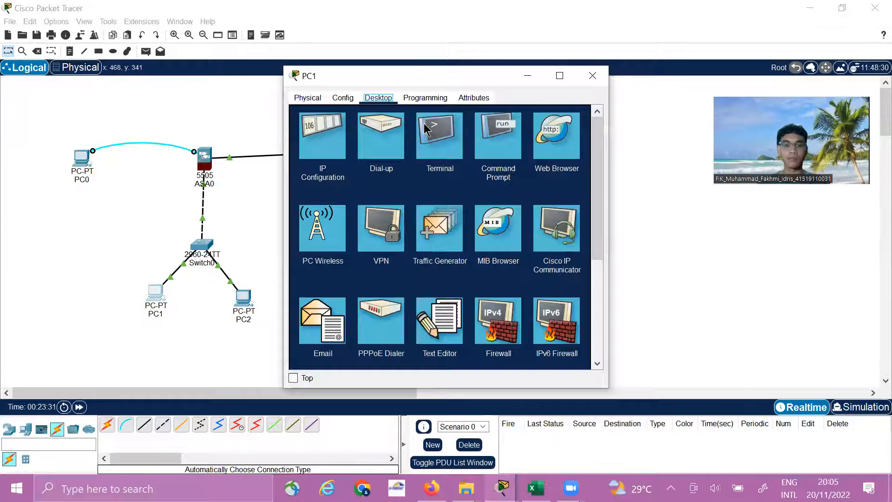
Check the DHCP-assigned IP configuration of PC1 and PC2, closing each PC's window after viewing it
click(323, 136)
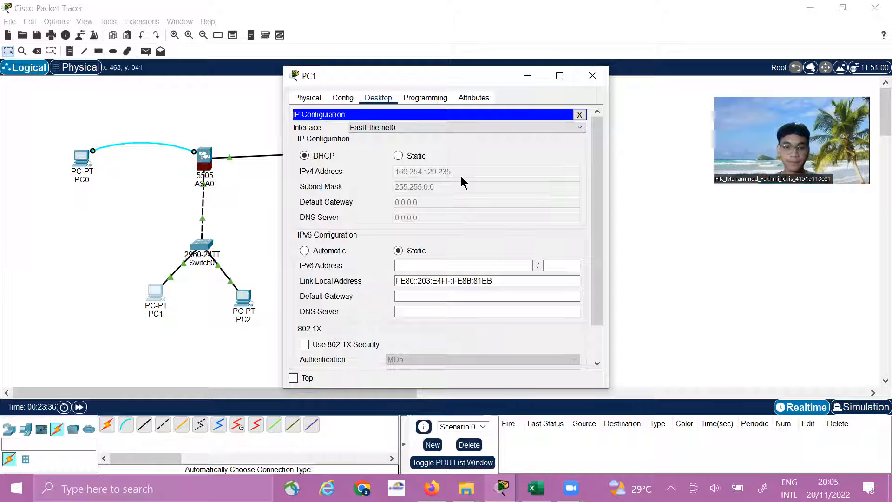
click(581, 114)
click(592, 76)
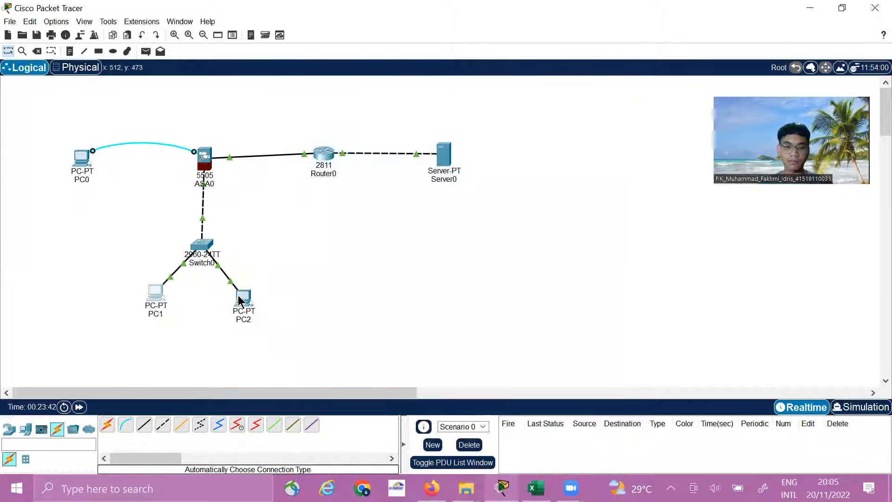
click(246, 299)
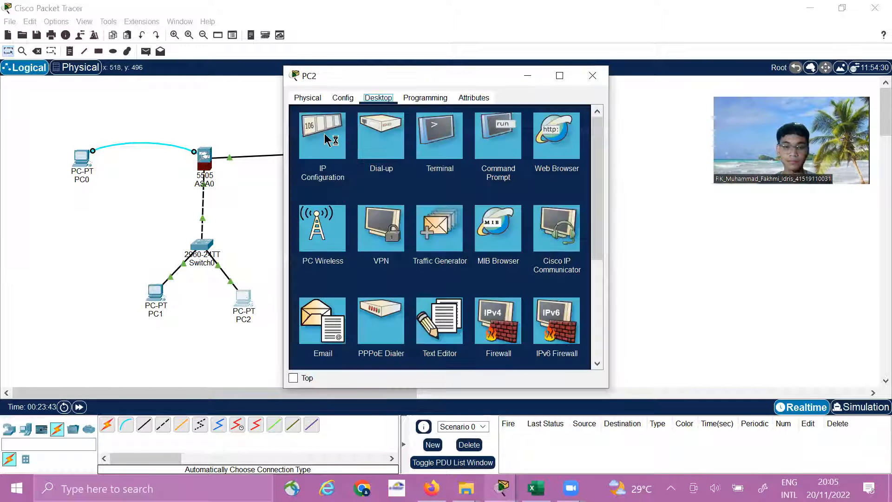
click(322, 135)
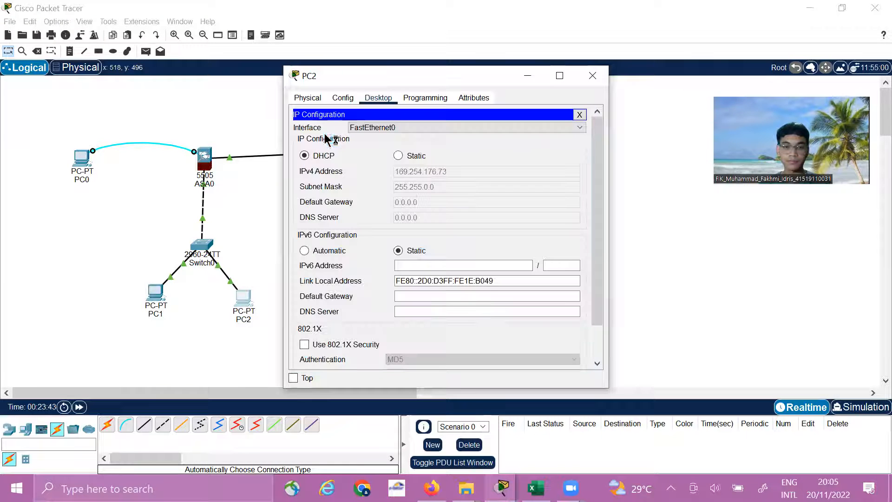
click(595, 81)
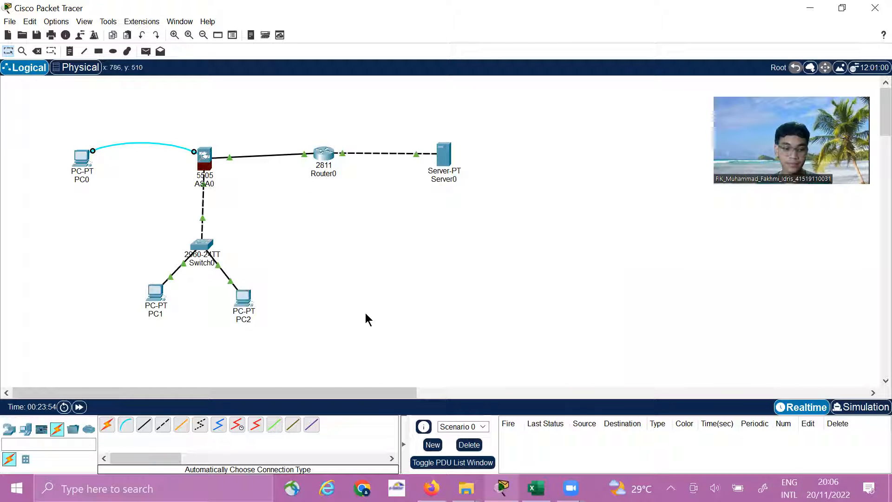
Open the ASA console through PC0's terminal with the default port settings
click(94, 175)
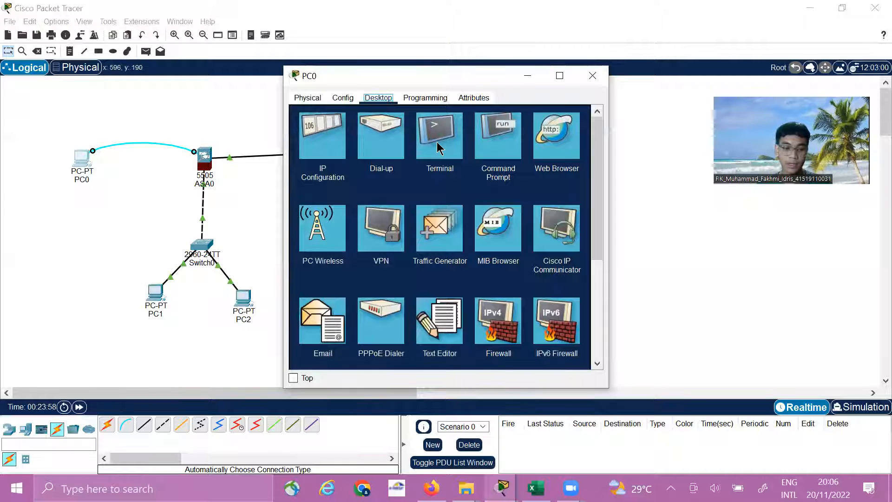
click(439, 147)
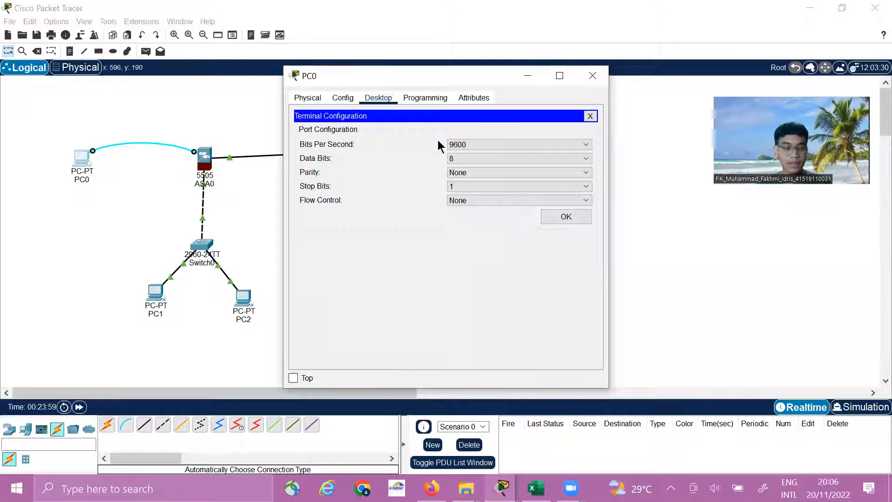
click(566, 217)
Add the ASA's default route with the command route outside 0.0.0.0 0.0.0.0 50.1.1.1, and close PC0's window
text(route)
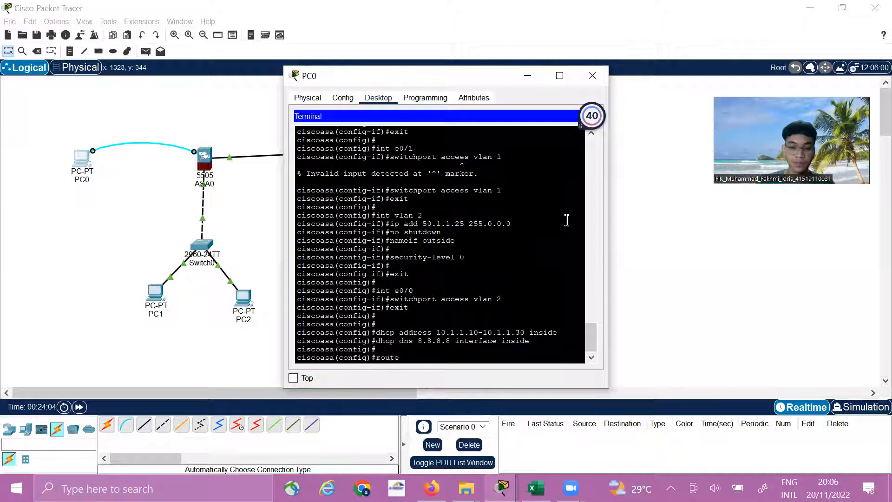
text( outside )
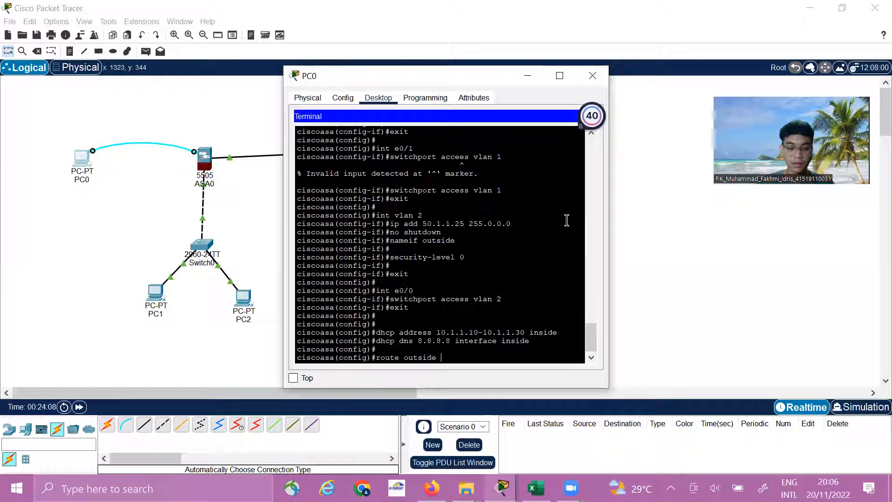
text(0.00)
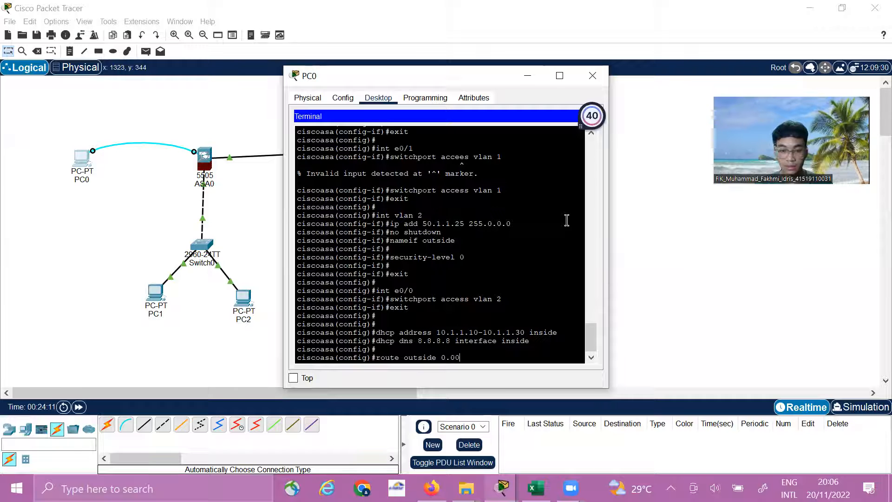
key(BackSpace)
text(.0.)
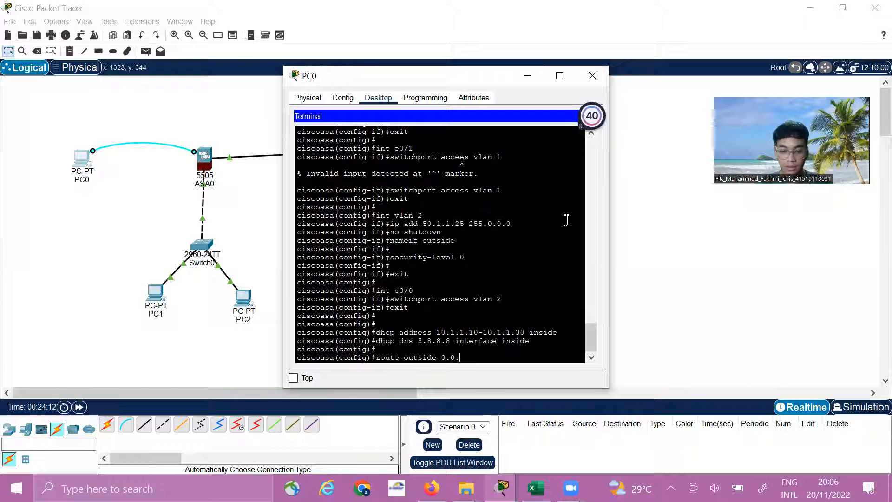
text(0.)
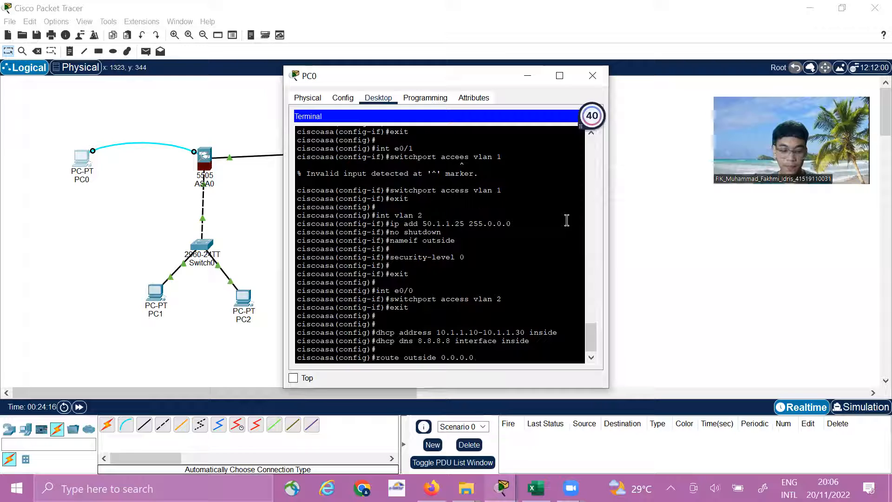
text( 0.0.0)
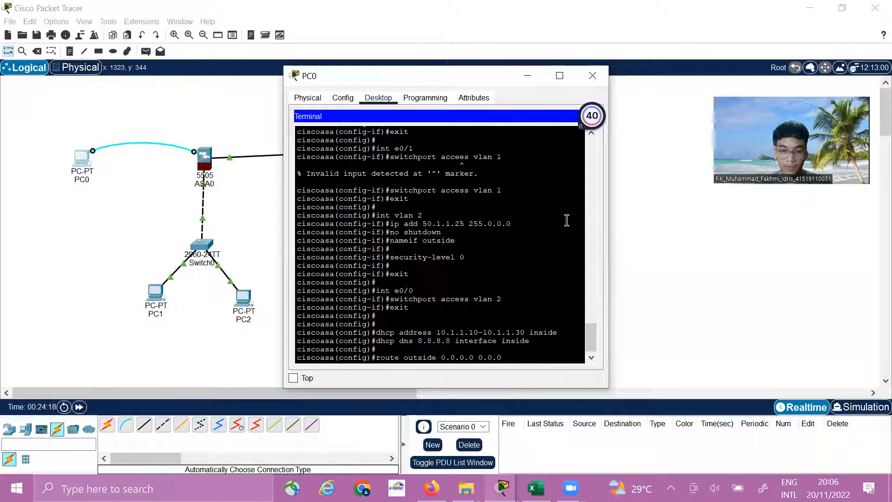
text(.0 50.)
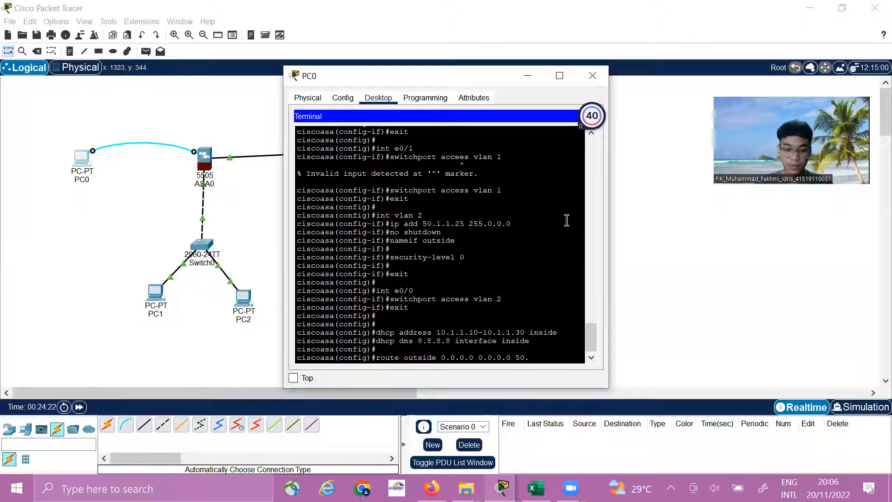
text(1.1.1)
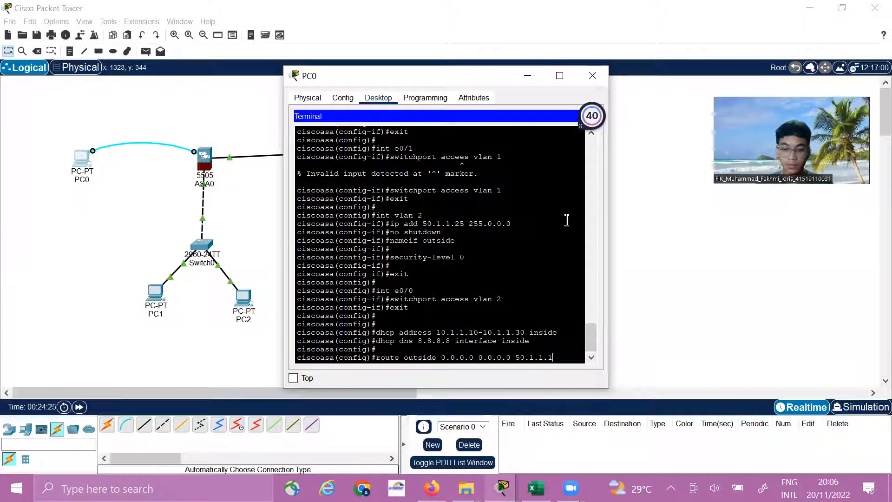
key(Return)
key(Return)
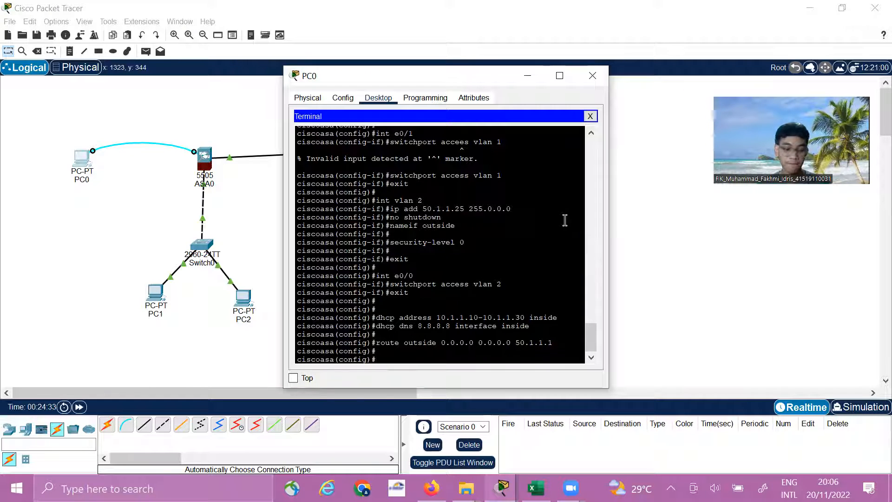
click(589, 74)
Exit the interface configuration in Router0's command line and start OSPF process 1 with router ospf 1
click(325, 155)
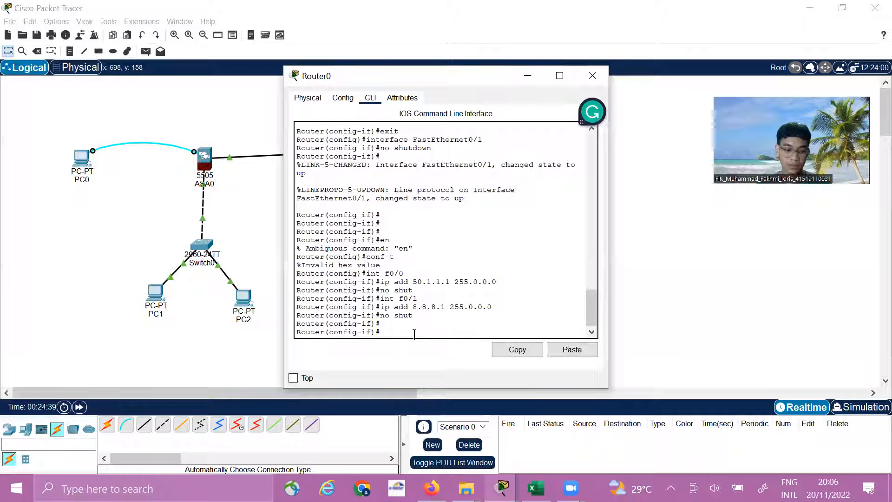
text(ex)
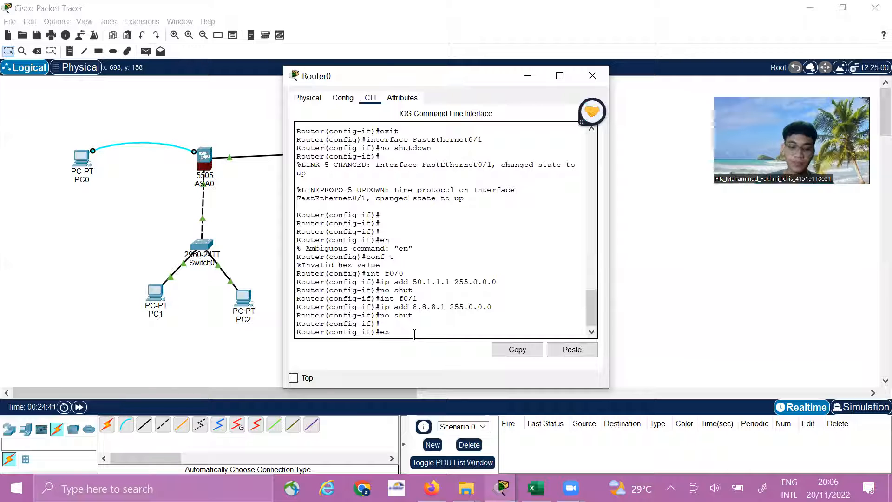
text(it)
key(Return)
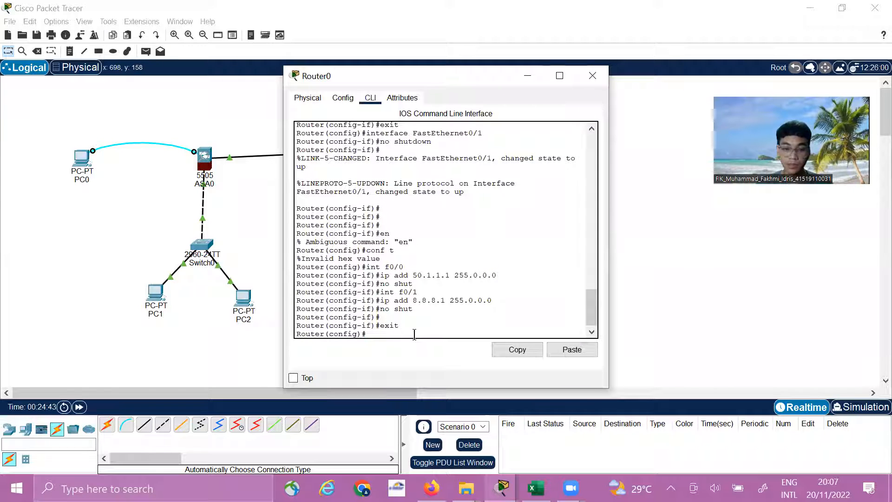
text(ro)
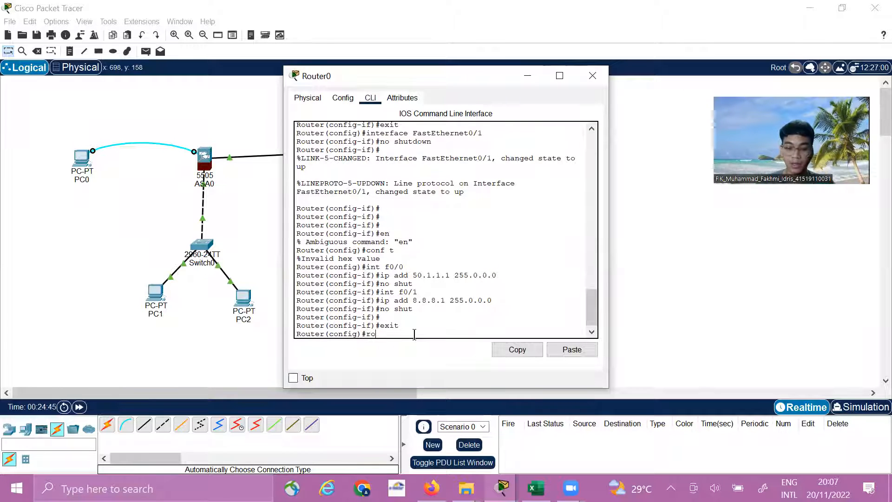
text(uter ospf 1)
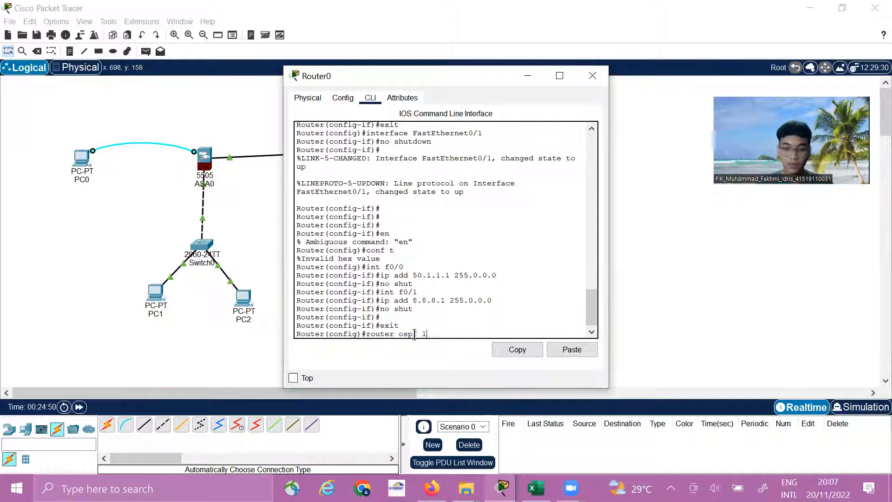
key(Return)
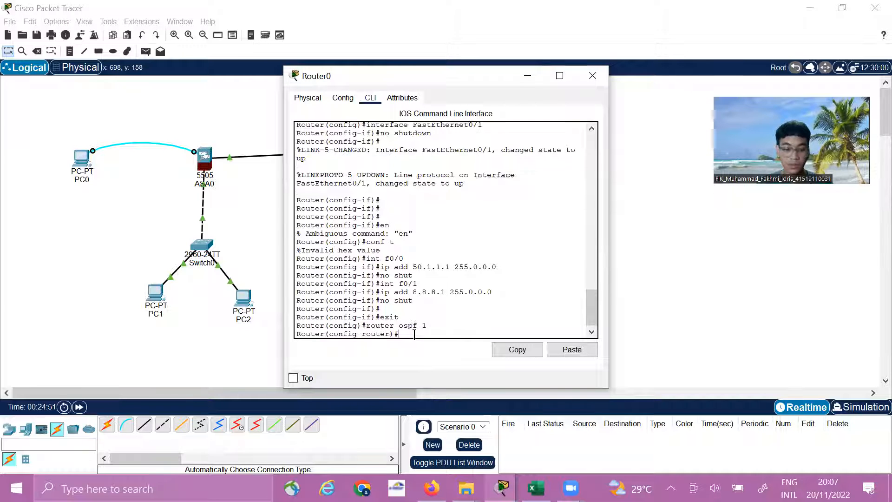
Advertise the outside network in Router0's OSPF process with the command net 50.0.0.0 0.255.255.255 area 0
text(net )
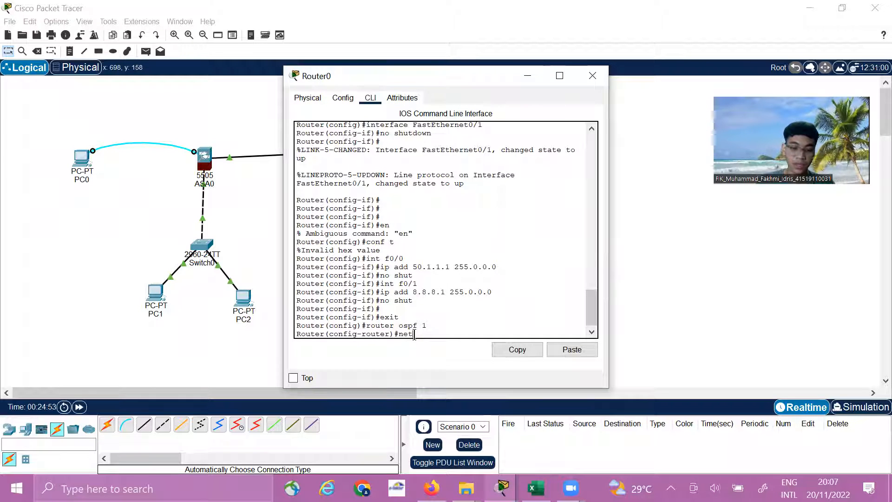
text(5)
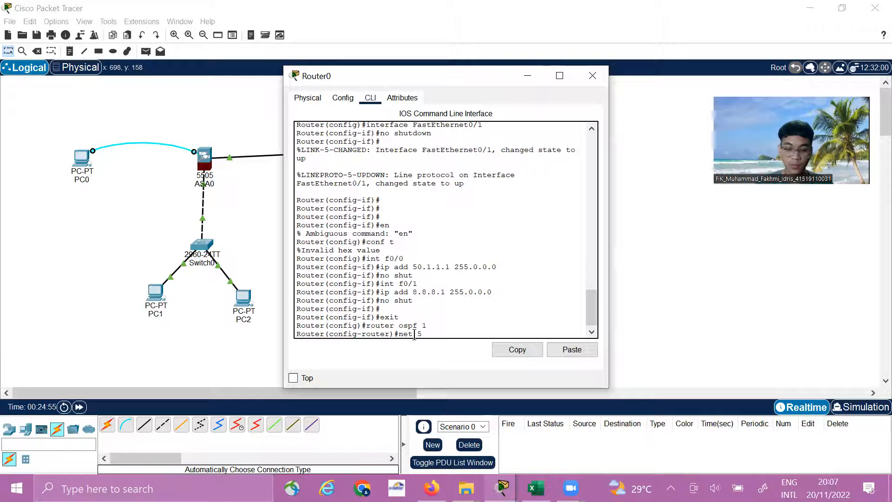
text(0.0)
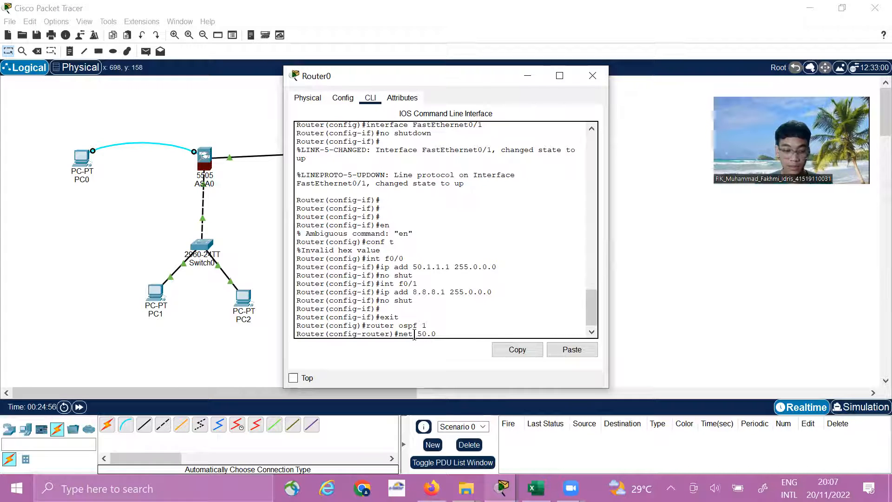
text(.0.)
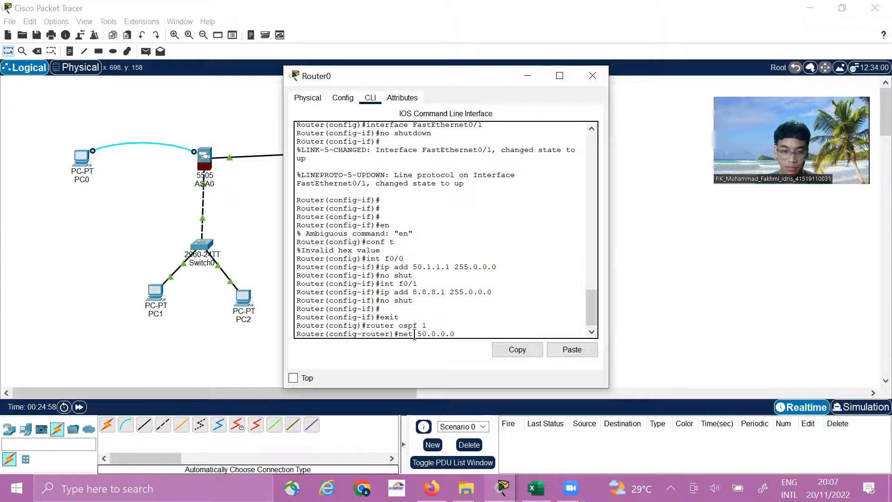
text(0 0.25)
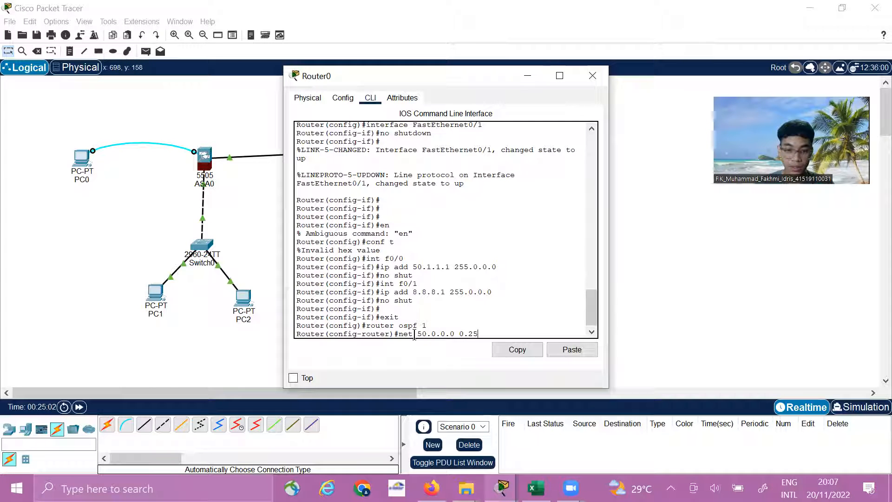
text(5.255)
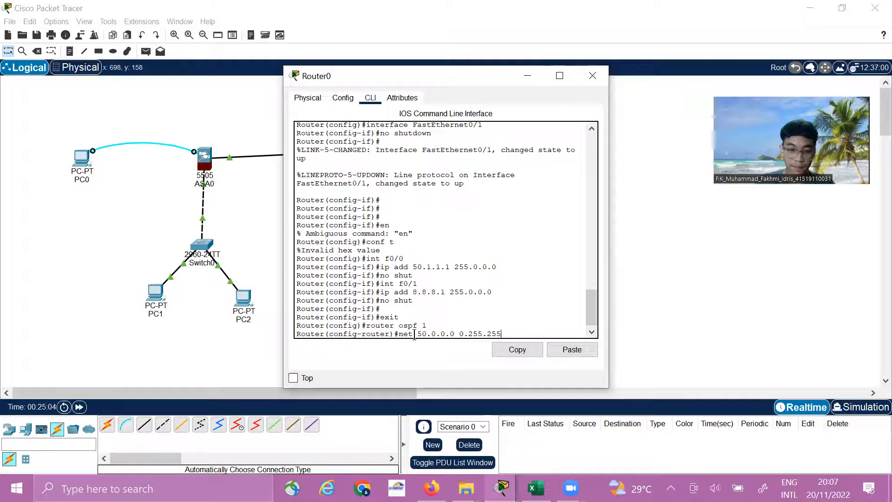
text(.255 area 0)
key(Return)
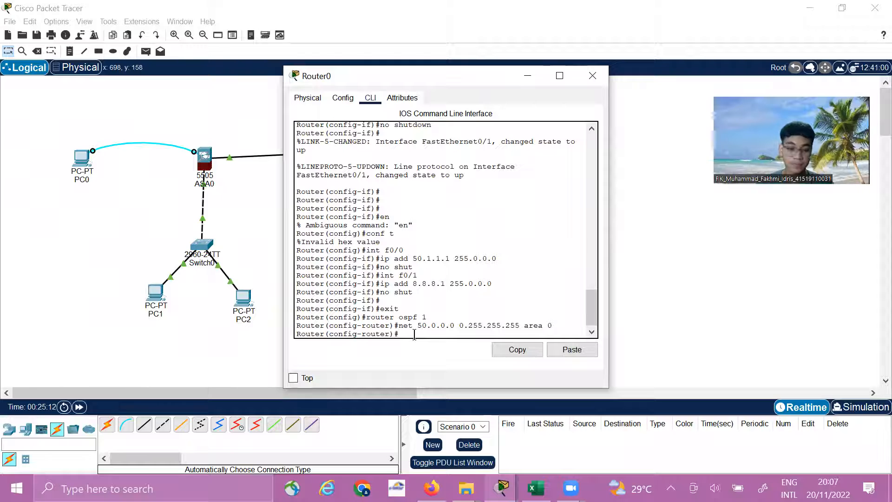
Advertise the server network in Router0's OSPF process with net 8.0.0.0 0.255.255.255 area 0, and close Router0's window
key(Up)
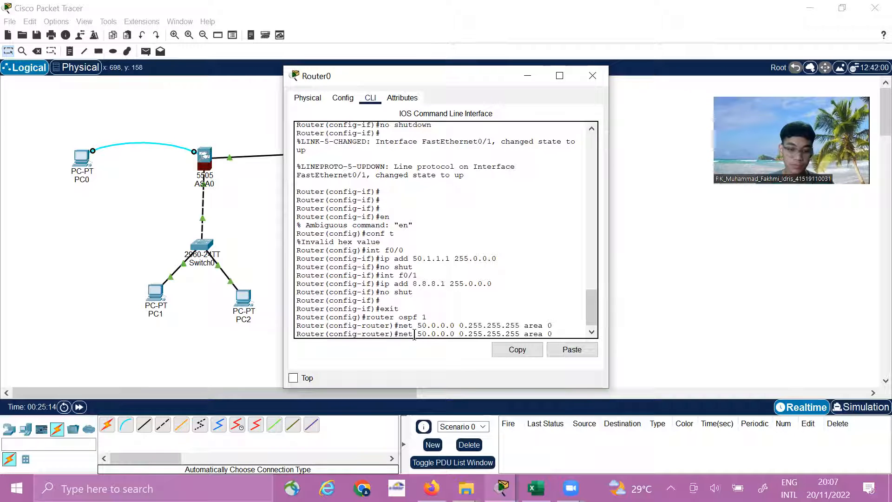
key(Left)
key(Left)
key(Left)
key(BackSpace)
key(BackSpace)
text(9)
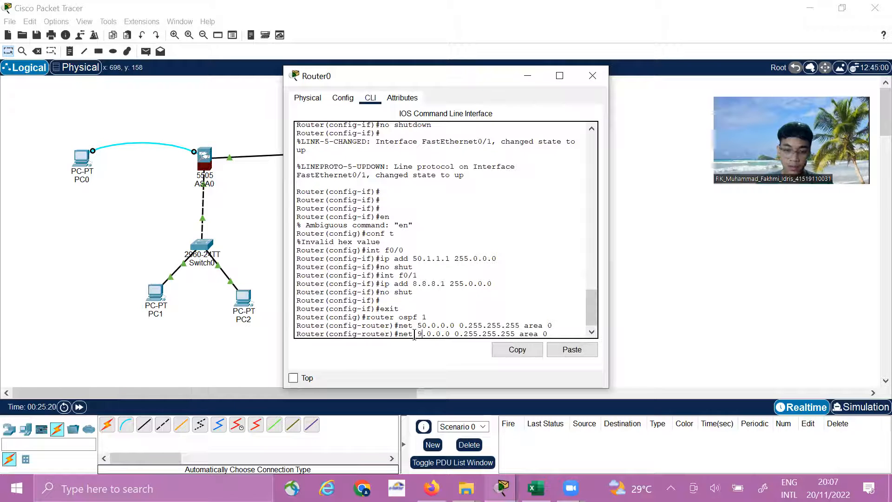
key(BackSpace)
text(8)
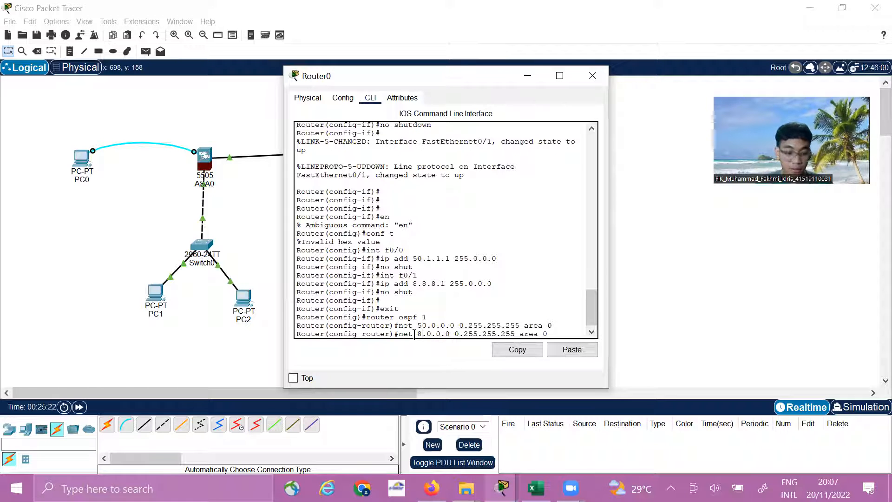
key(Return)
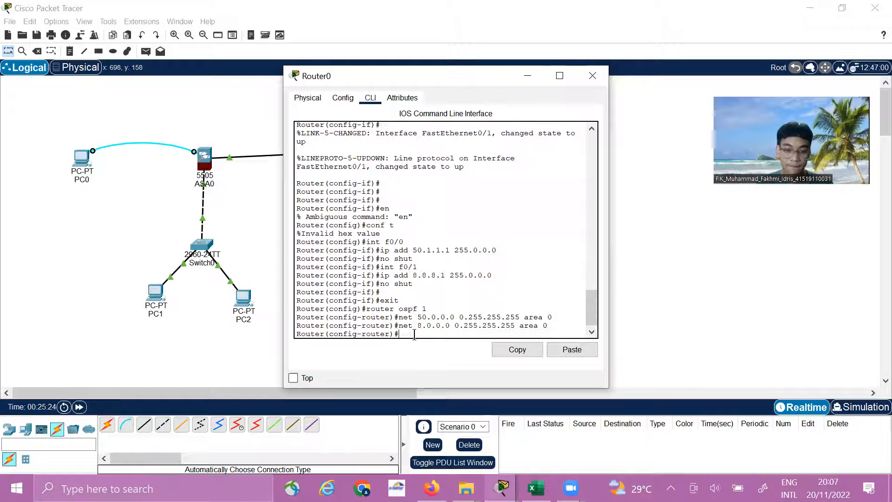
key(Return)
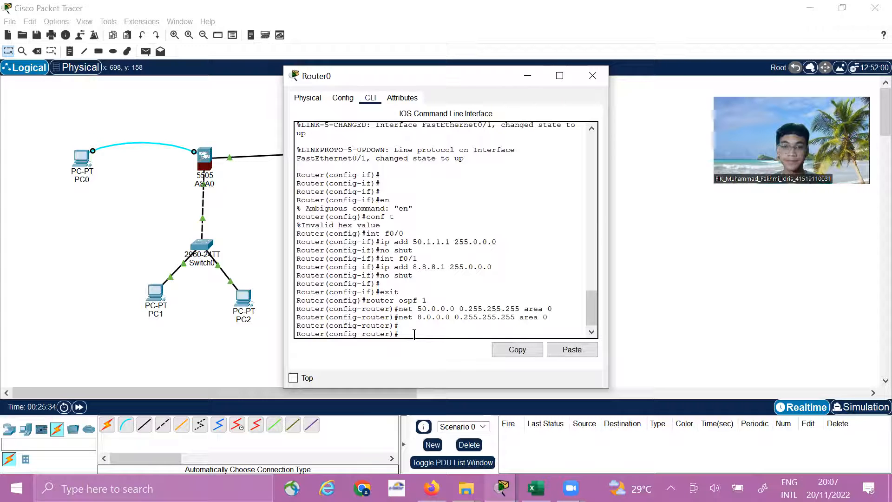
click(592, 75)
Reopen the ASA console through PC0's terminal, keeping the default port settings
click(82, 163)
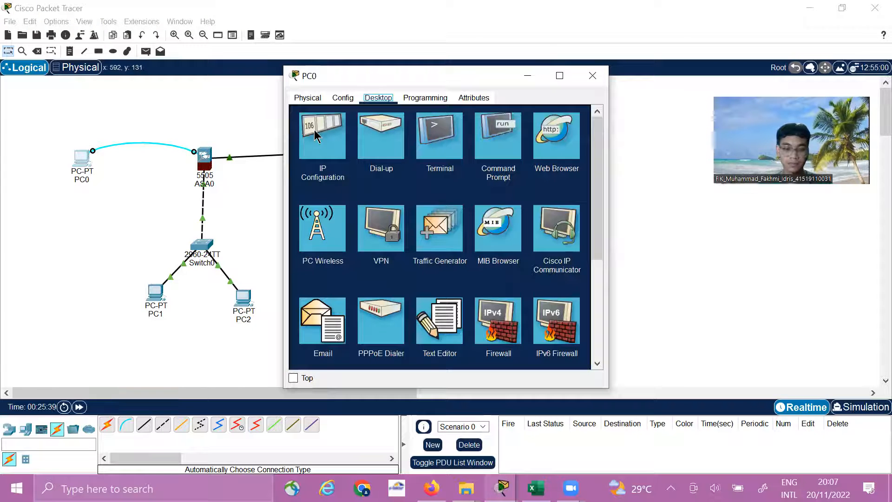
click(438, 147)
click(566, 218)
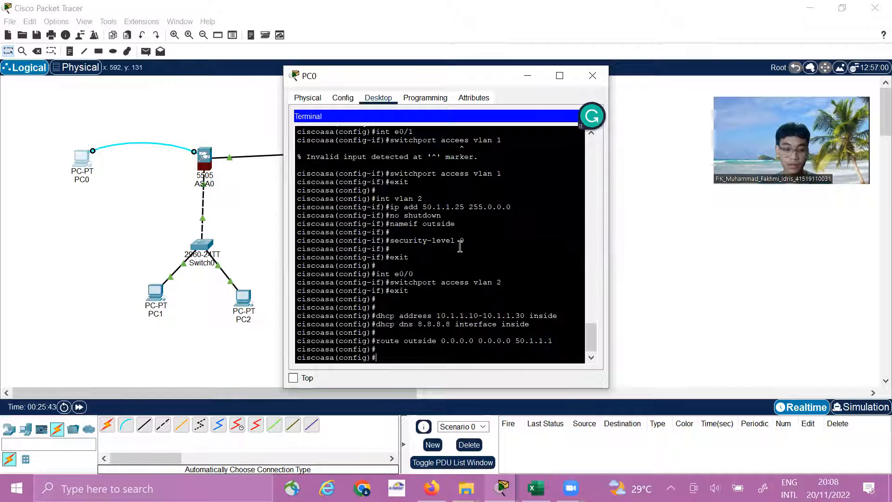
Create a network object for the inside network on the ASA with the command object network LAN
text(object)
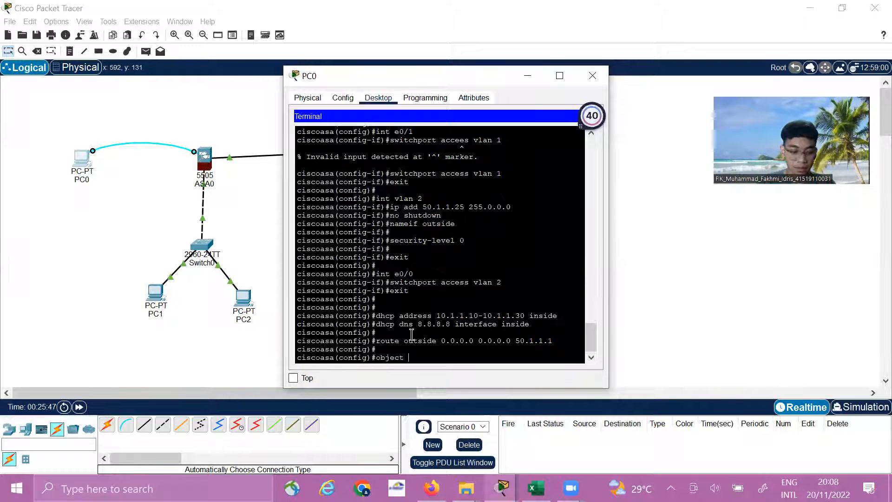
text( netw)
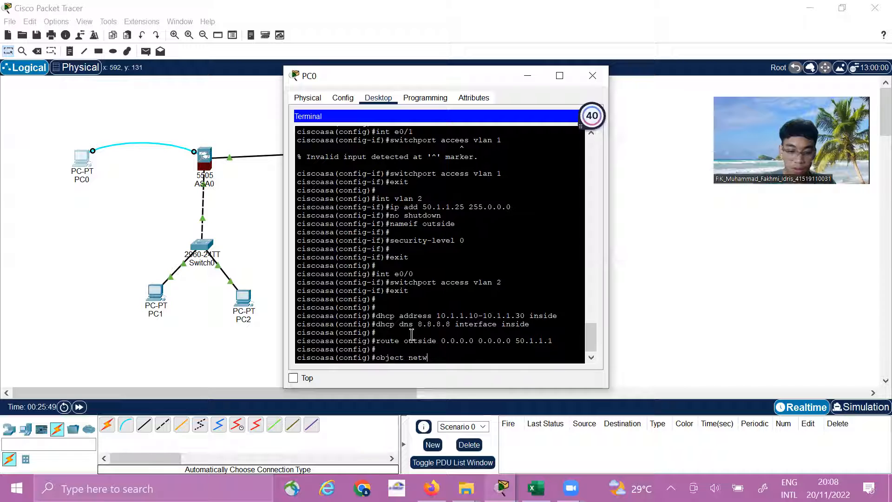
text(ork )
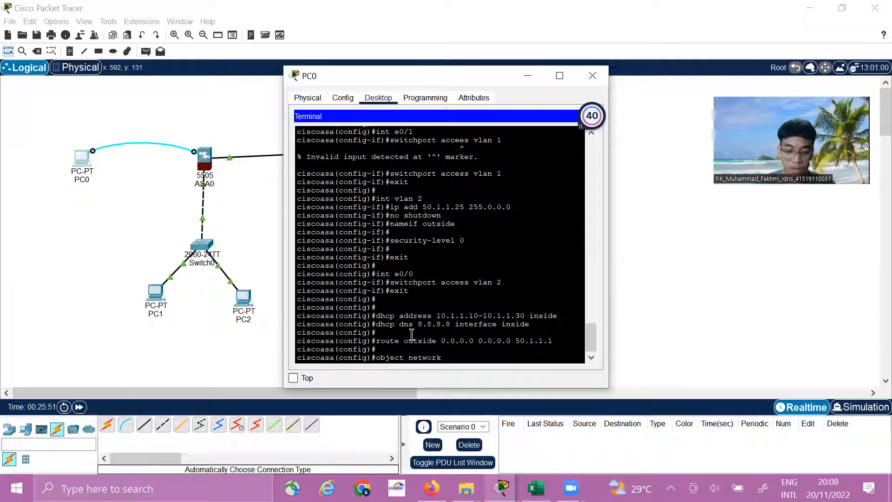
text(IAN)
key(Return)
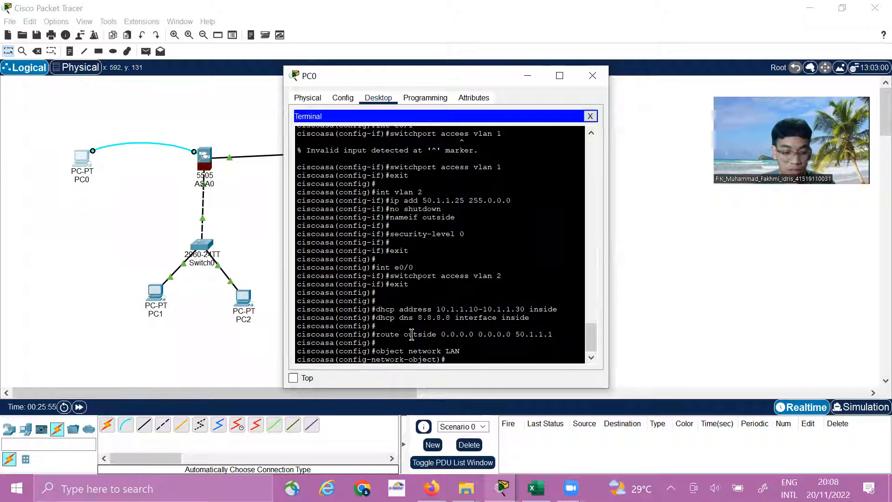
Define the LAN object's address range with the command subnet 10.0.0.0 255.0.0.0
text(subnet 10.0.0)
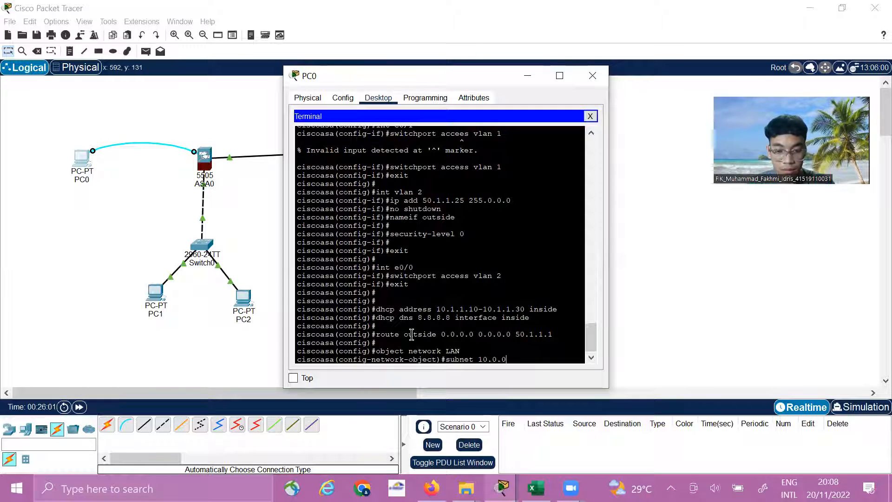
text(.0 2)
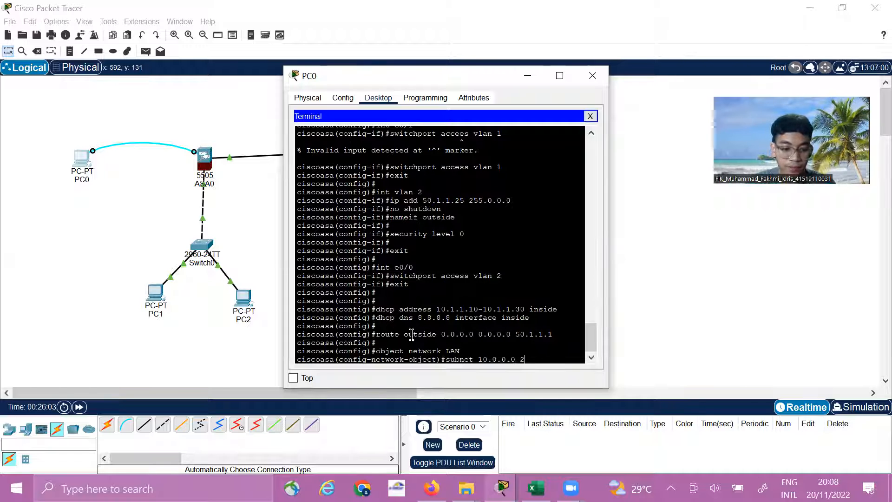
text(55.0.)
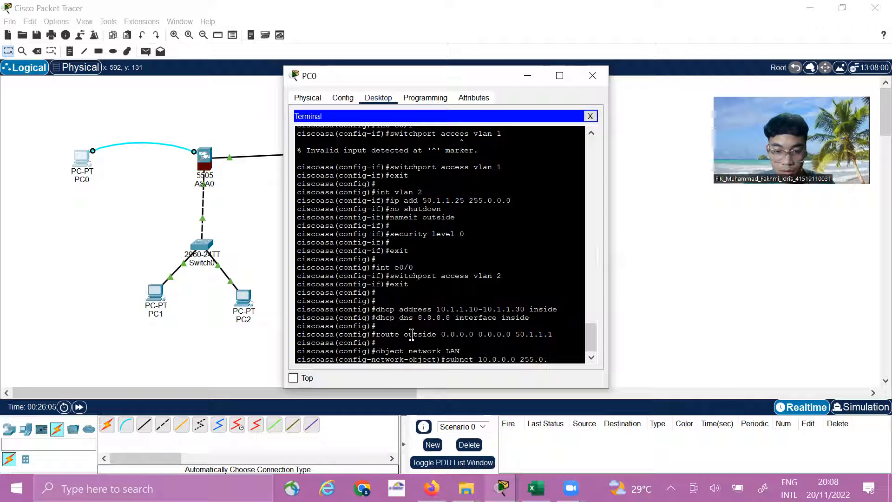
text(0.0.0)
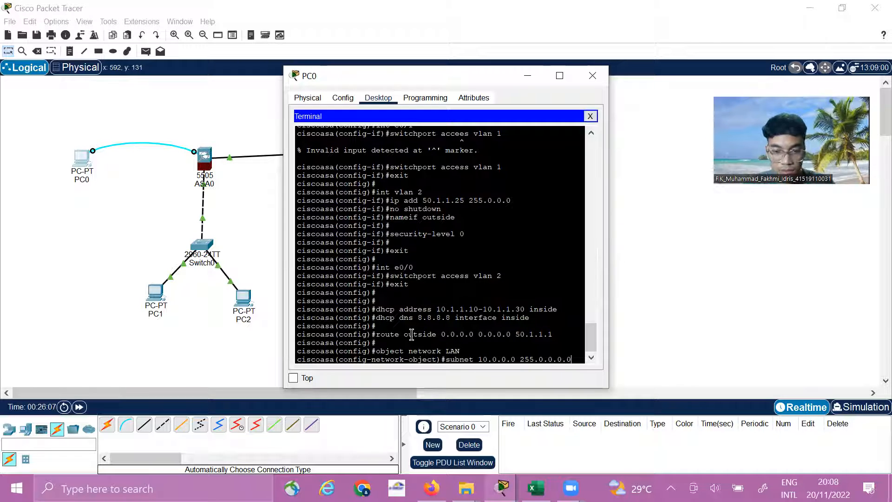
key(Return)
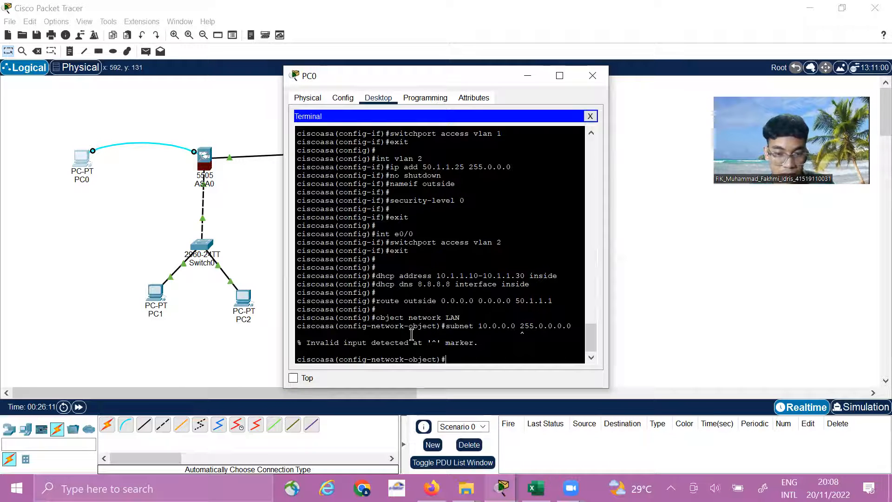
key(Up)
key(BackSpace)
key(BackSpace)
key(Return)
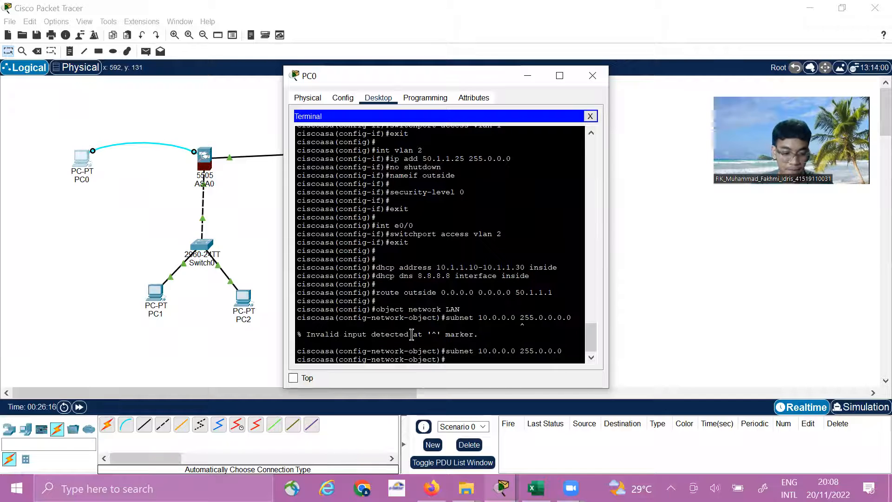
Enable dynamic address translation for the LAN object with the command nat (inside,outside) dynamic interface
text(na)
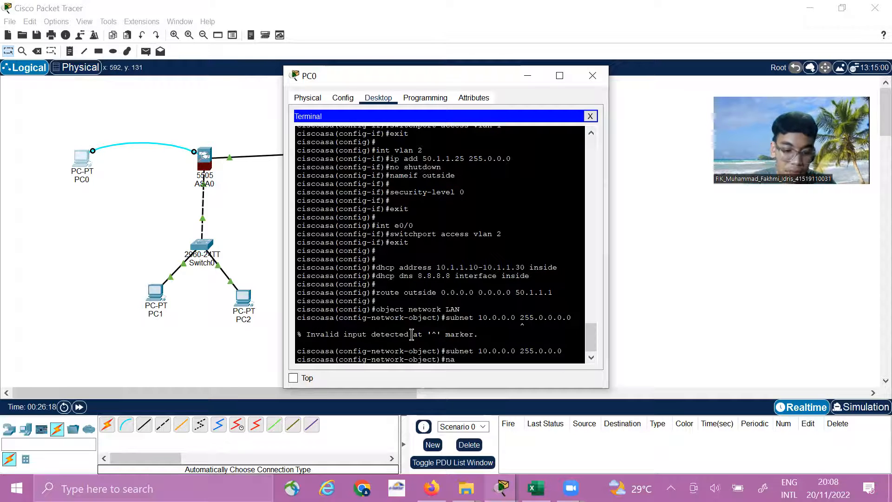
text(t)
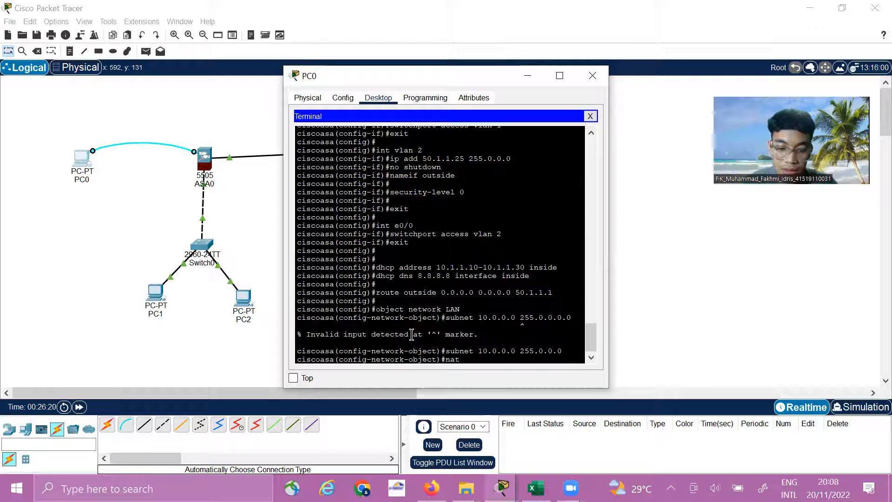
text( (inside)
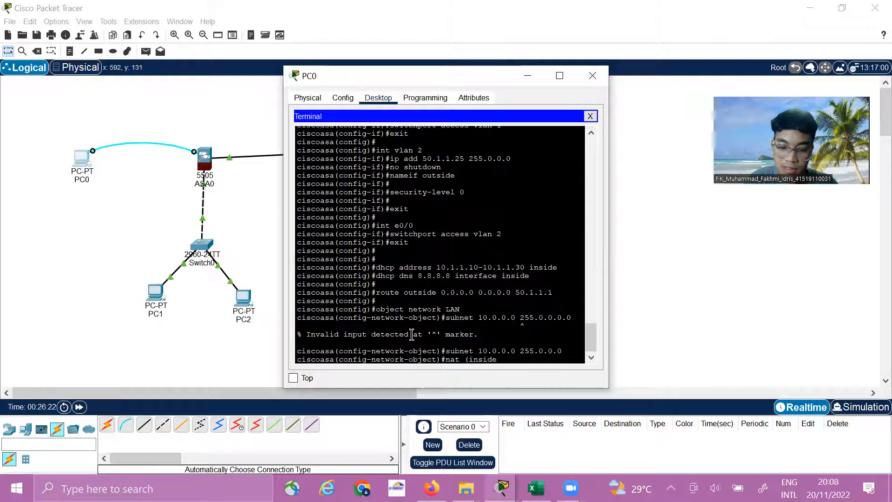
text(,out)
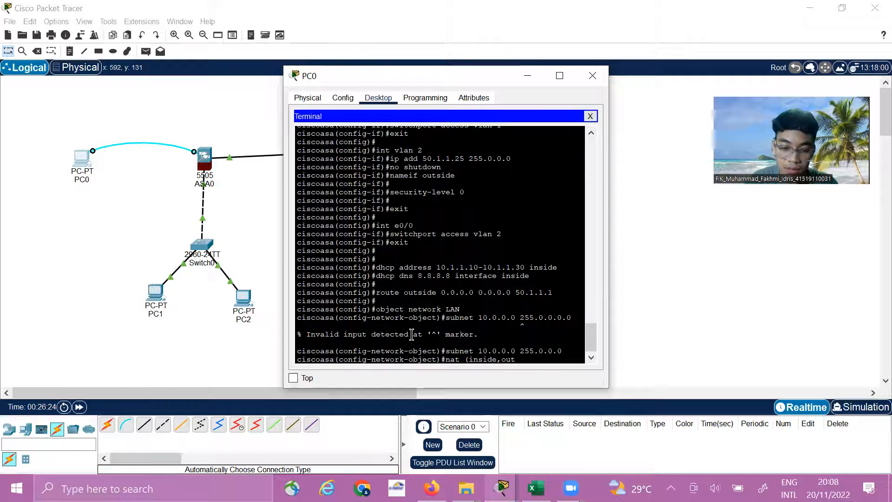
text(side) dynamic interface)
key(Return)
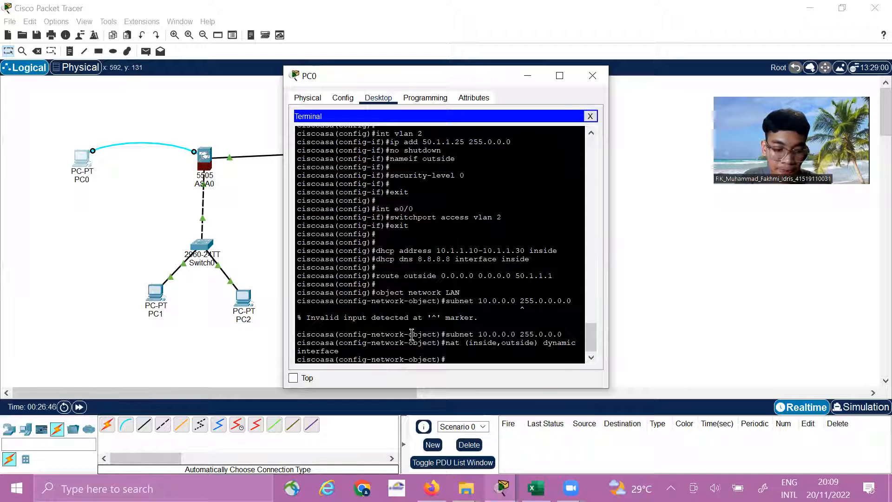
Return from the network object to the ASA's global configuration mode with conf t
text(con)
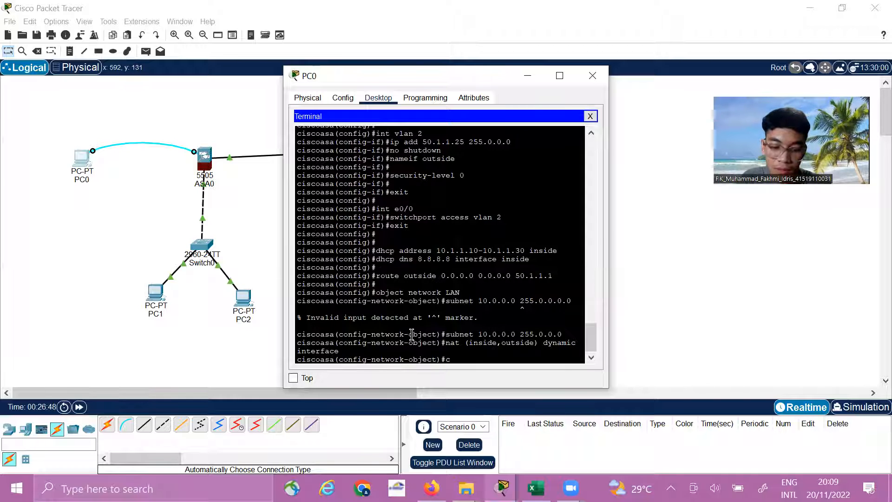
text(f t)
key(Return)
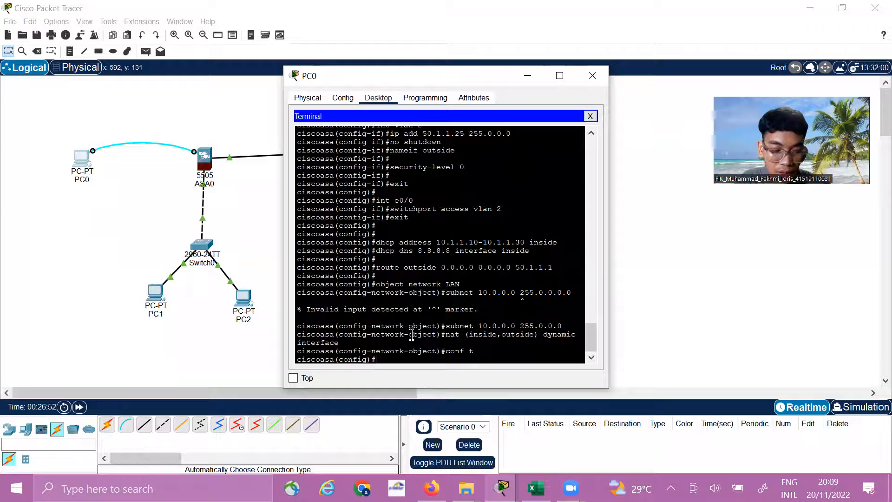
Permit all TCP traffic in the ASA's access list oti with access-list oti extended permit tcp any any
text(acces)
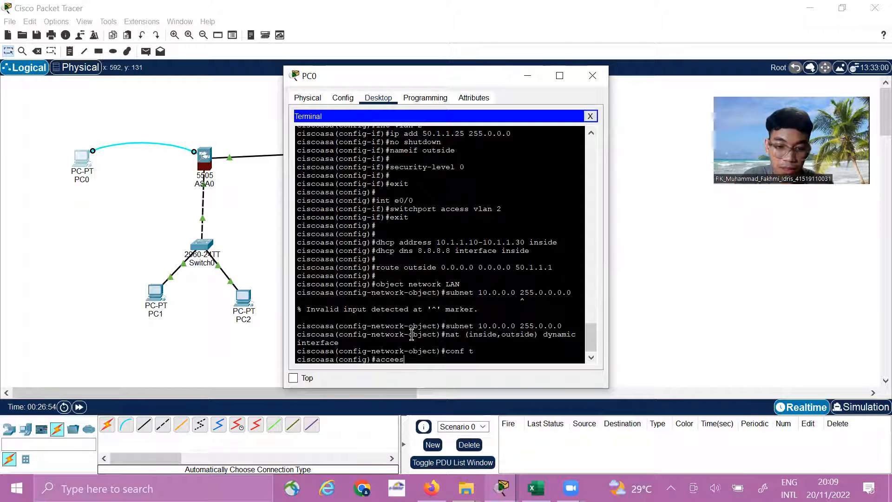
text(s)
key(BackSpace)
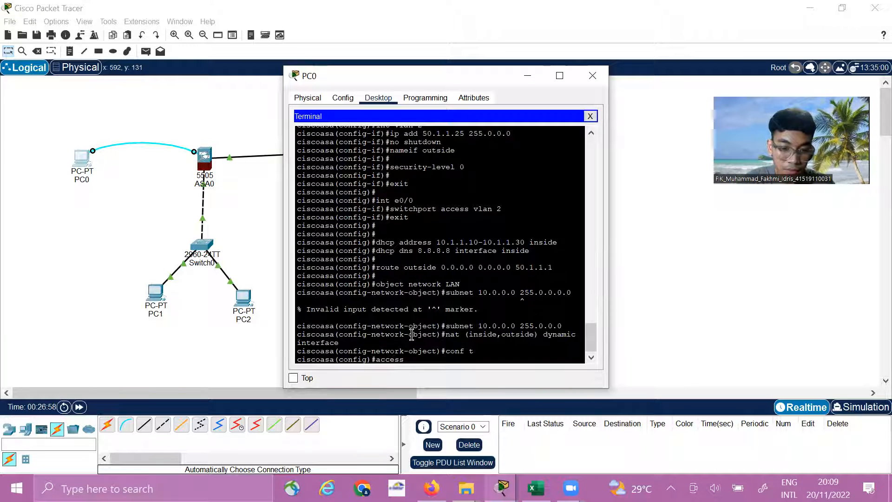
text(-lis)
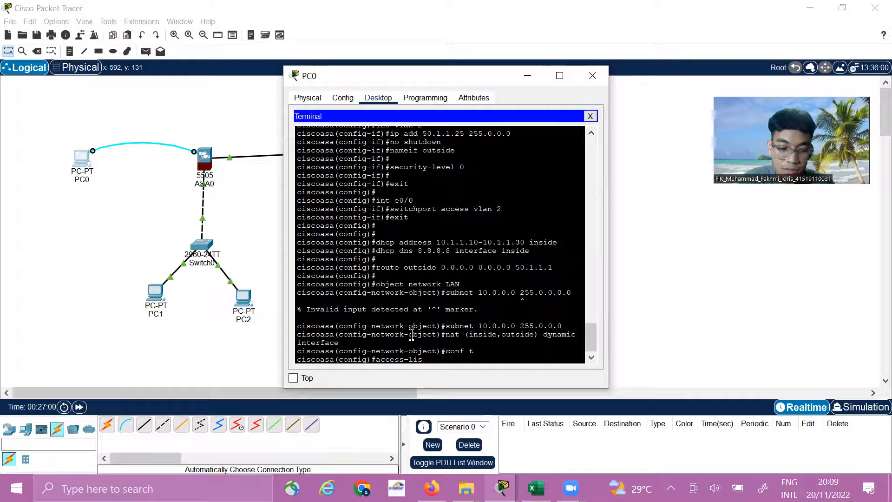
text(t ot)
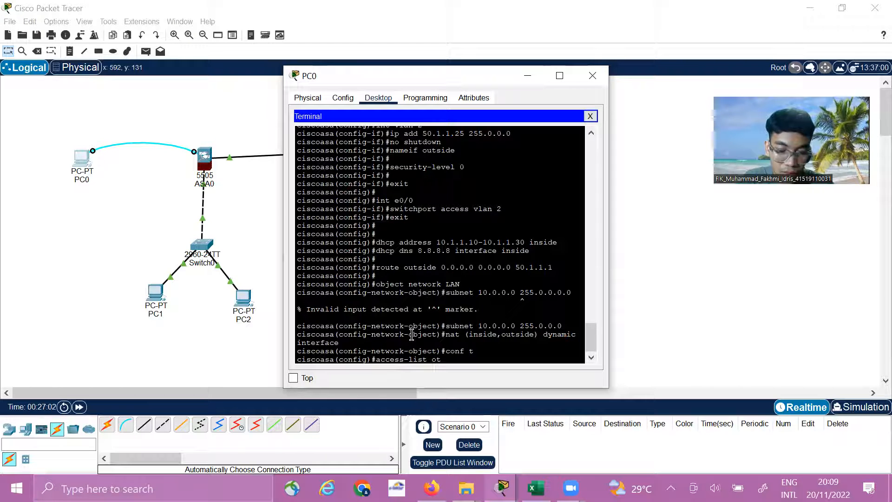
text(i ex)
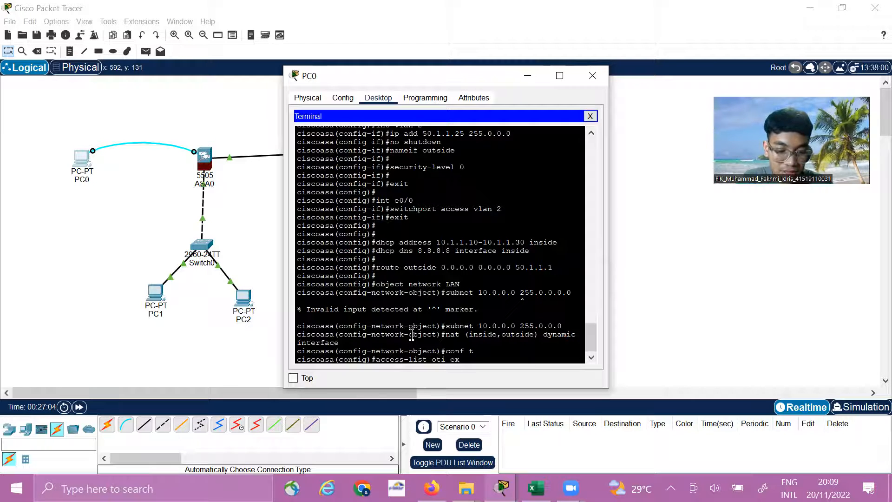
text(tended)
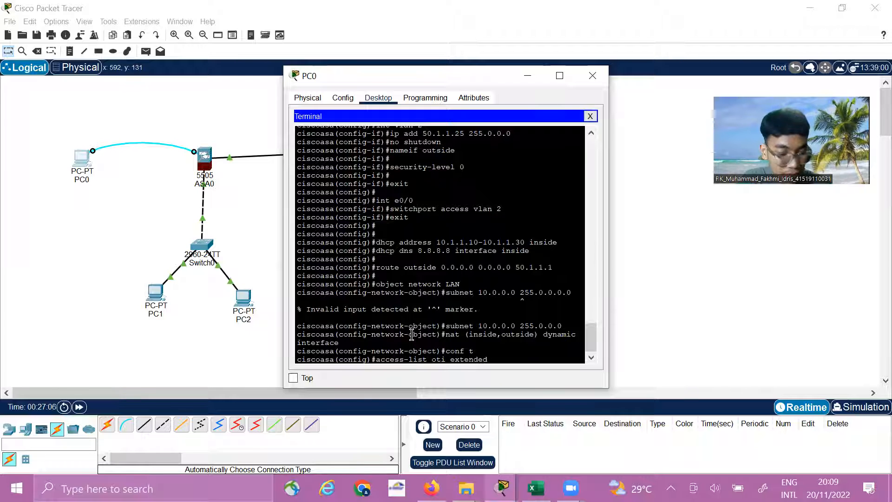
text( perm)
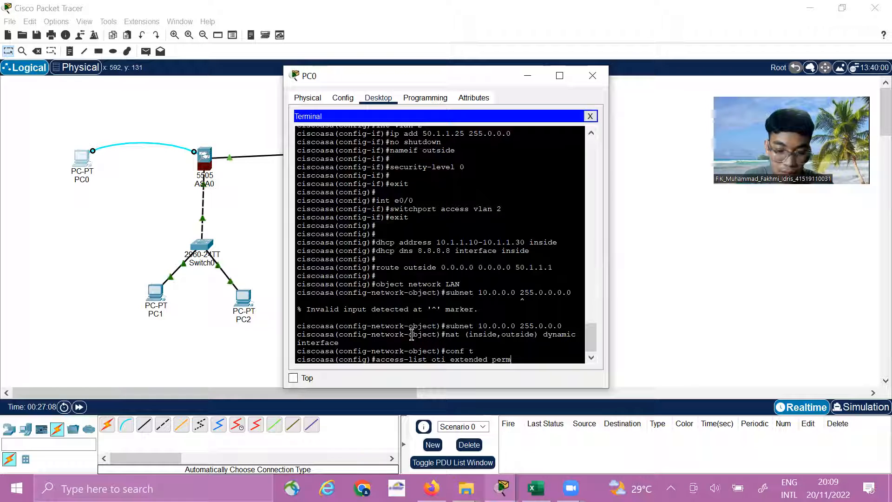
text(it tcp)
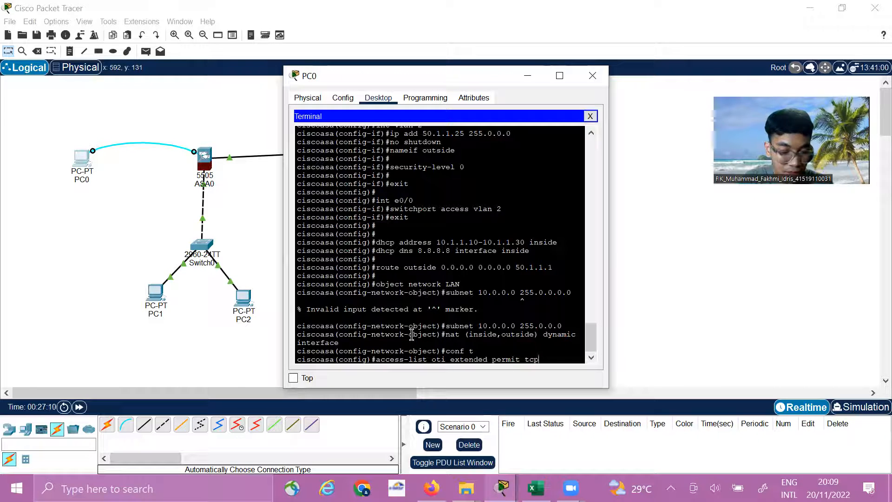
text( any )
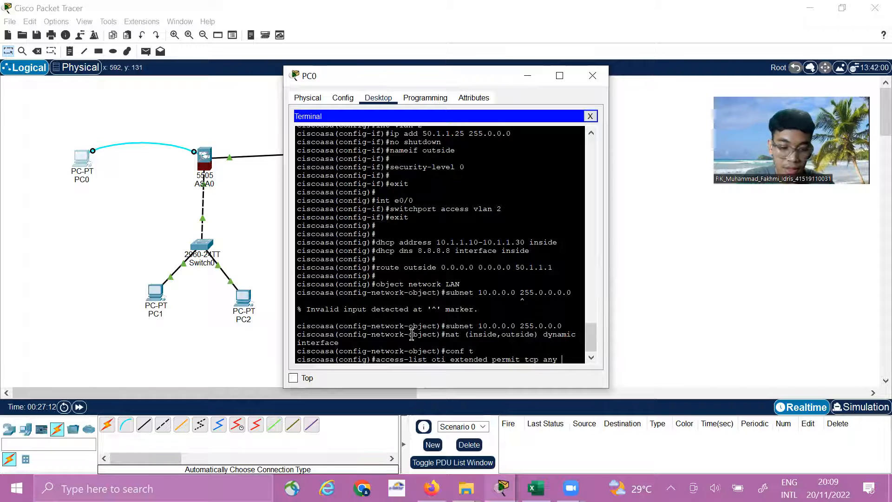
text(any)
key(Return)
Permit all ICMP traffic in the ASA's access list oti with access-list oti extended permit icmp any any
key(Up)
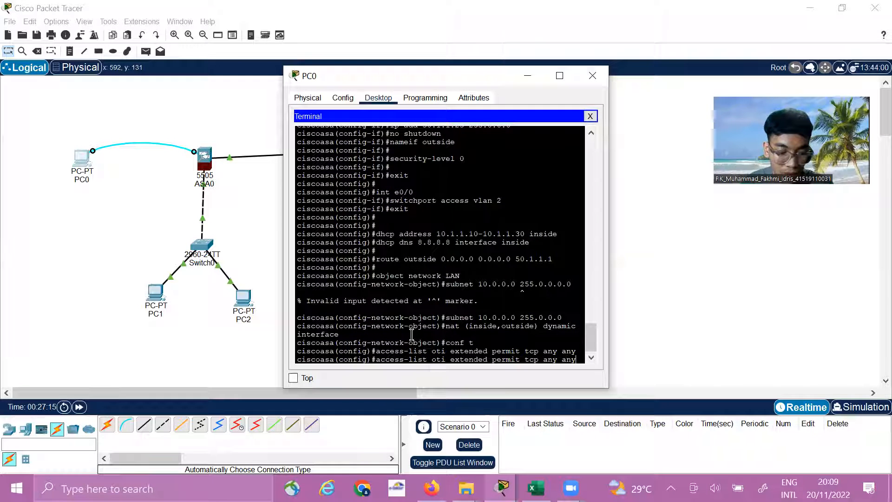
key(Left)
key(Left)
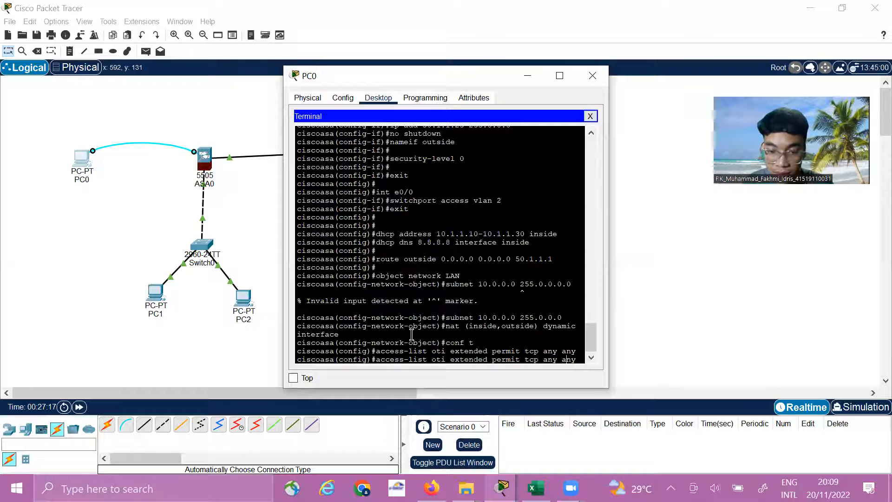
key(BackSpace)
key(BackSpace)
key(BackSpace)
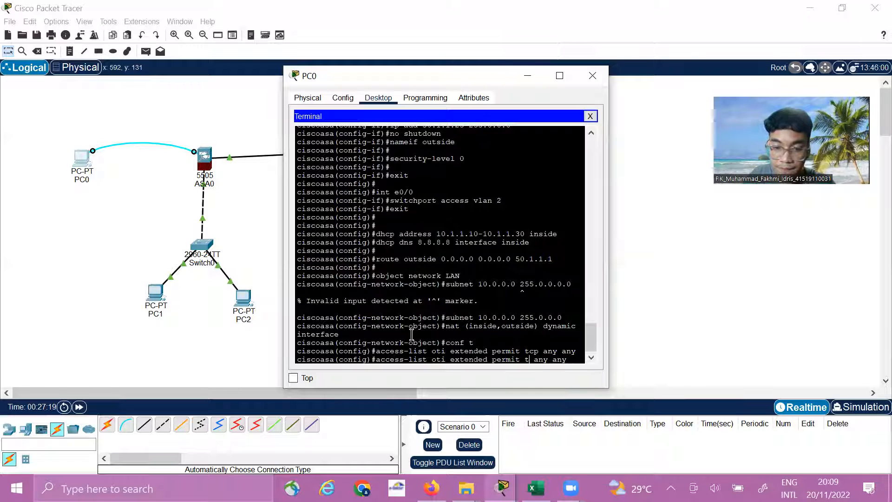
text(icmp)
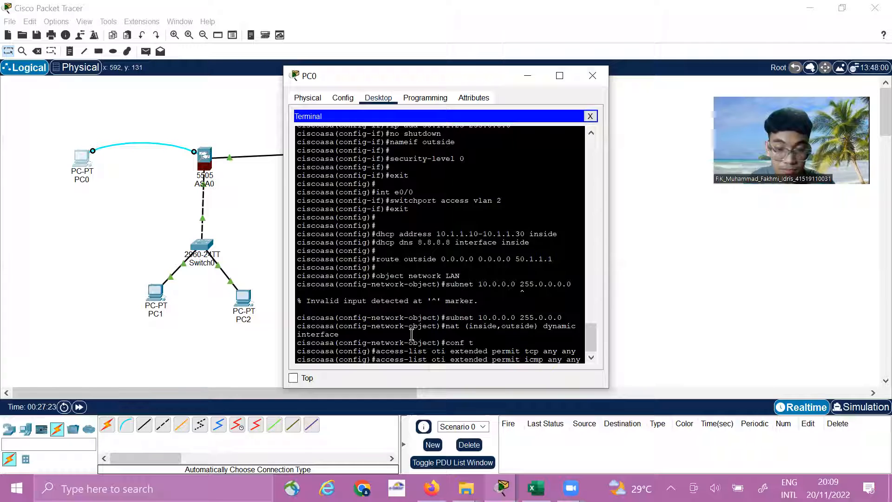
key(Return)
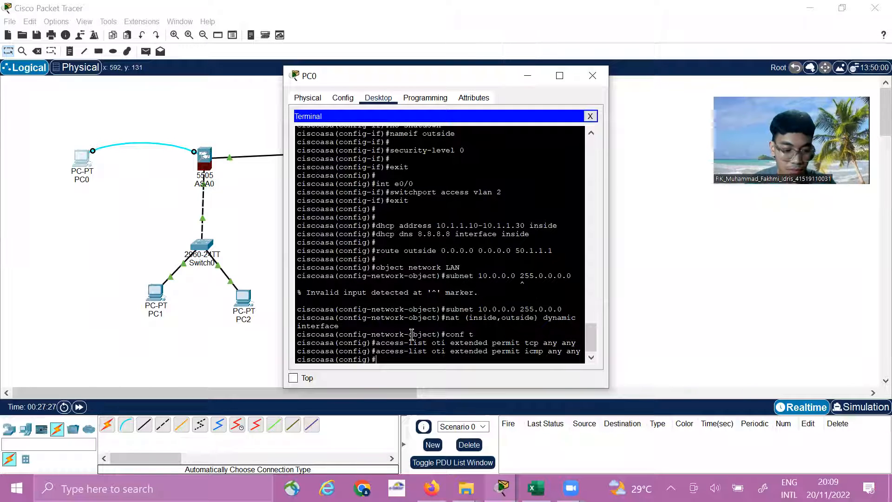
Apply access list oti to inbound traffic on the outside interface with access-group oti in interface outside
text(access-group)
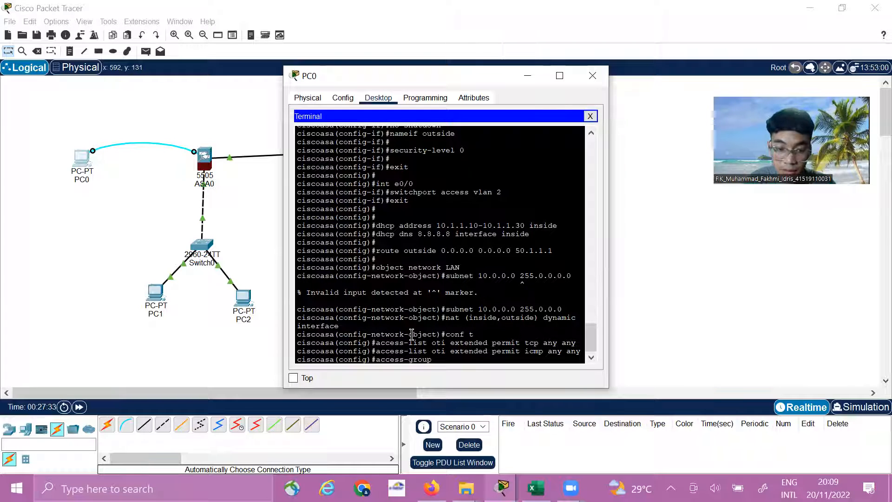
text( oti)
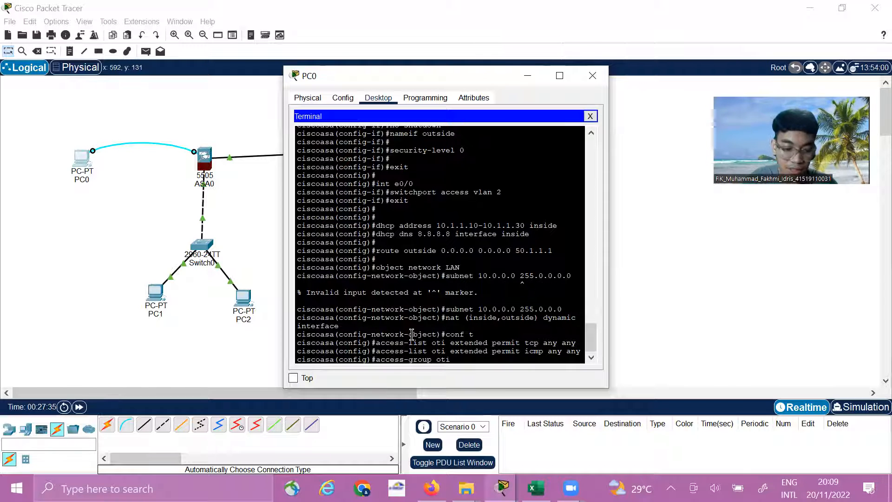
text( in)
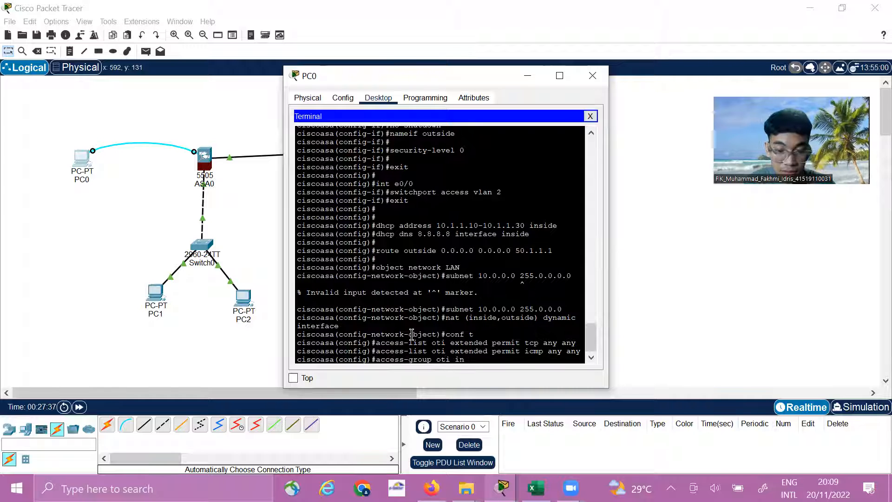
text( interface ou)
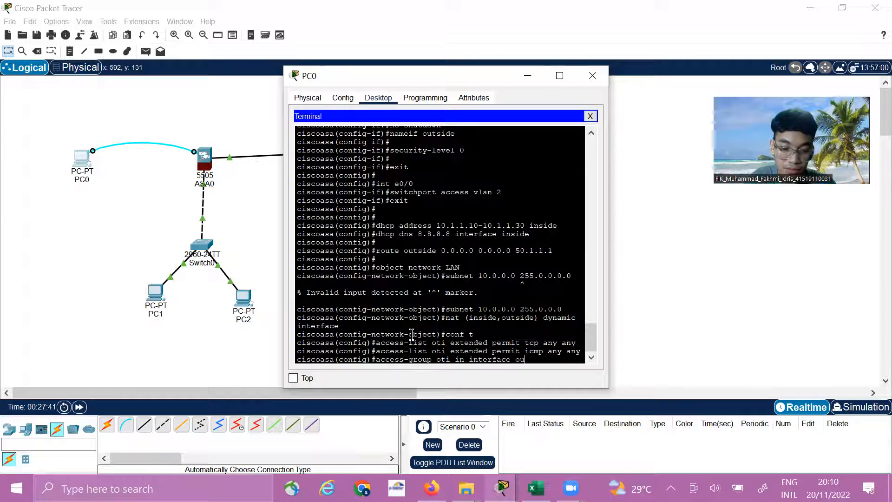
text(tside)
key(Return)
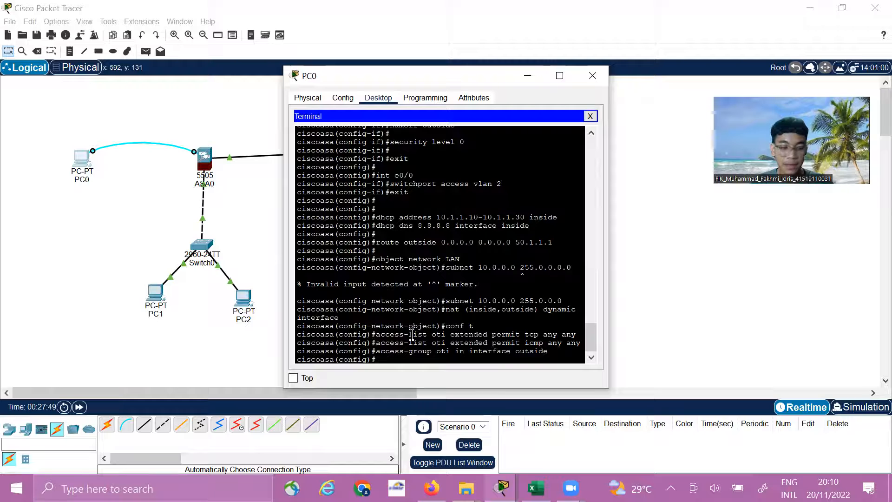
key(Return)
key(Return)
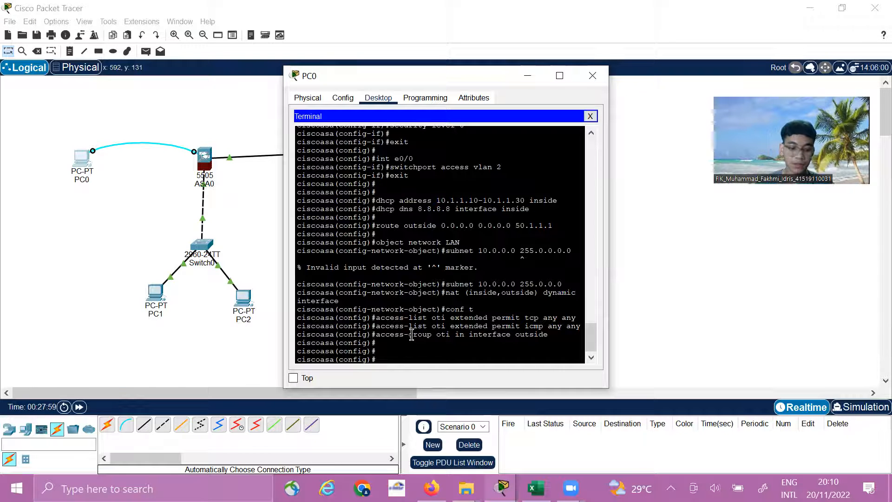
Leave the ASA's configuration mode and examine its NAT policies with the command show nat
key(ctrl+z)
key(Return)
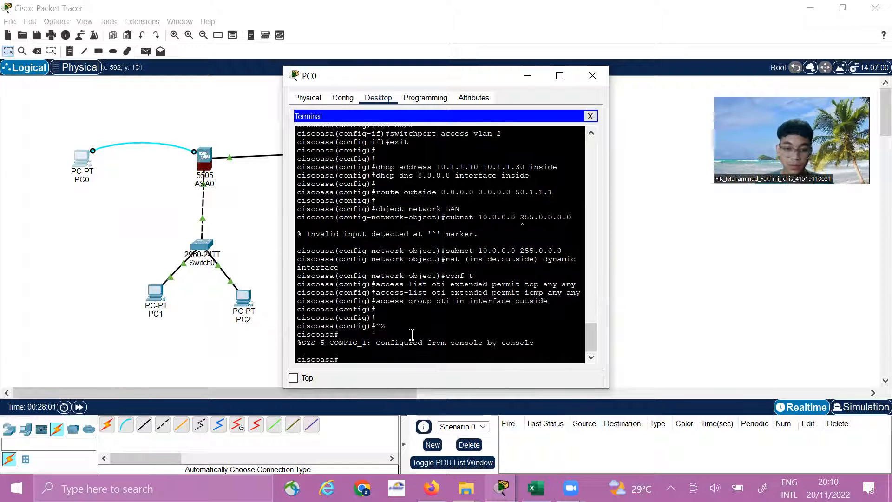
text(s)
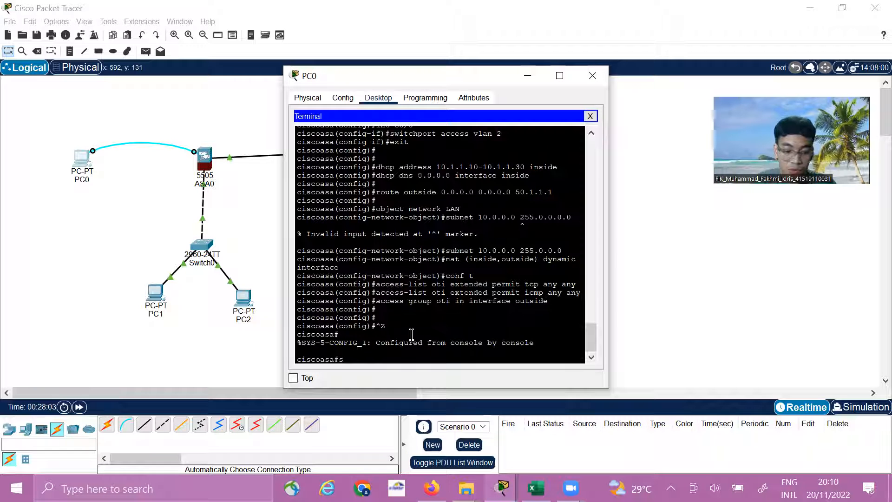
text(how)
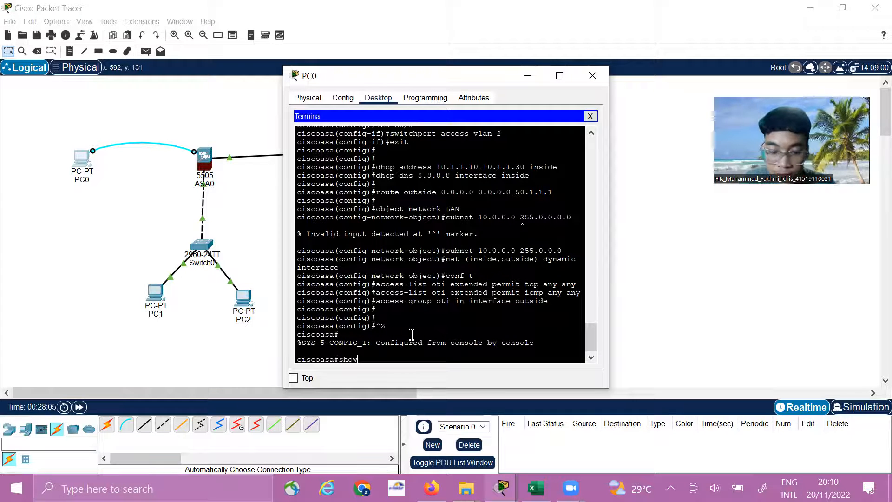
text( nat)
key(Return)
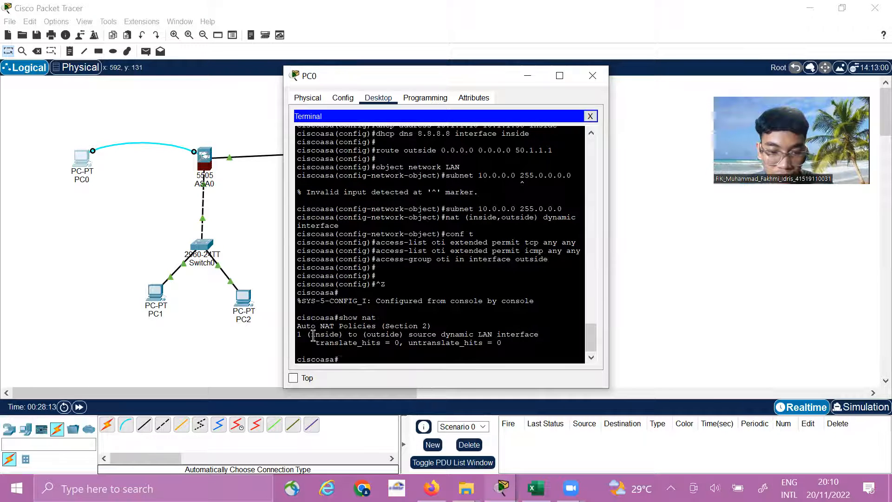
drag(310, 336, 384, 335)
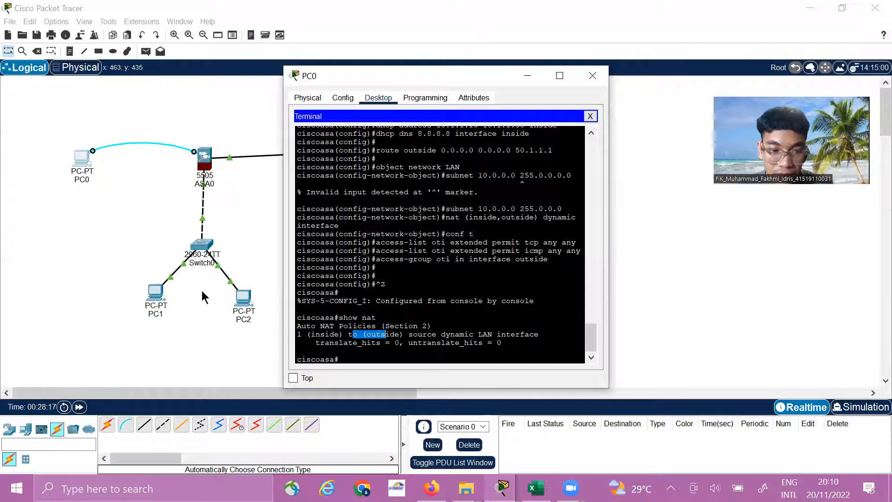
click(486, 330)
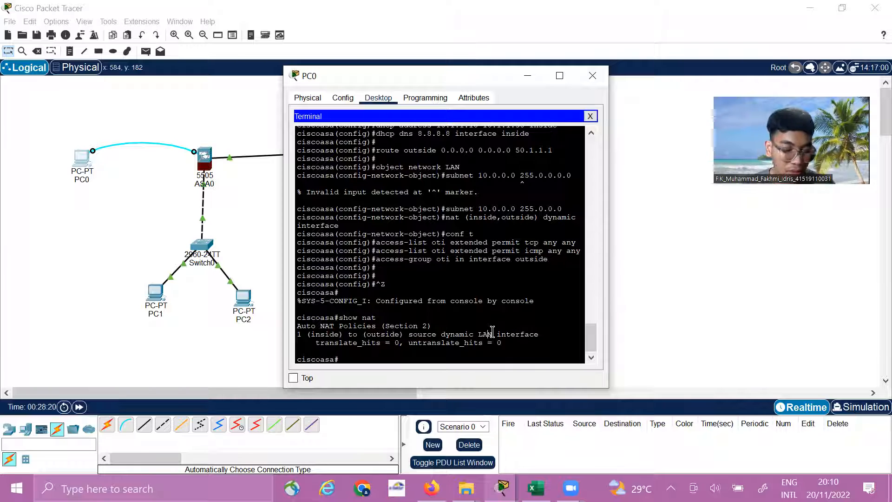
Examine the ASA's address translation table with the command show xlate
text(sho)
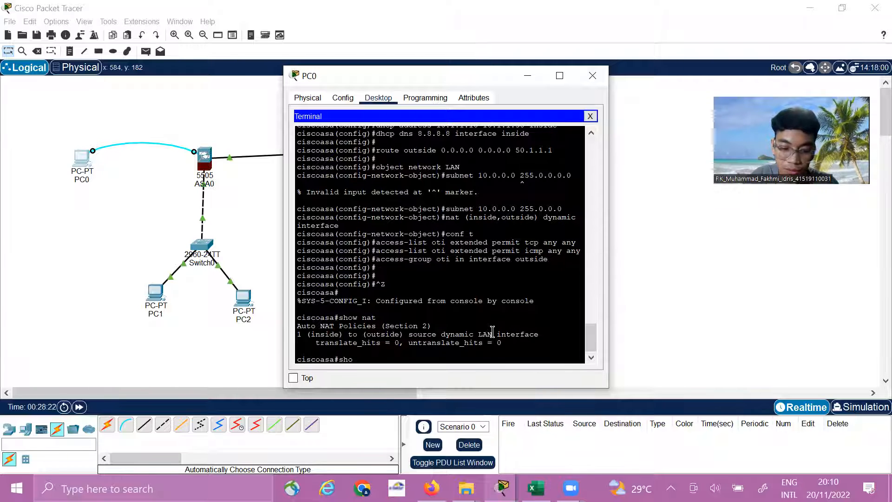
text(w xlate)
key(Return)
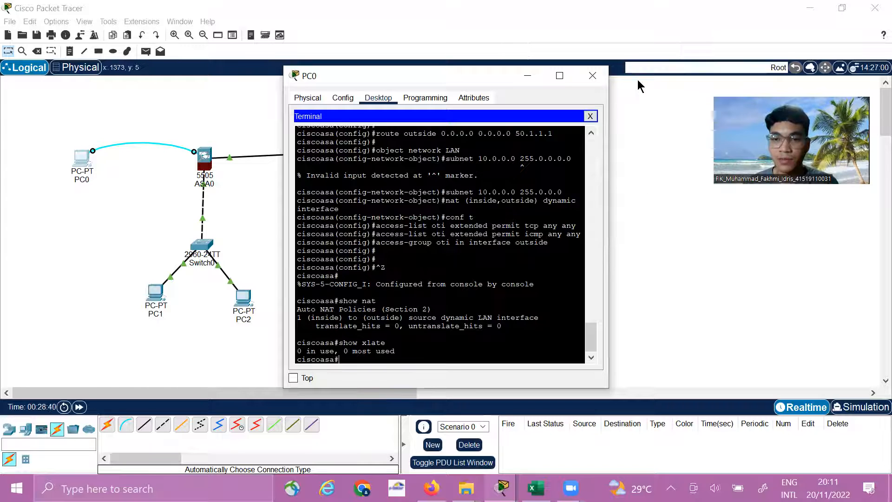
click(661, 68)
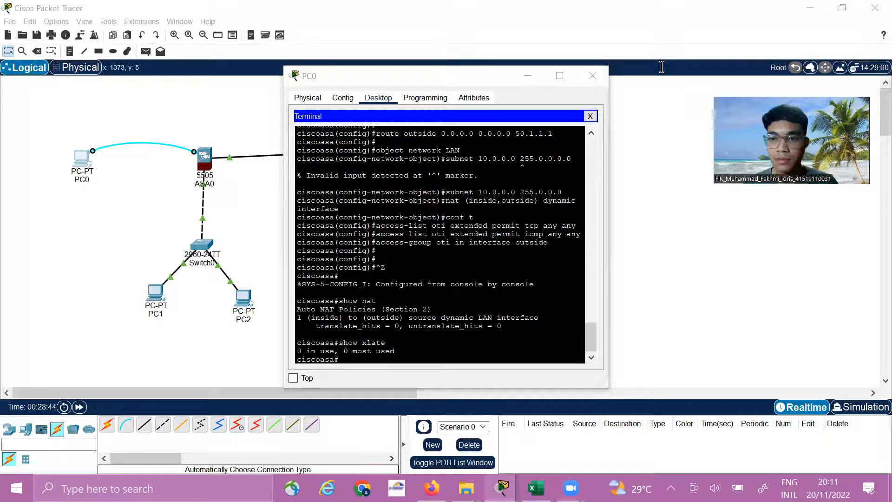